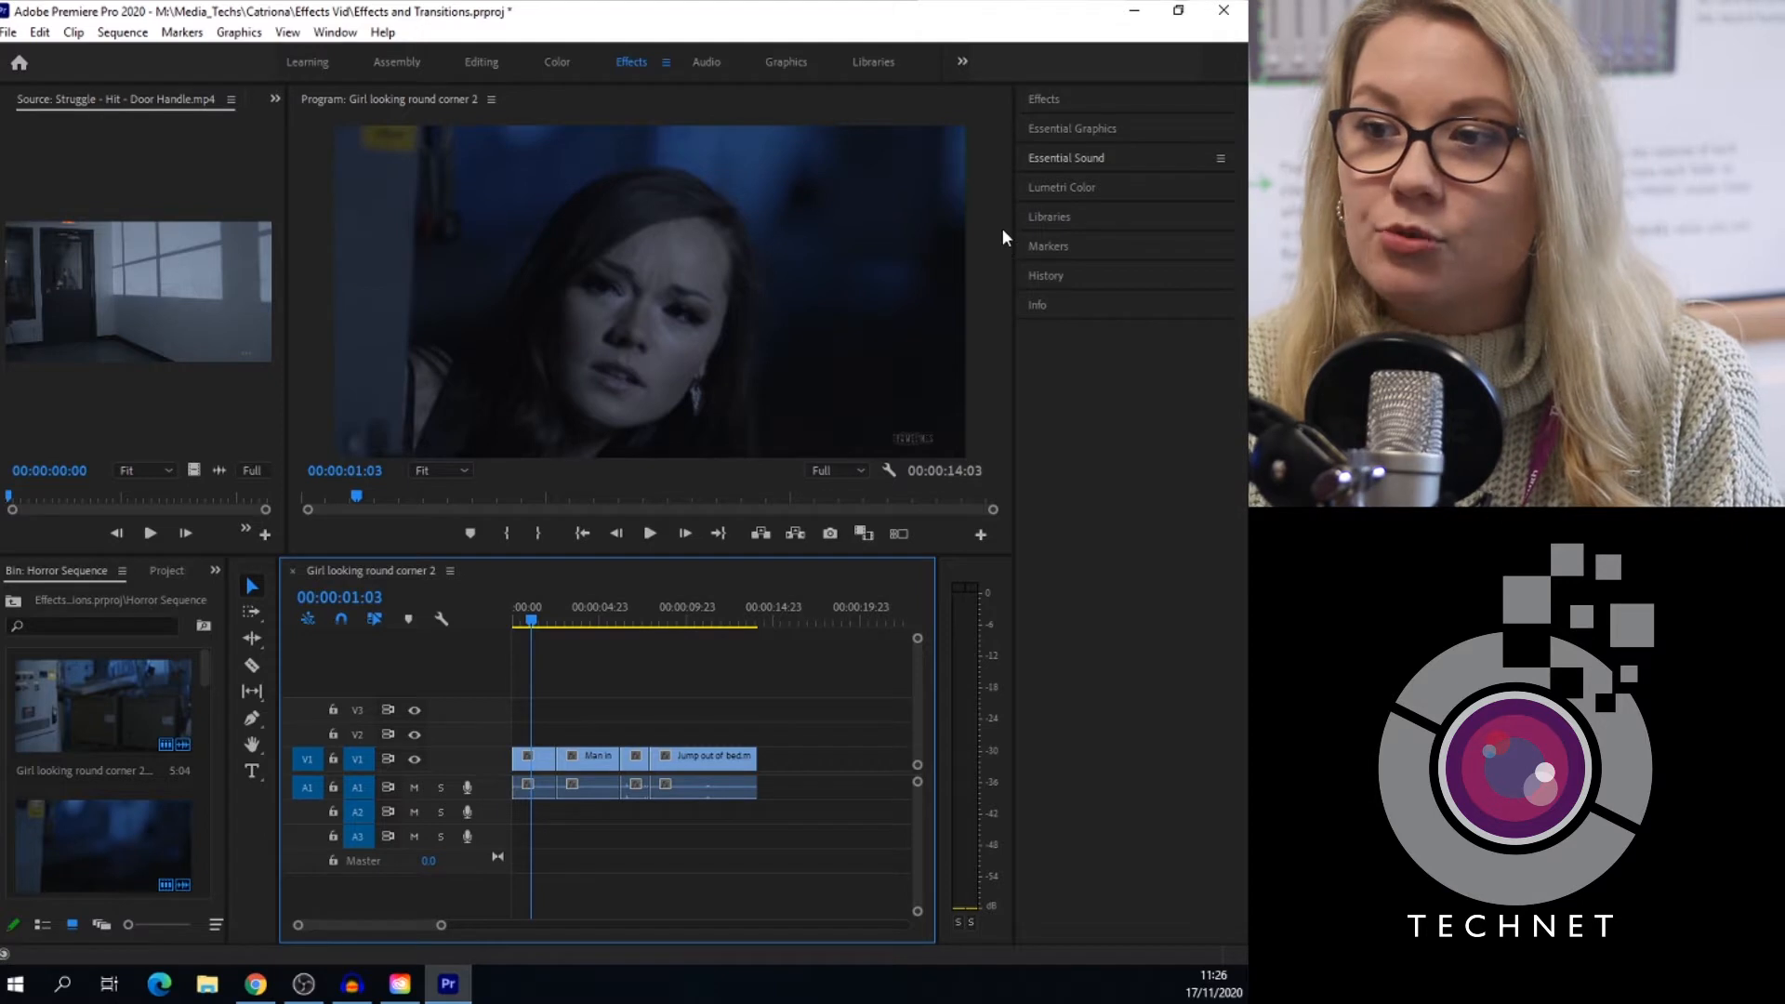
- Apply the Twirl In preset from the Twirls presets to the first clip on V1
{"action": "left_click", "coordinate": [1052, 100]}
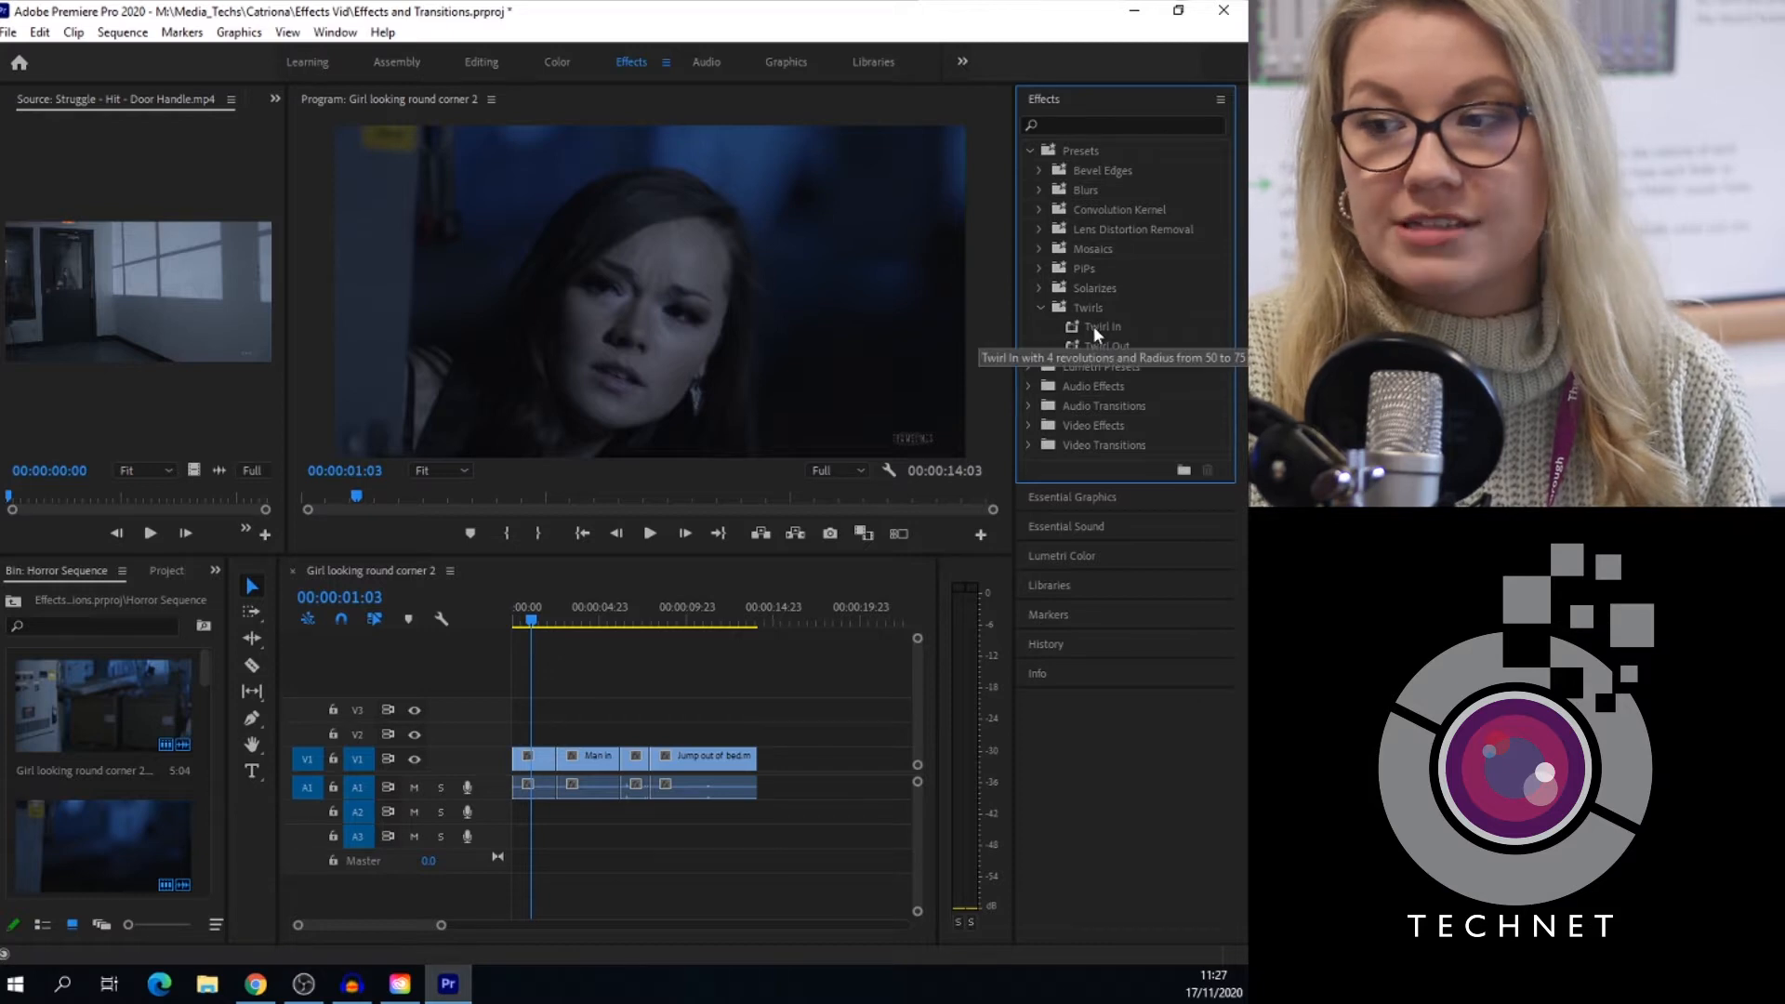
{"action": "left_click", "coordinate": [1125, 327]}
{"action": "left_click_drag", "start_coordinate": [1125, 327], "coordinate": [536, 775]}
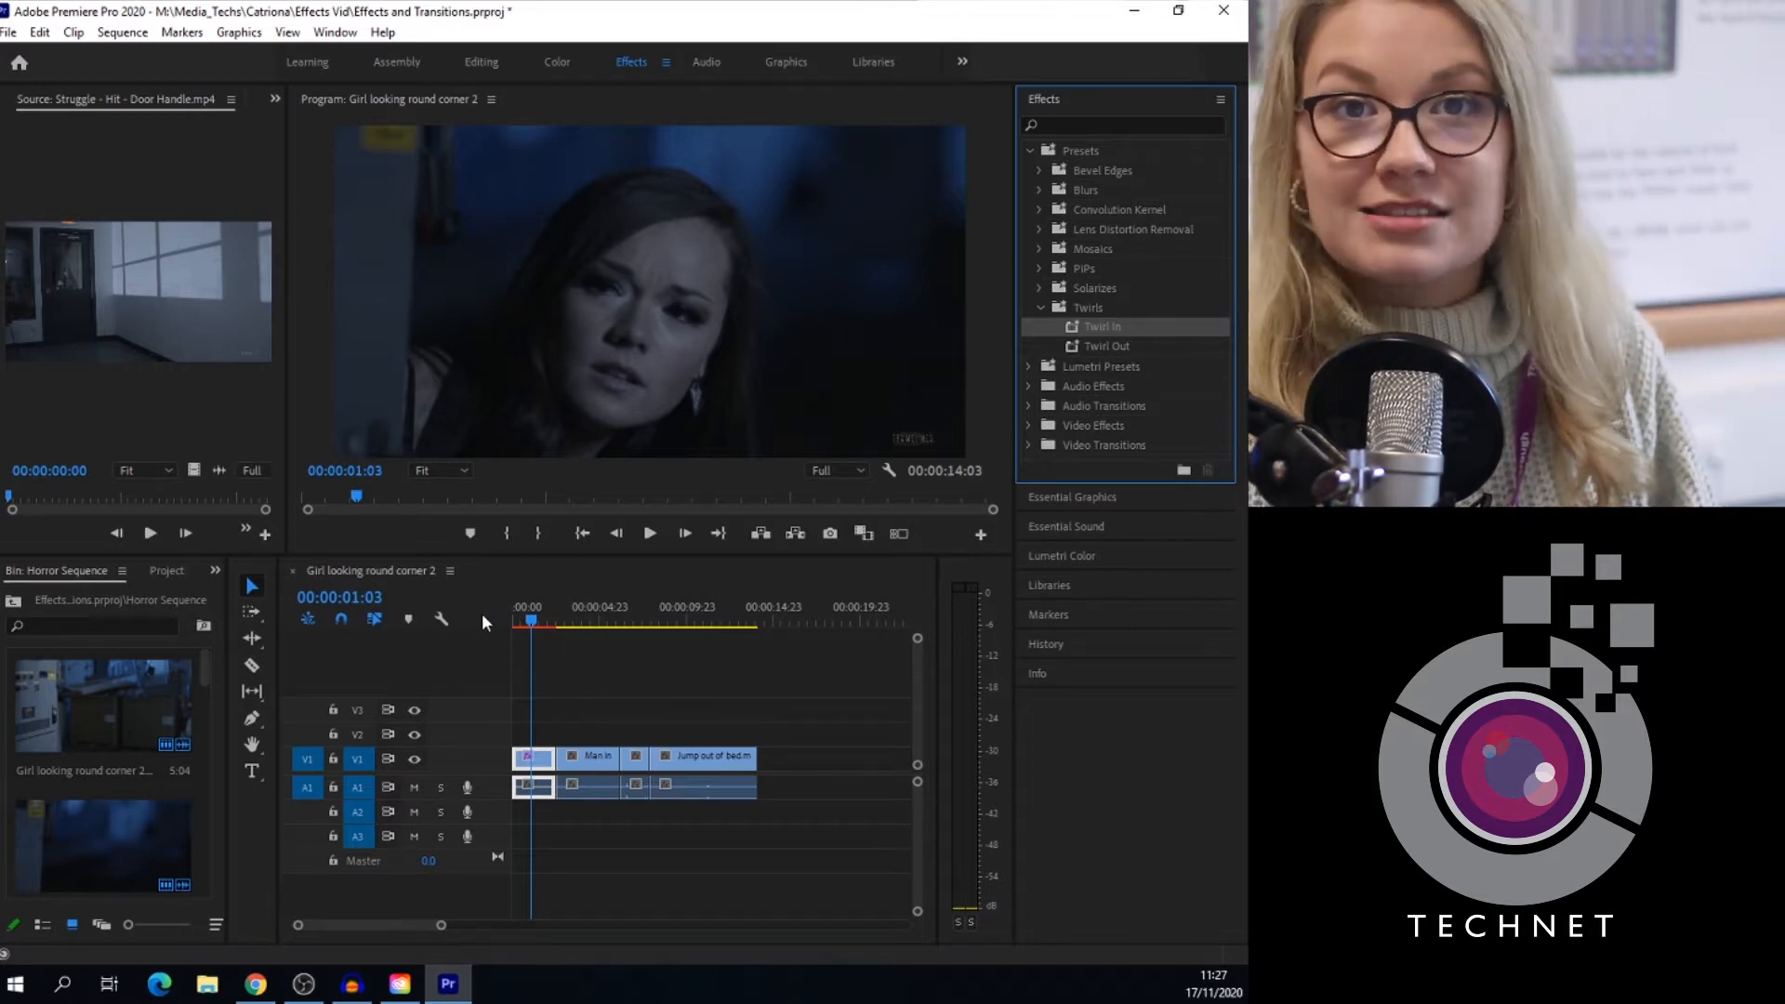
- Render the sequence preview and play the opening from 00:00:00:00 to check the twirl effect
{"action": "key", "text": "Return"}
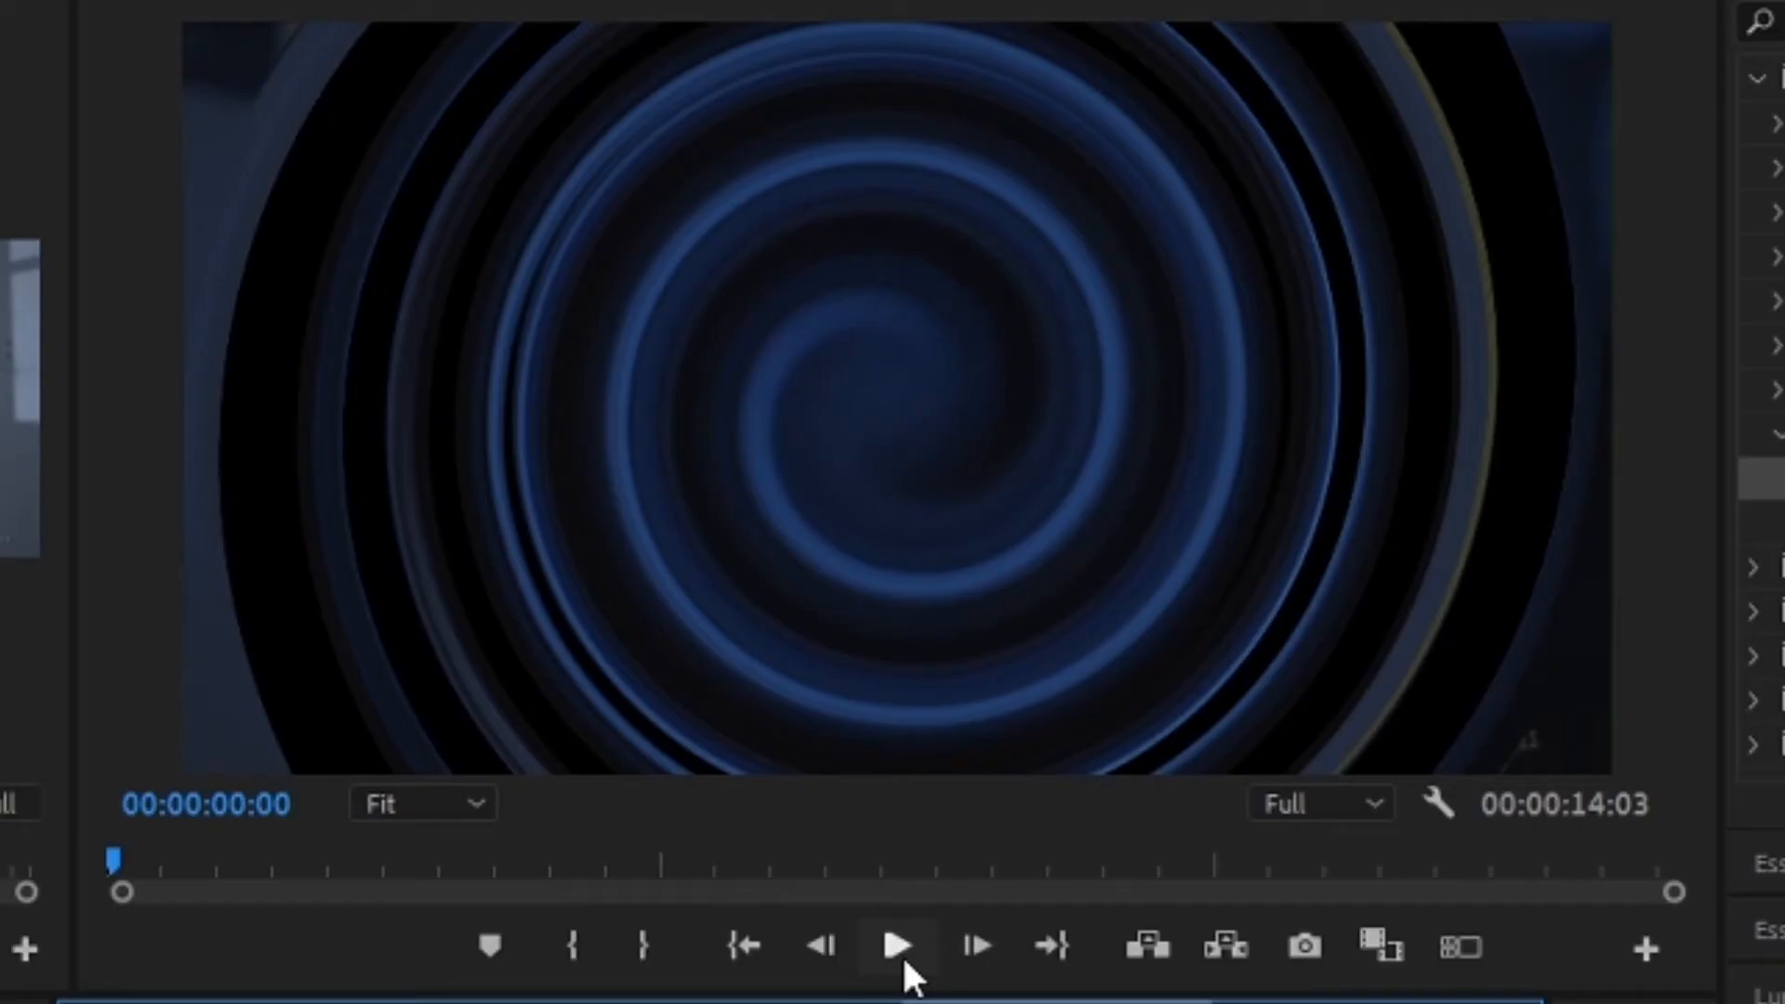
{"action": "left_click", "coordinate": [885, 948]}
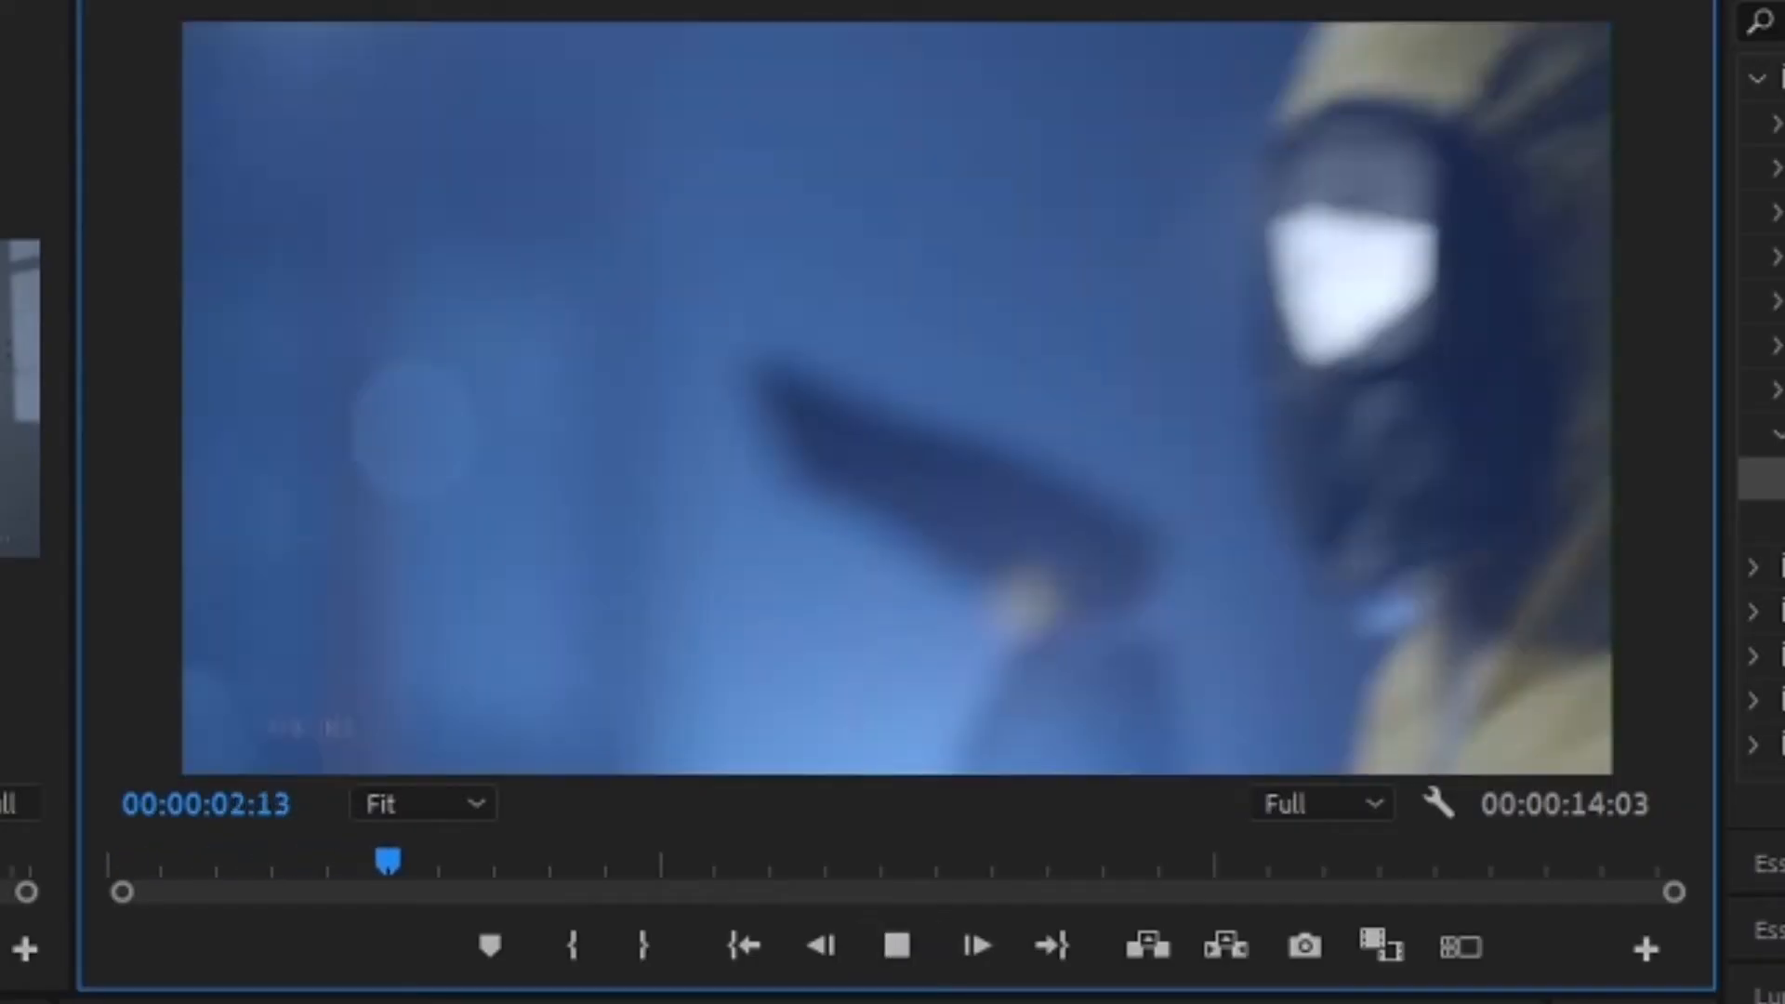
{"action": "key", "text": "space"}
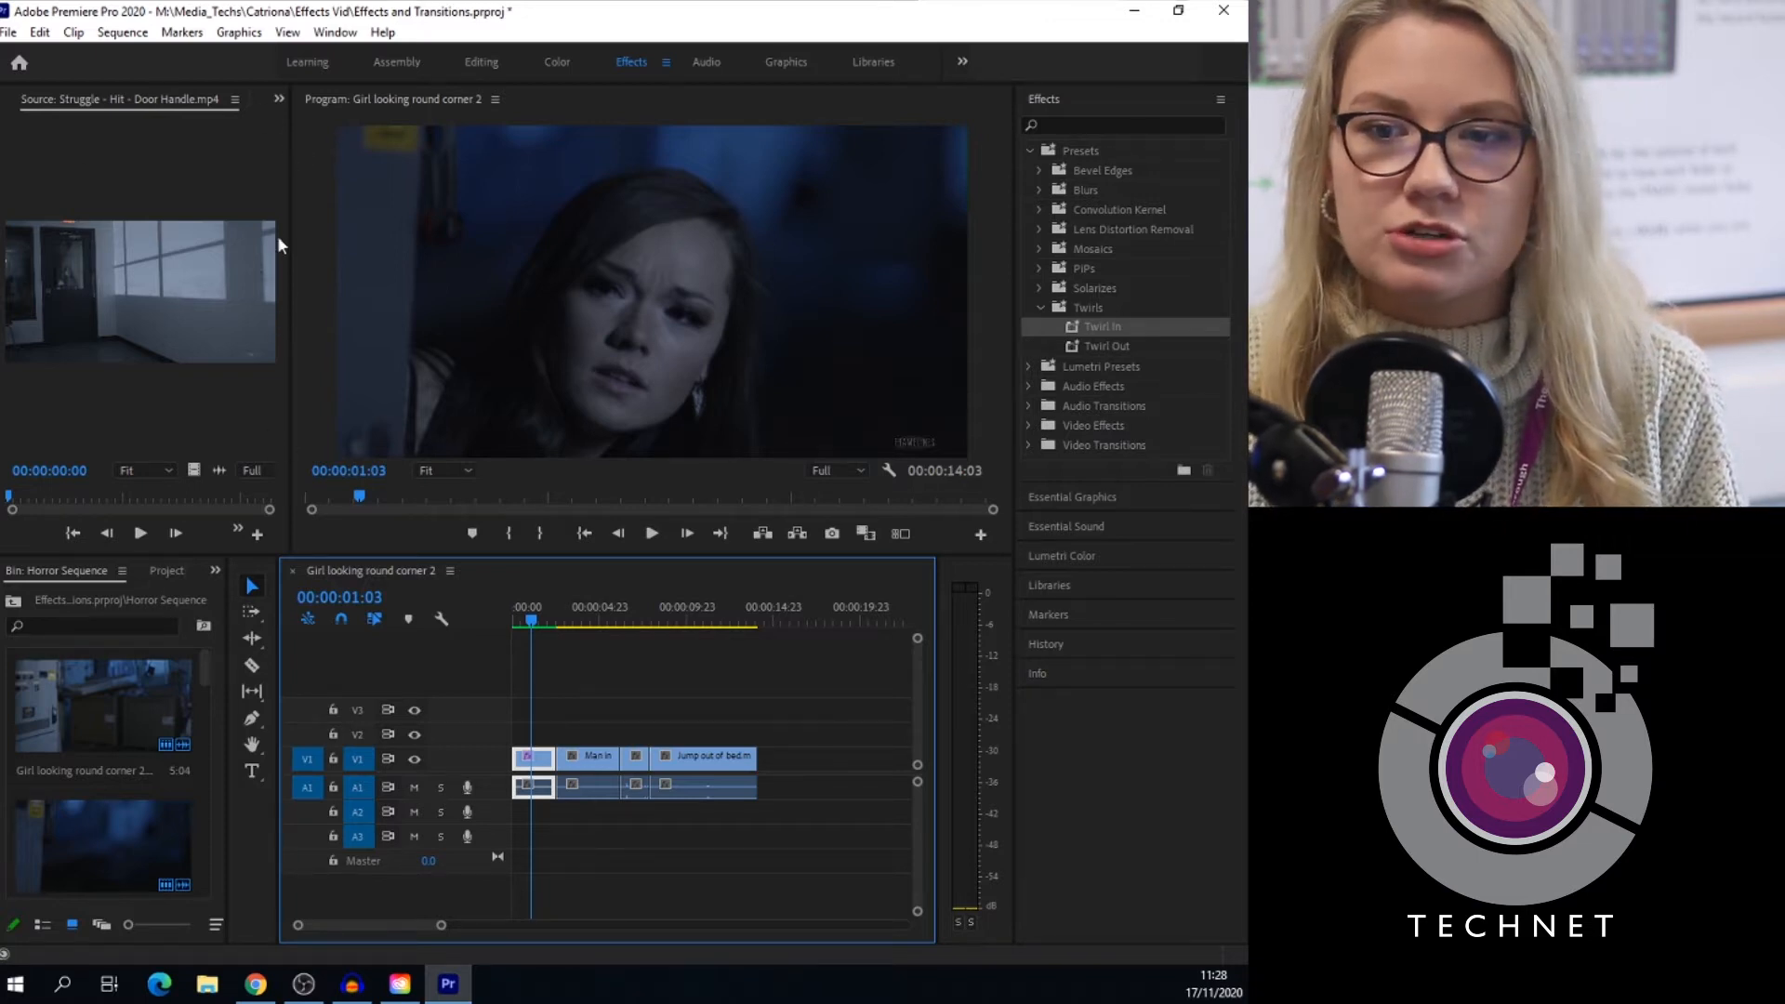
- Widen the source monitor area and show the Effect Controls for the first clip there
{"action": "left_click_drag", "start_coordinate": [290, 244], "coordinate": [515, 285]}
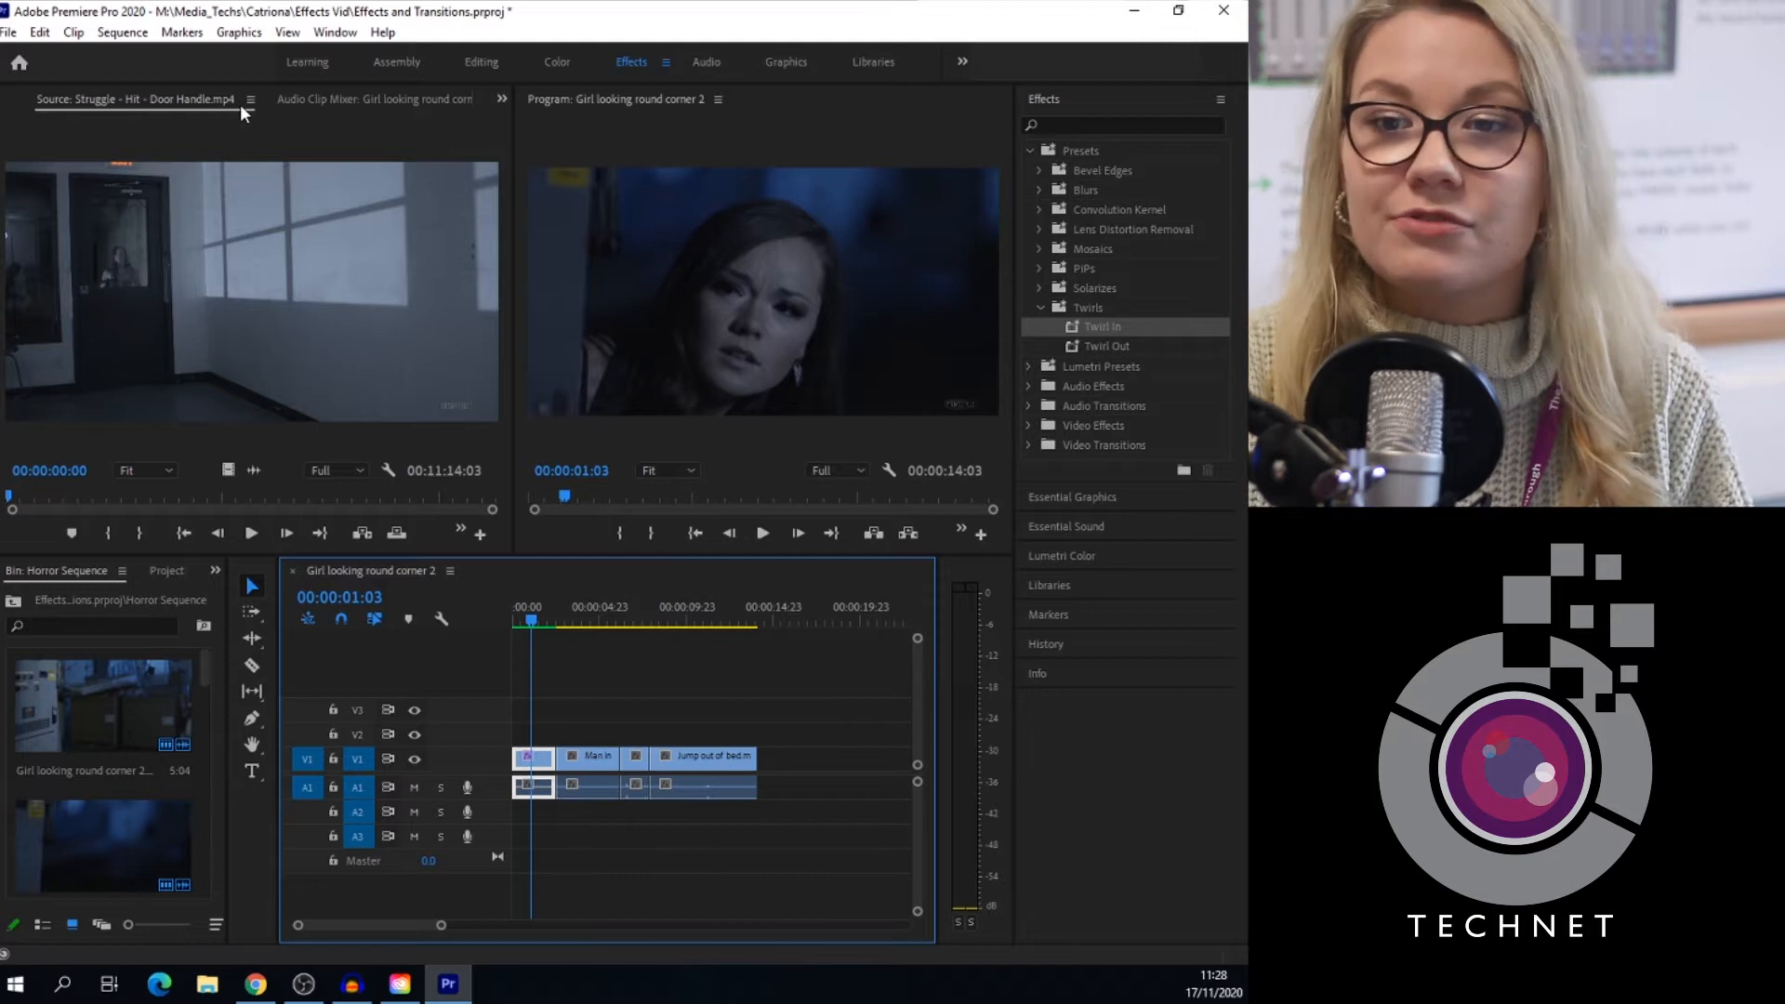
{"action": "left_click", "coordinate": [502, 101]}
{"action": "left_click", "coordinate": [502, 99]}
{"action": "left_click", "coordinate": [504, 99]}
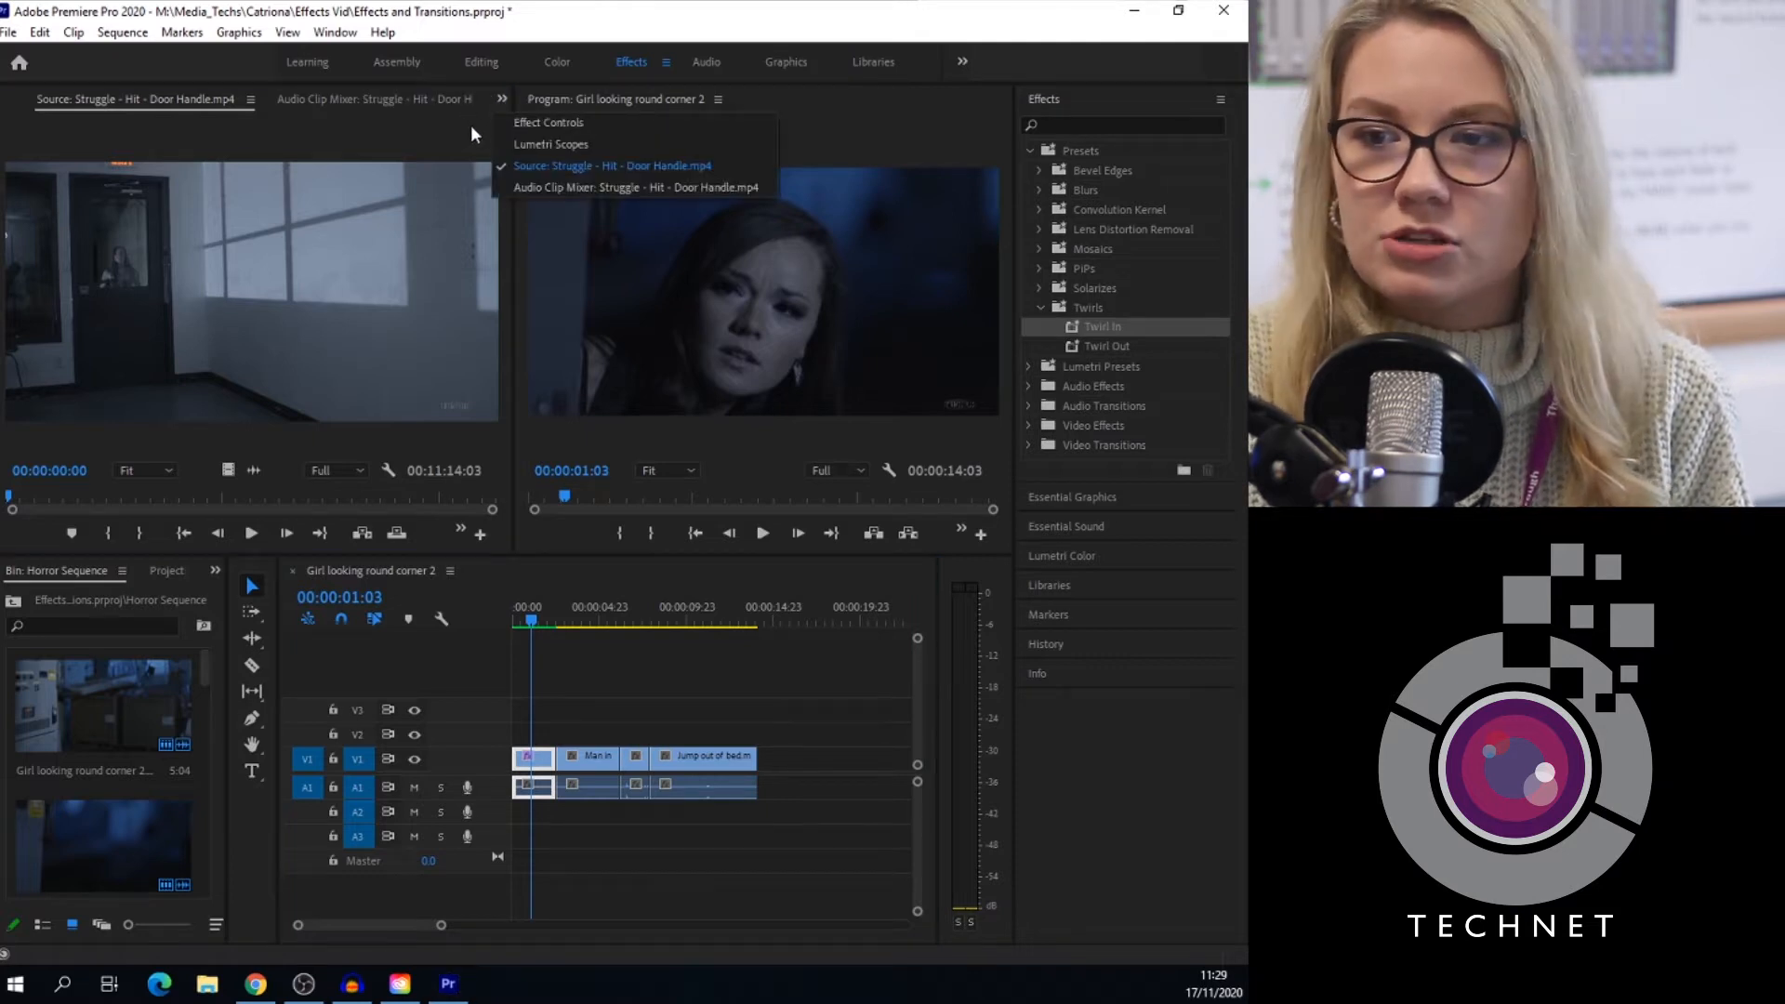
{"action": "left_click", "coordinate": [529, 124]}
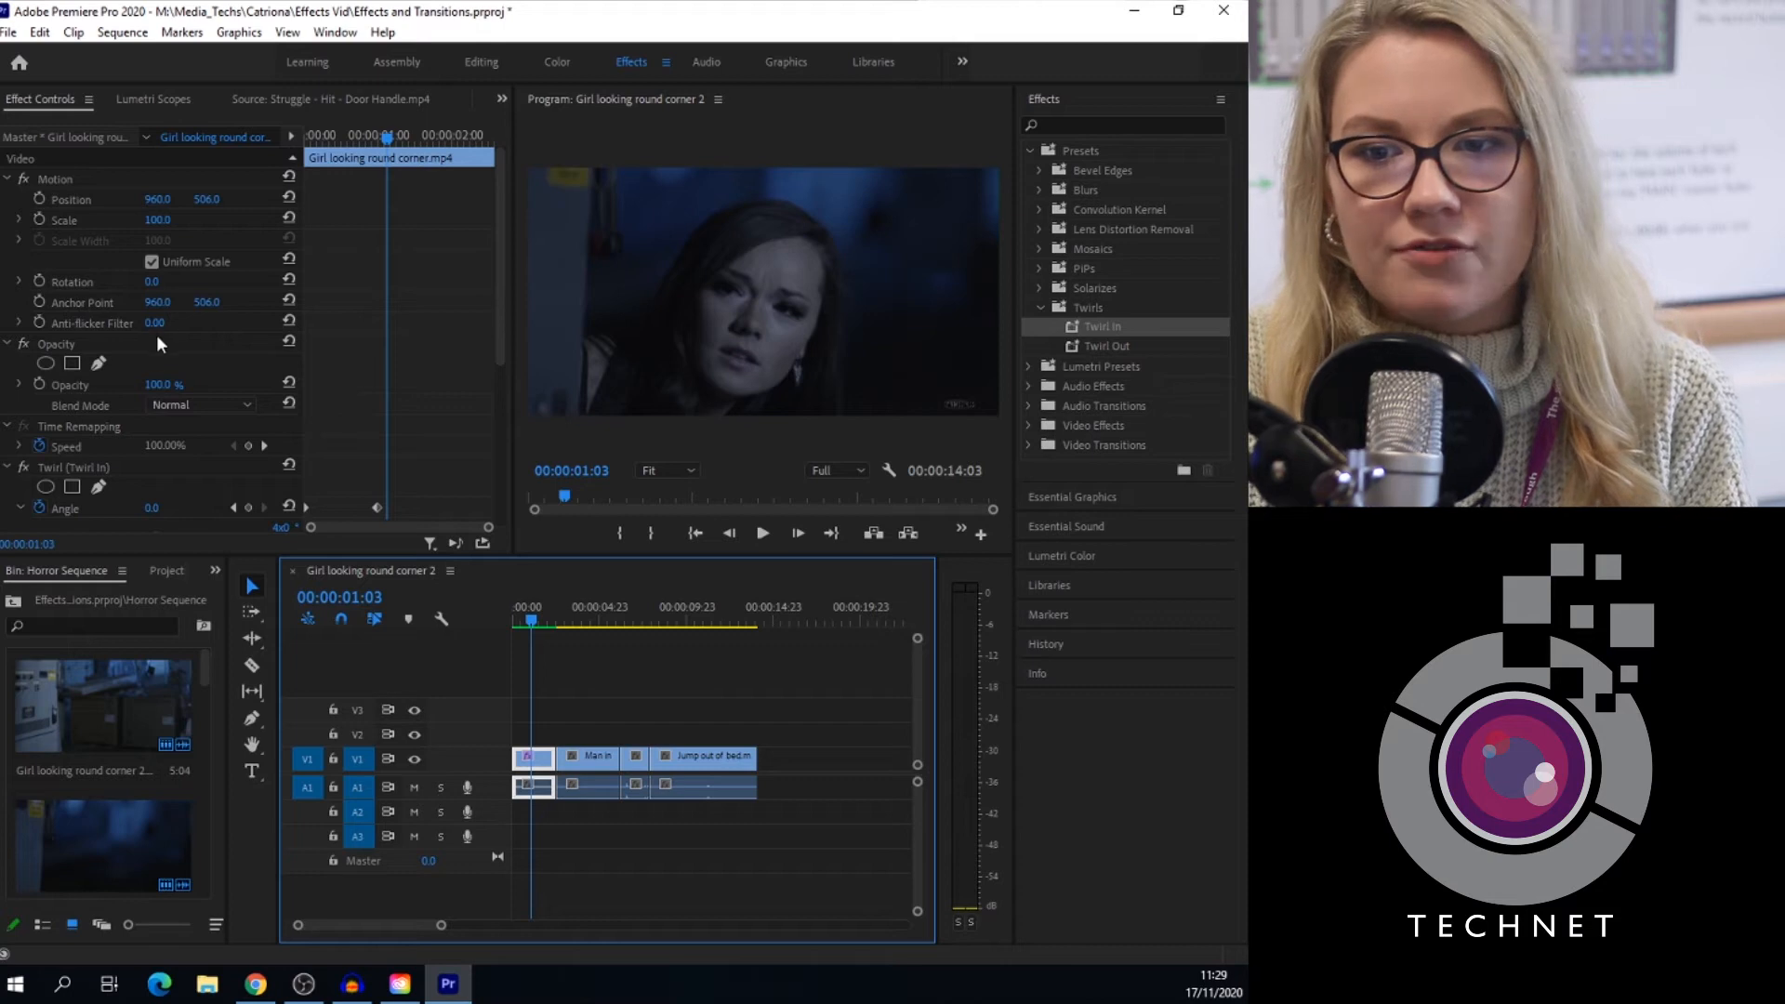
- Review the first clip's Twirl settings and set the twirl Angle to 1x32.0° at 00:00:01:03
{"action": "scroll", "coordinate": [97, 415], "scroll_direction": "down", "scroll_amount": 2}
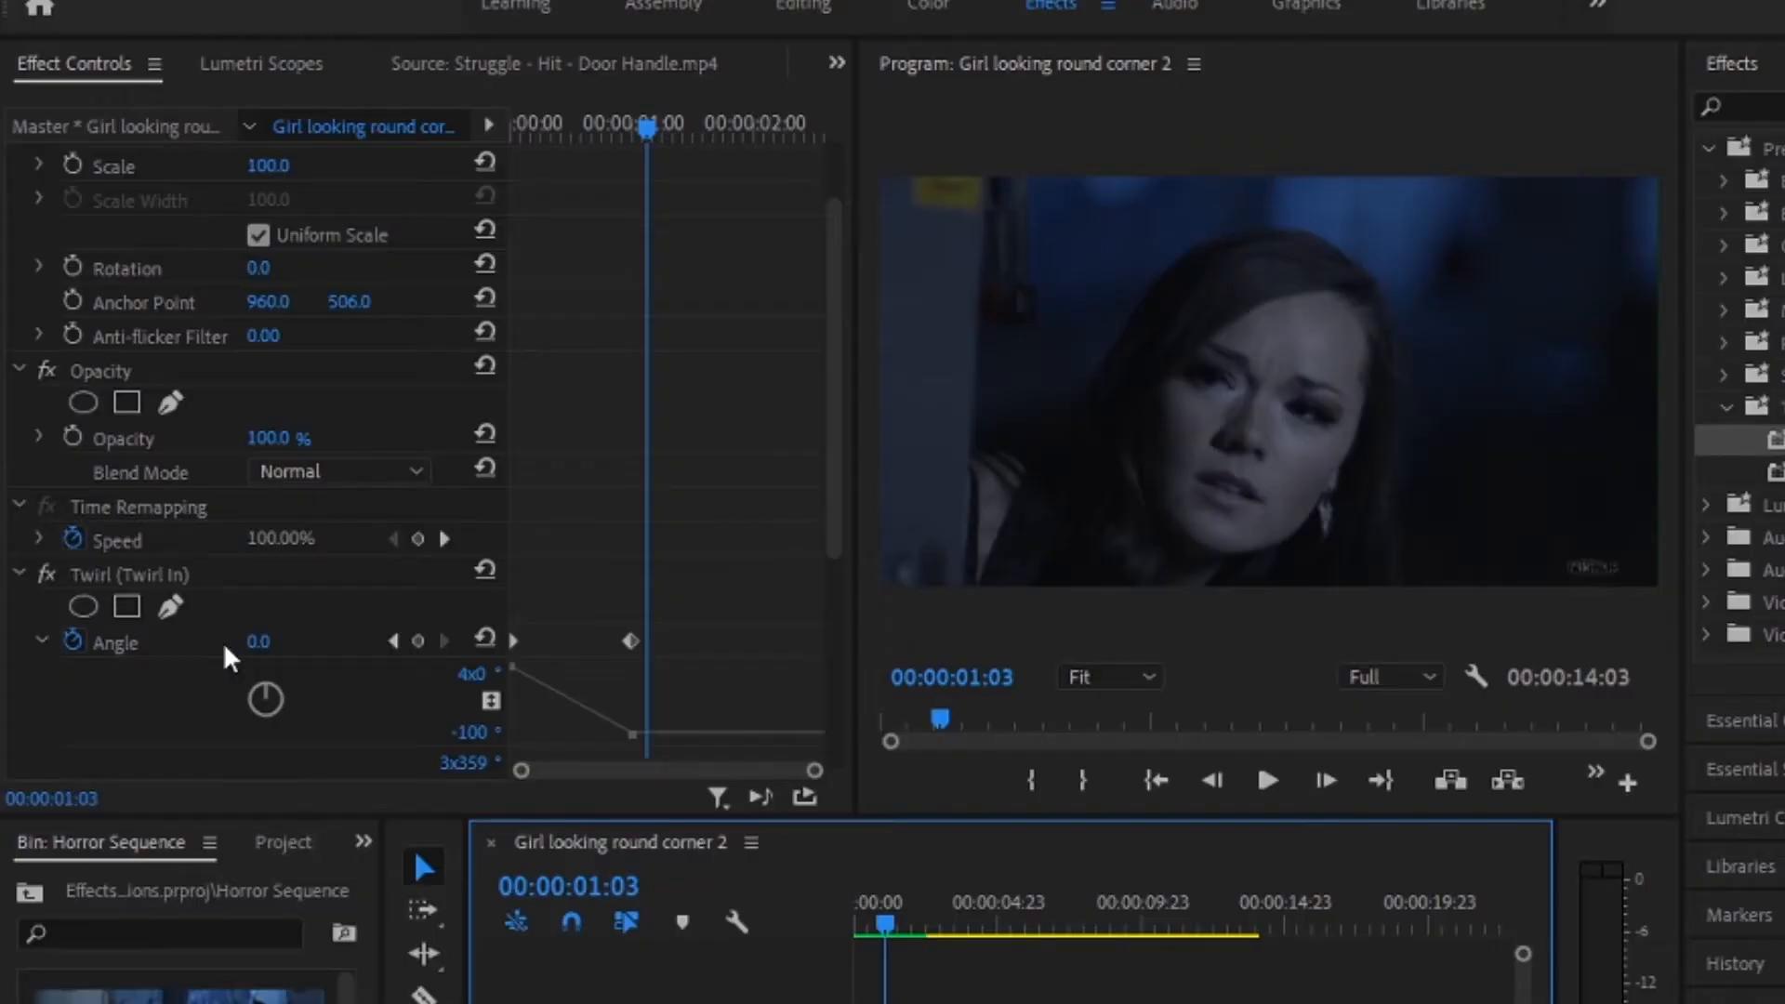
{"action": "scroll", "coordinate": [359, 632], "scroll_direction": "down", "scroll_amount": 8}
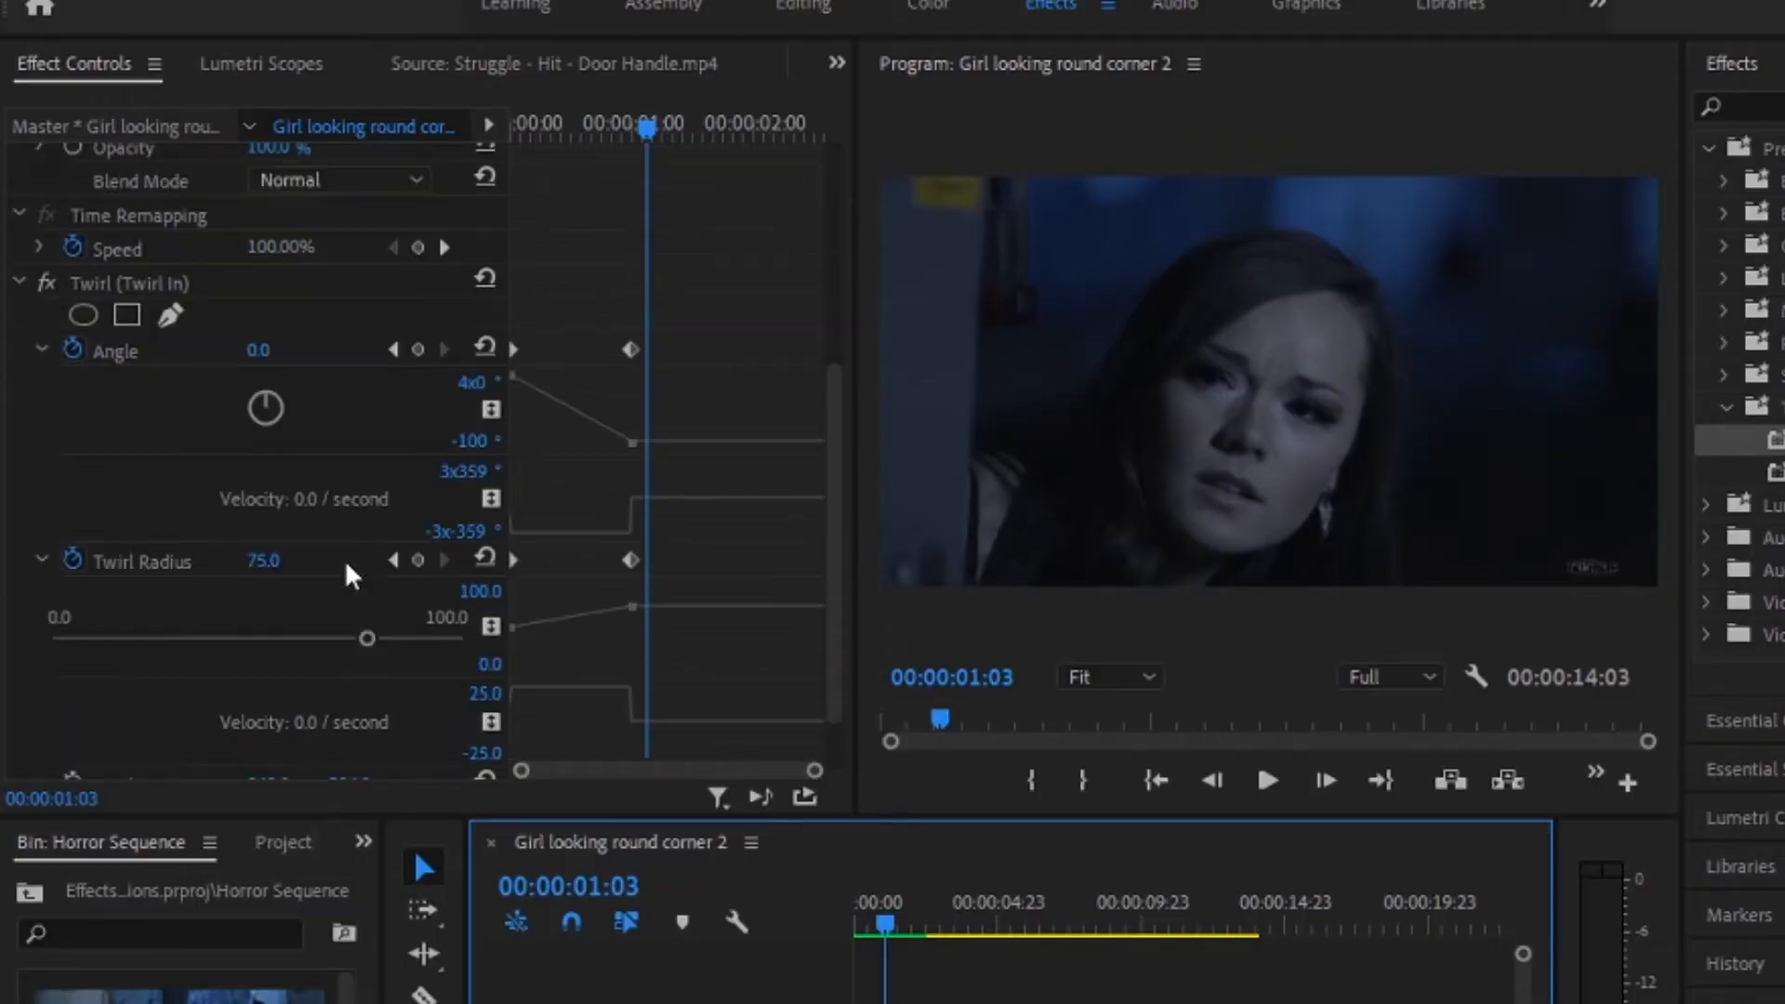
{"action": "scroll", "coordinate": [200, 481], "scroll_direction": "down", "scroll_amount": 3}
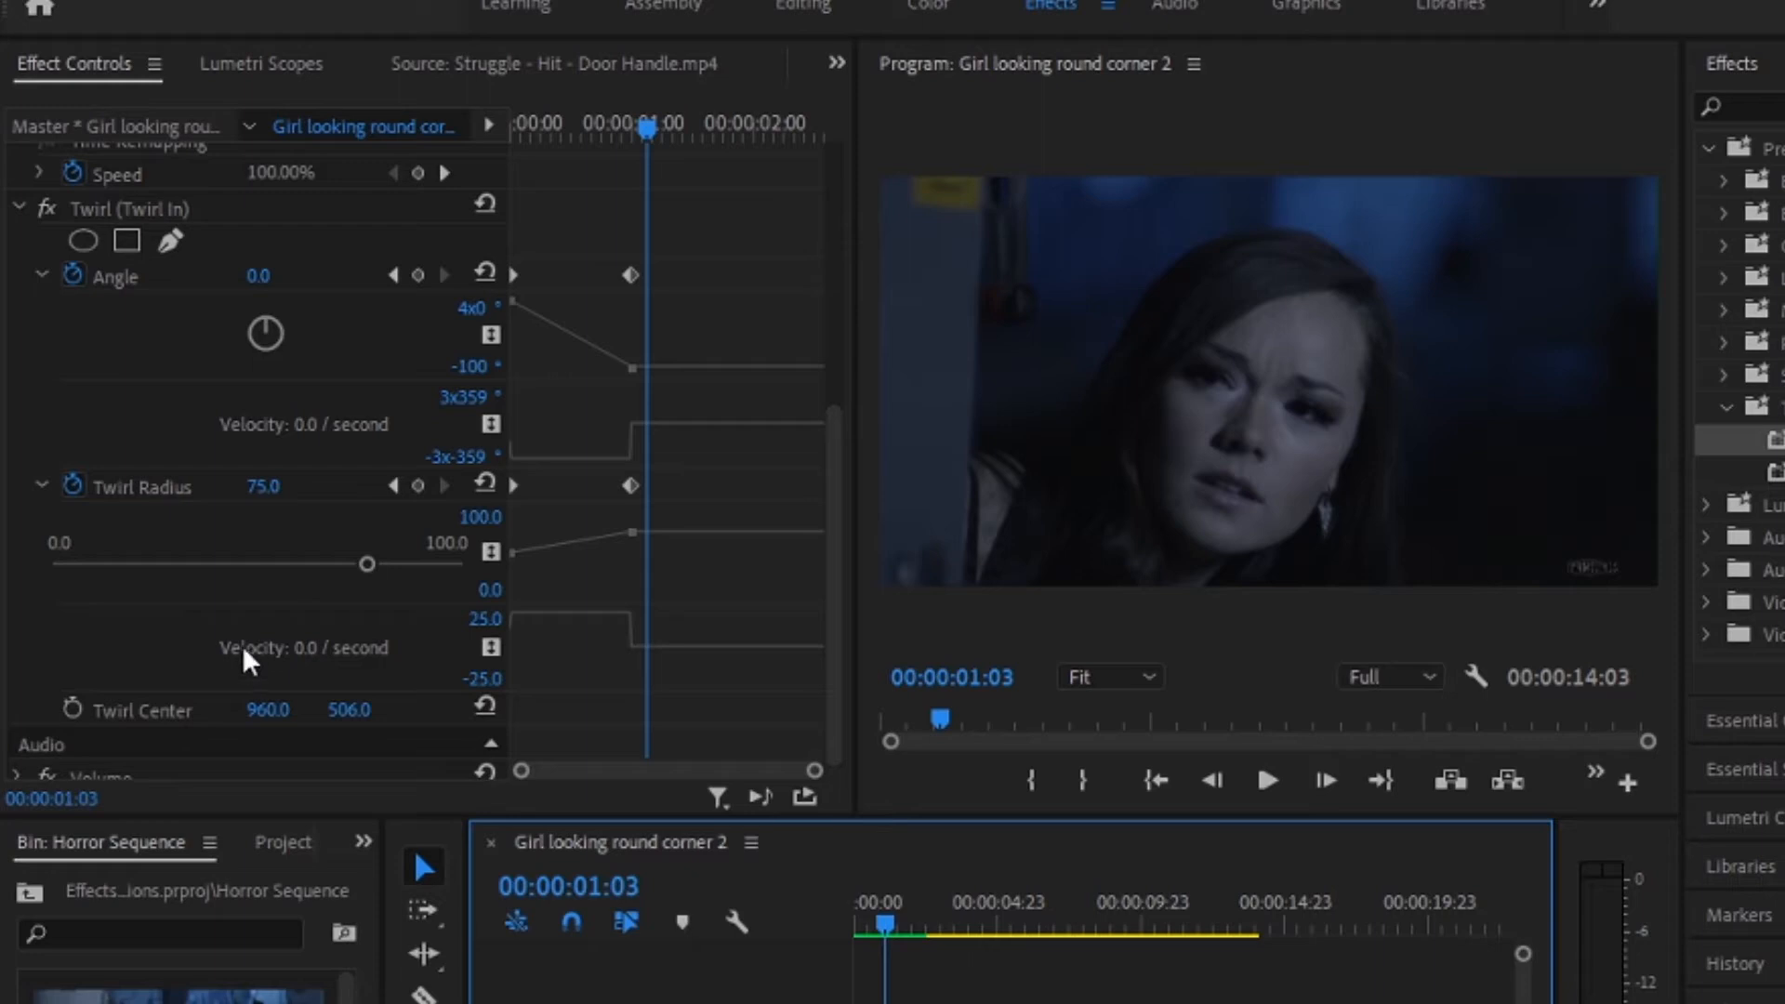
{"action": "scroll", "coordinate": [240, 514], "scroll_direction": "up", "scroll_amount": 4}
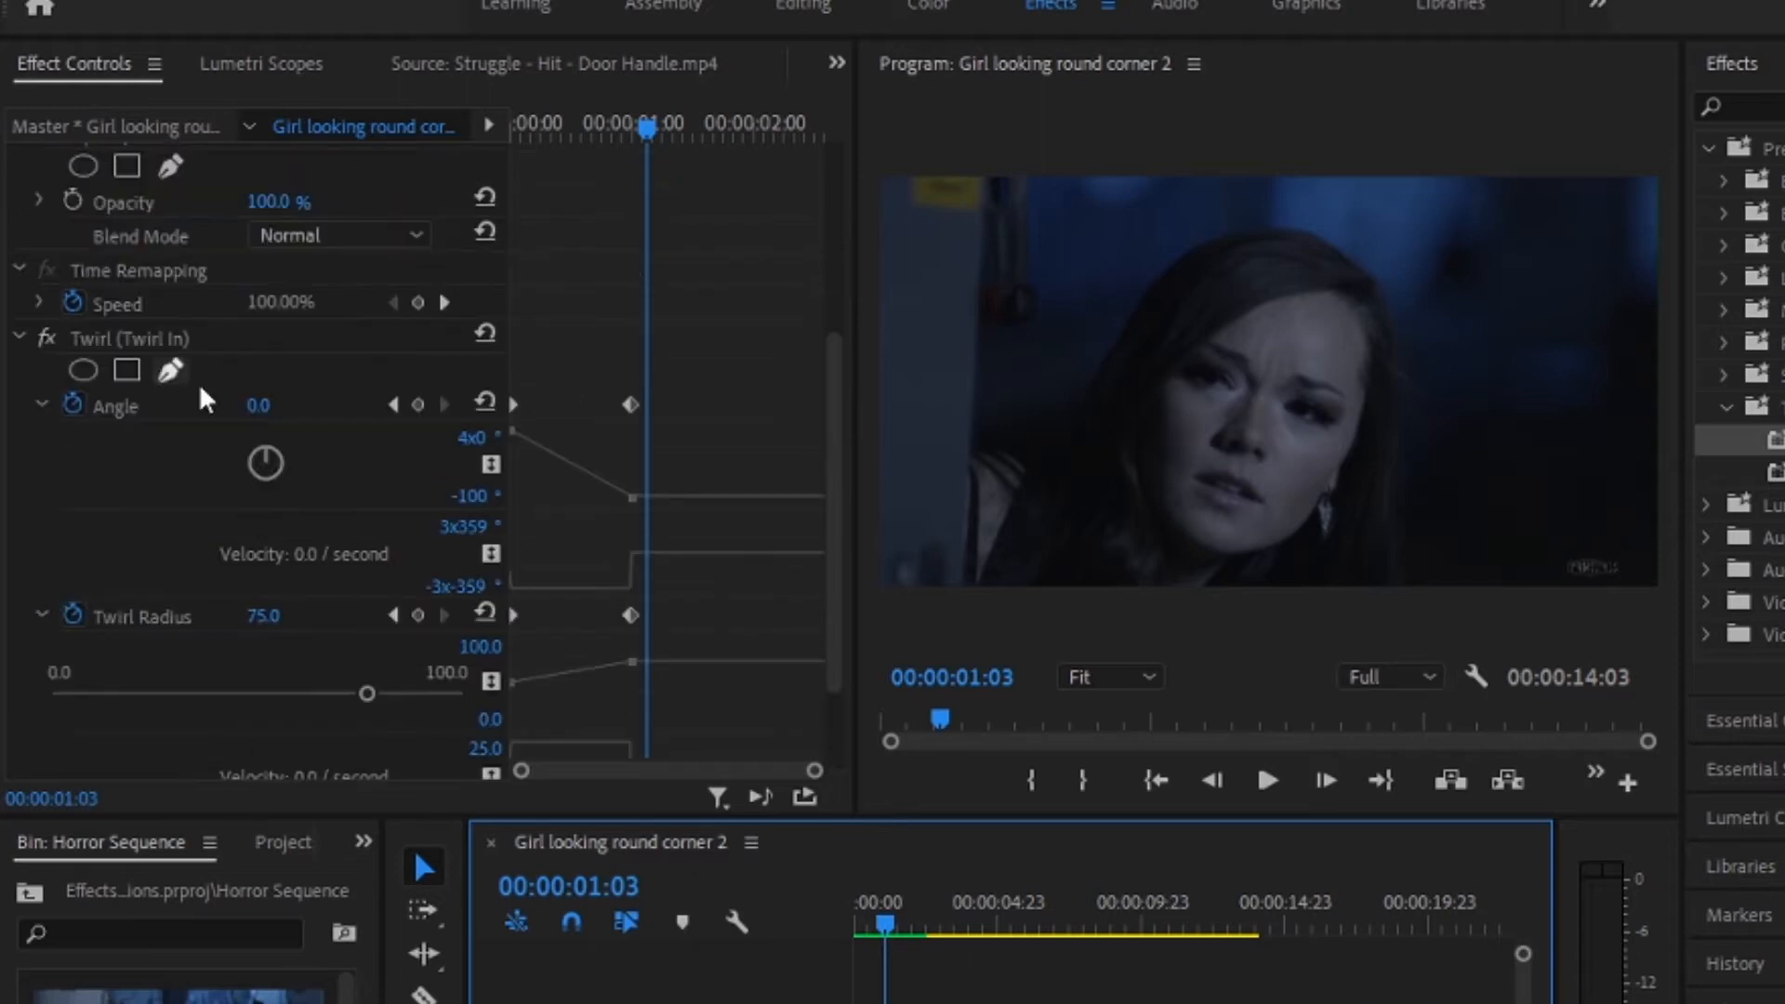
{"action": "left_click_drag", "start_coordinate": [257, 404], "coordinate": [313, 404]}
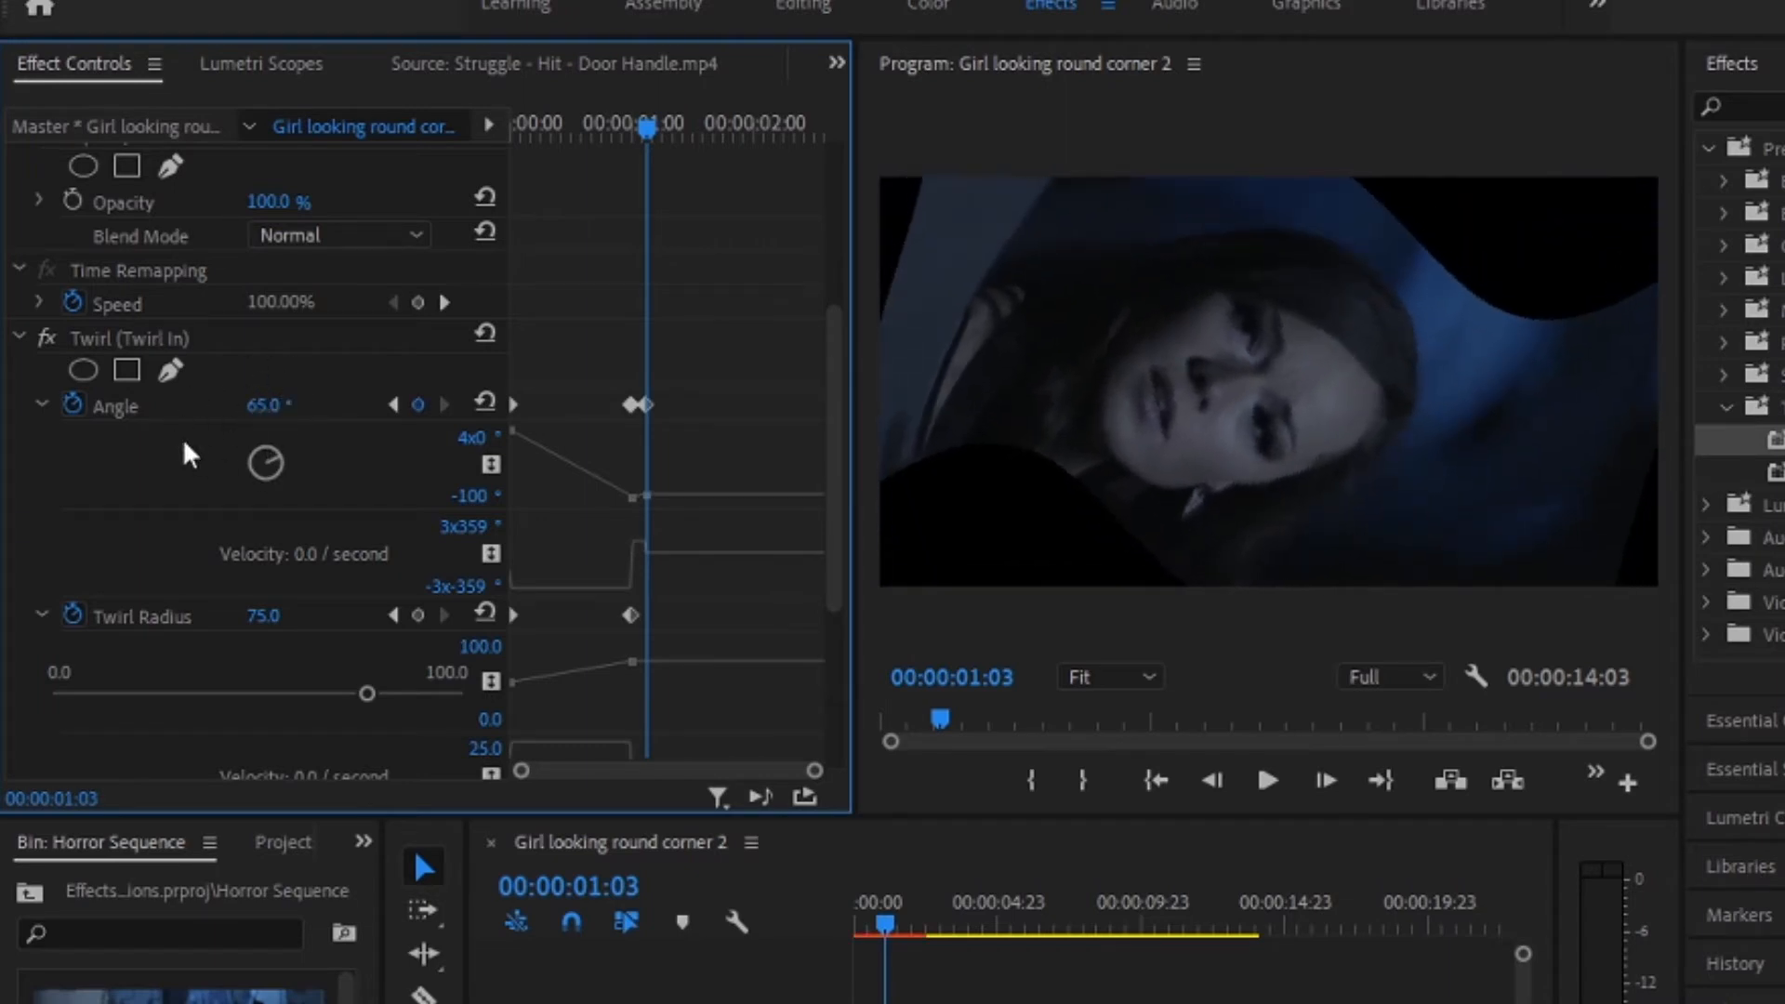
{"action": "left_click", "coordinate": [264, 402]}
{"action": "type", "text": "-92"}
{"action": "key", "text": "Return"}
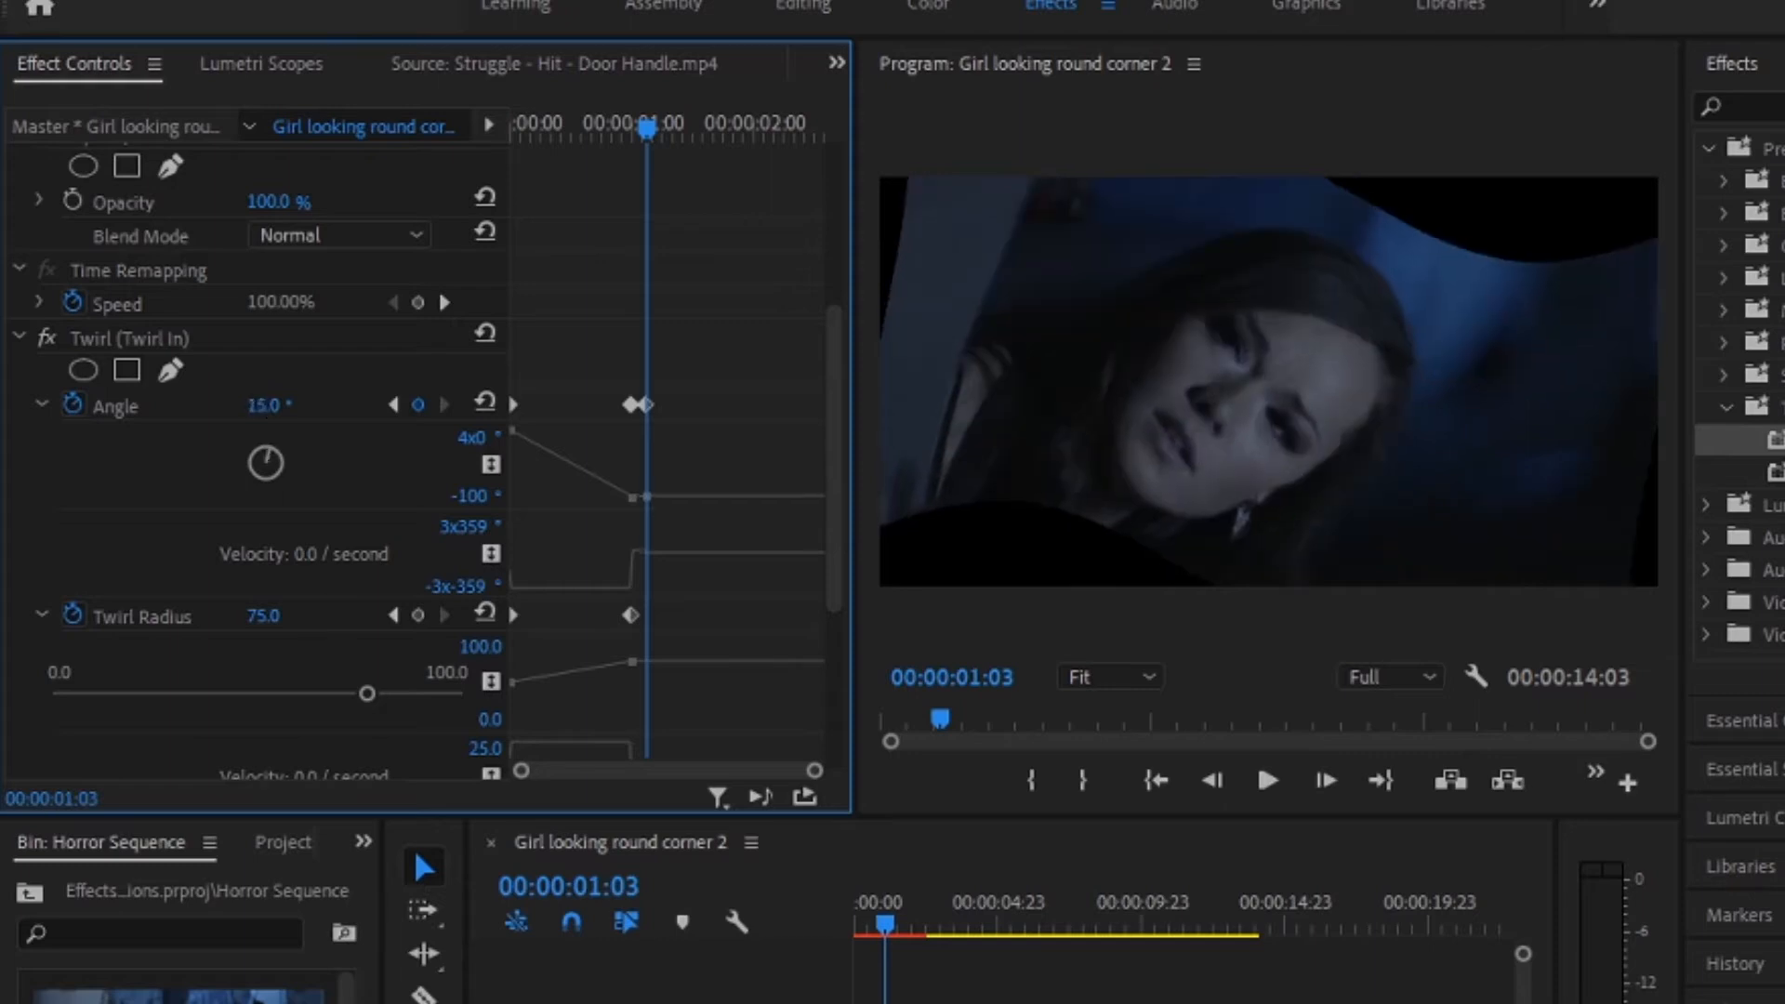
{"action": "left_click_drag", "start_coordinate": [267, 405], "coordinate": [412, 406]}
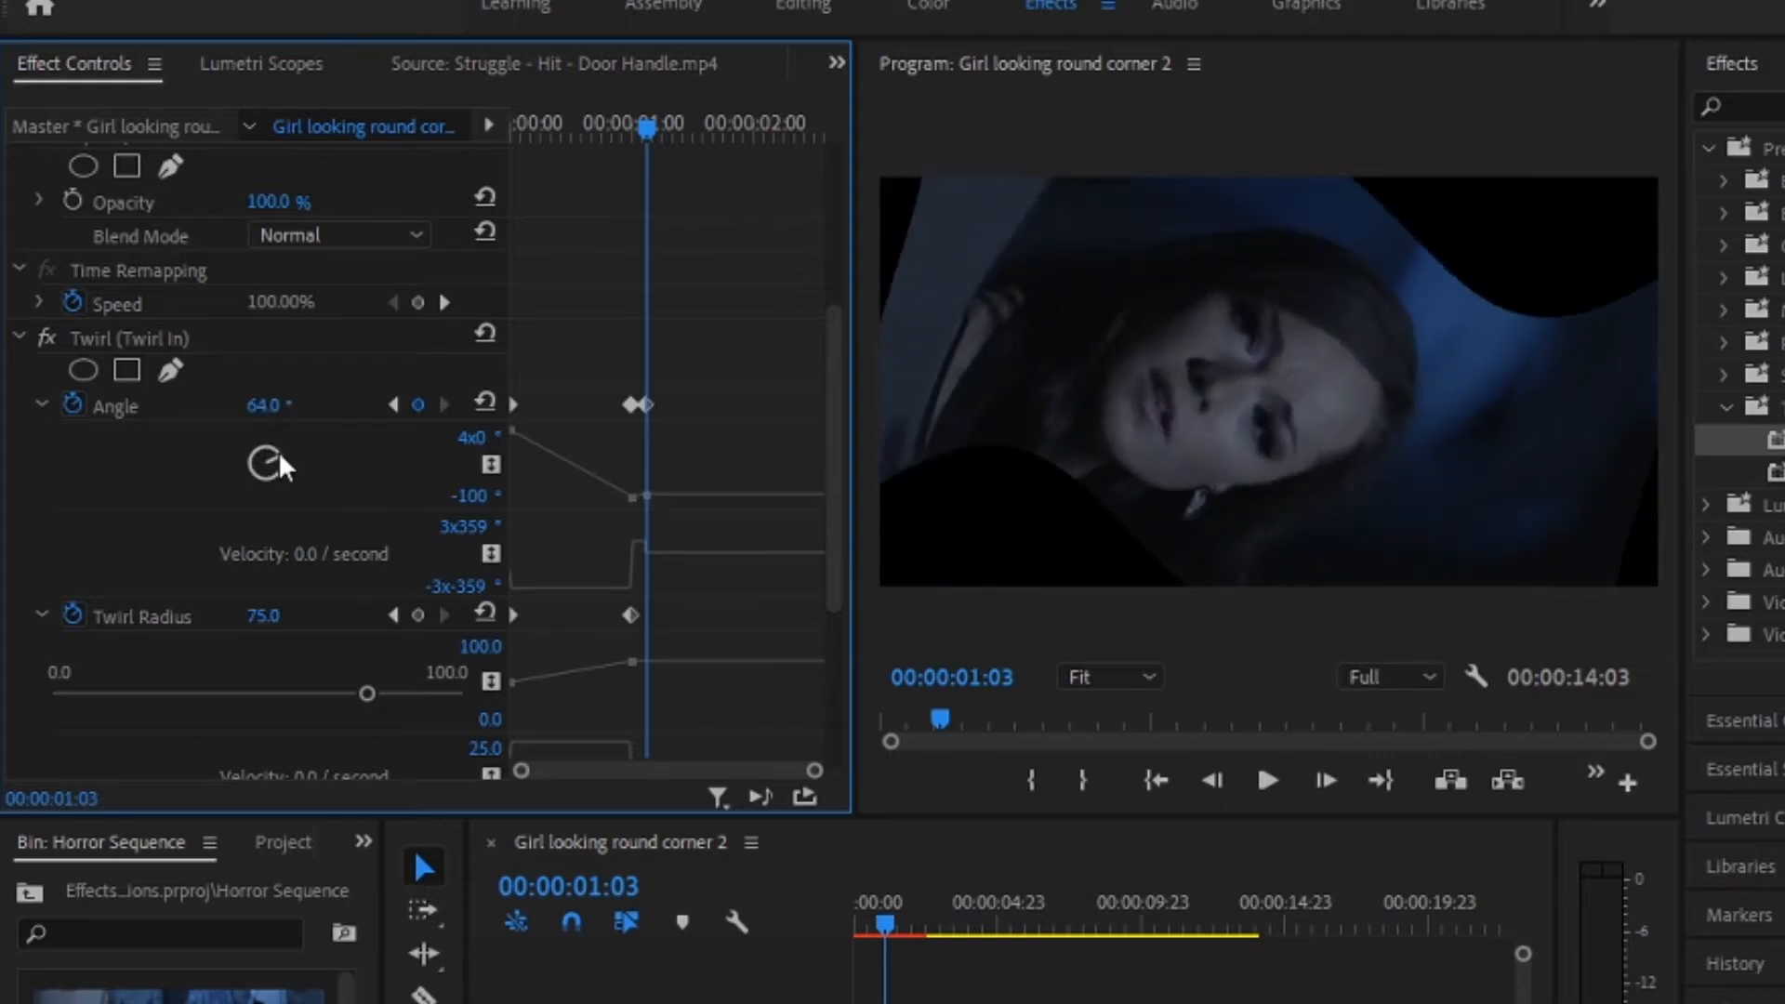
{"action": "mouse_move", "coordinate": [270, 464]}
{"action": "left_mouse_down"}
{"action": "mouse_move", "coordinate": [264, 487]}
{"action": "mouse_move", "coordinate": [240, 481]}
{"action": "mouse_move", "coordinate": [235, 446]}
{"action": "mouse_move", "coordinate": [284, 446]}
{"action": "left_mouse_up"}
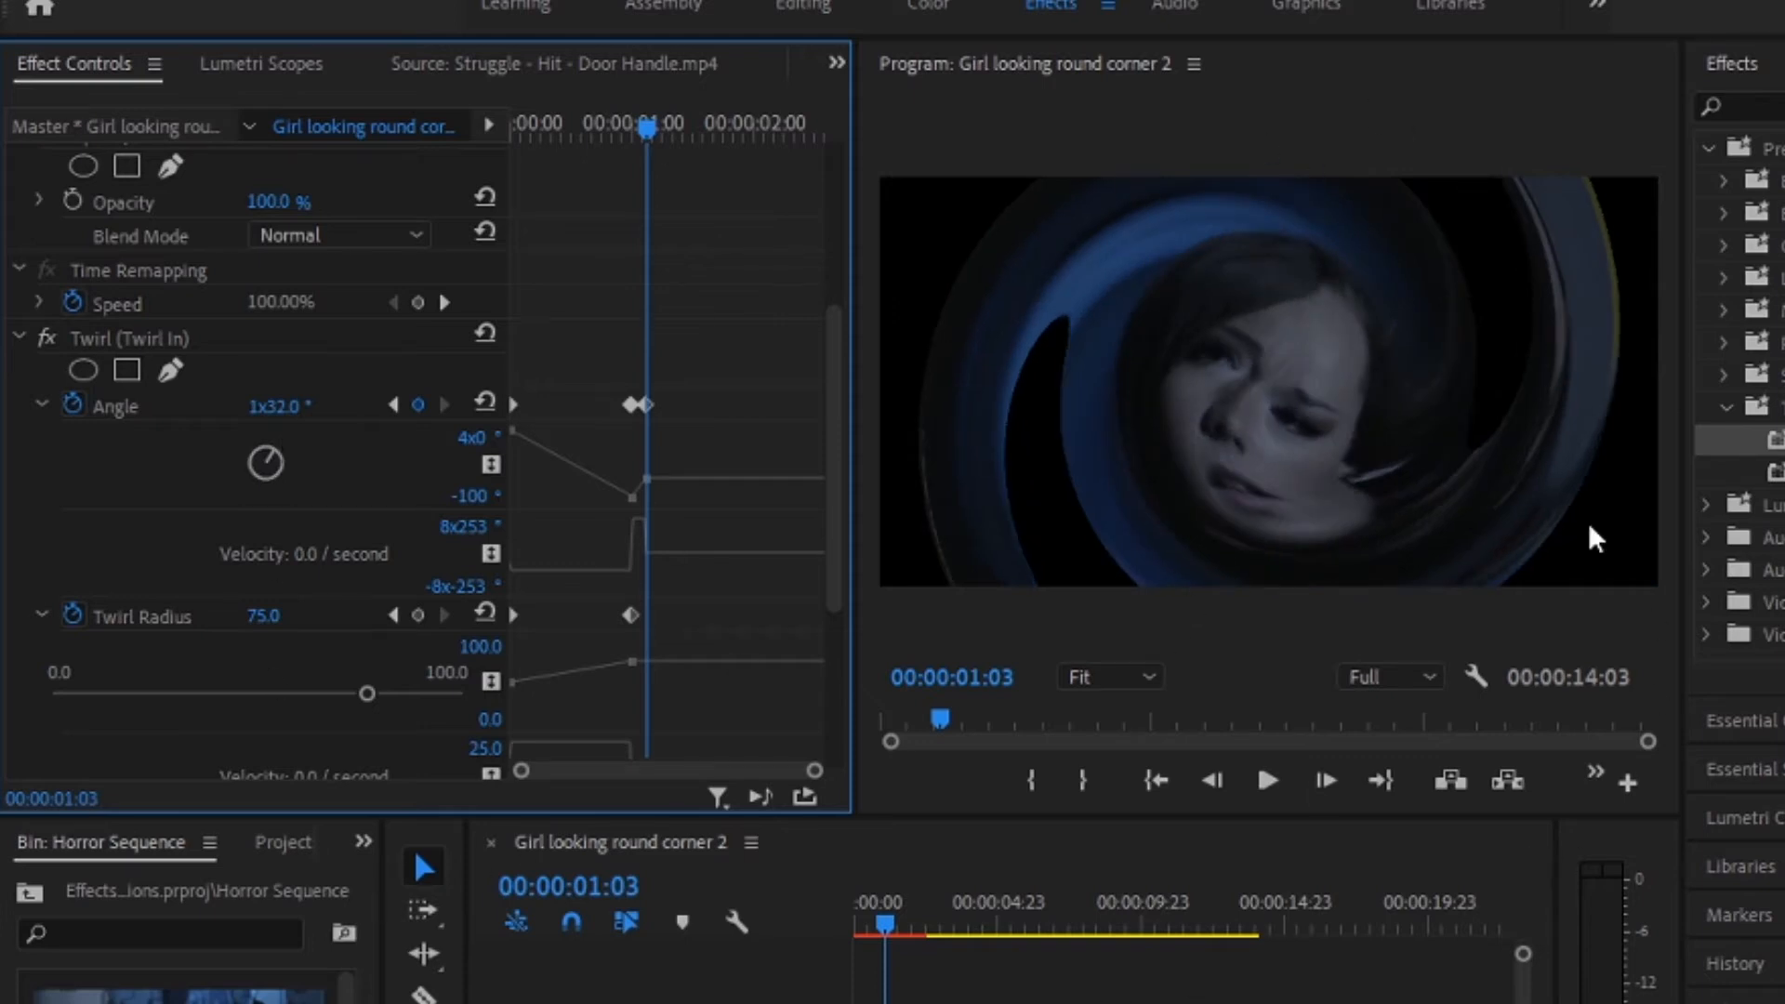
- Set the Twirl Radius to 77.0 and play the sequence to preview the adjusted twirl
{"action": "scroll", "coordinate": [272, 298], "scroll_direction": "down", "scroll_amount": 4}
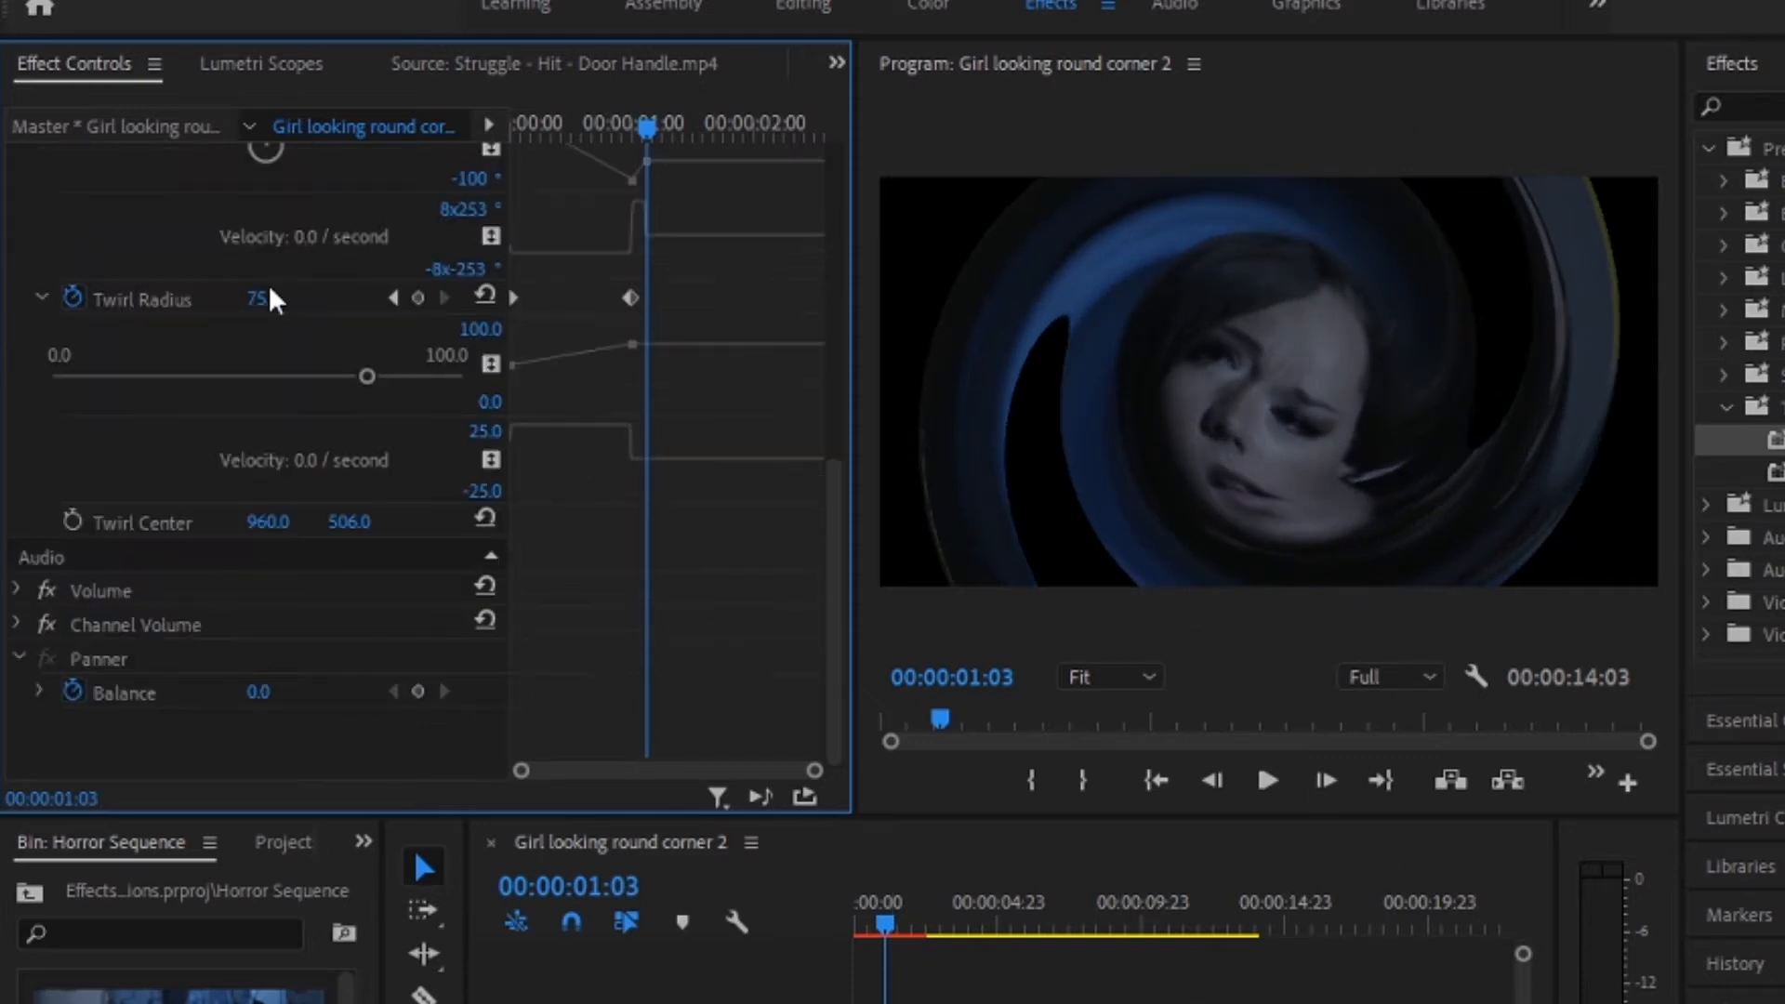
{"action": "left_click", "coordinate": [268, 298]}
{"action": "type", "text": "100"}
{"action": "key", "text": "Return"}
{"action": "mouse_move", "coordinate": [269, 297]}
{"action": "left_mouse_down"}
{"action": "mouse_move", "coordinate": [143, 298]}
{"action": "mouse_move", "coordinate": [263, 297]}
{"action": "mouse_move", "coordinate": [245, 298]}
{"action": "left_mouse_up"}
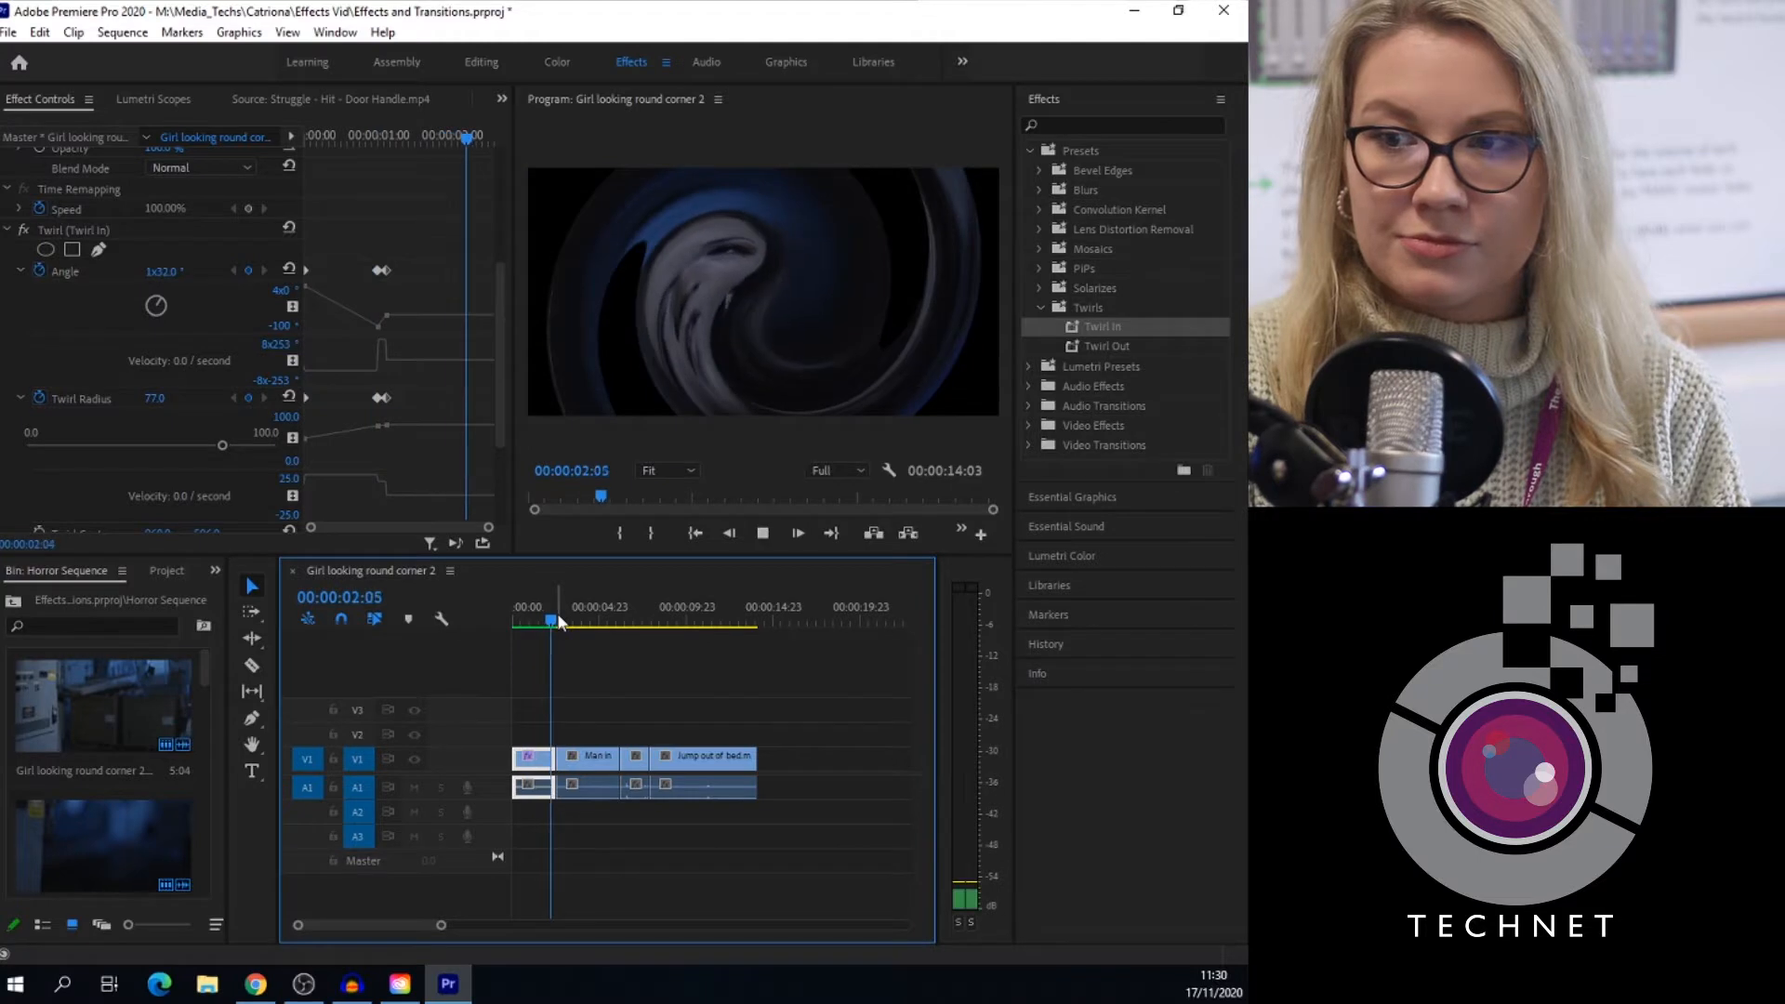
{"action": "key", "text": "space"}
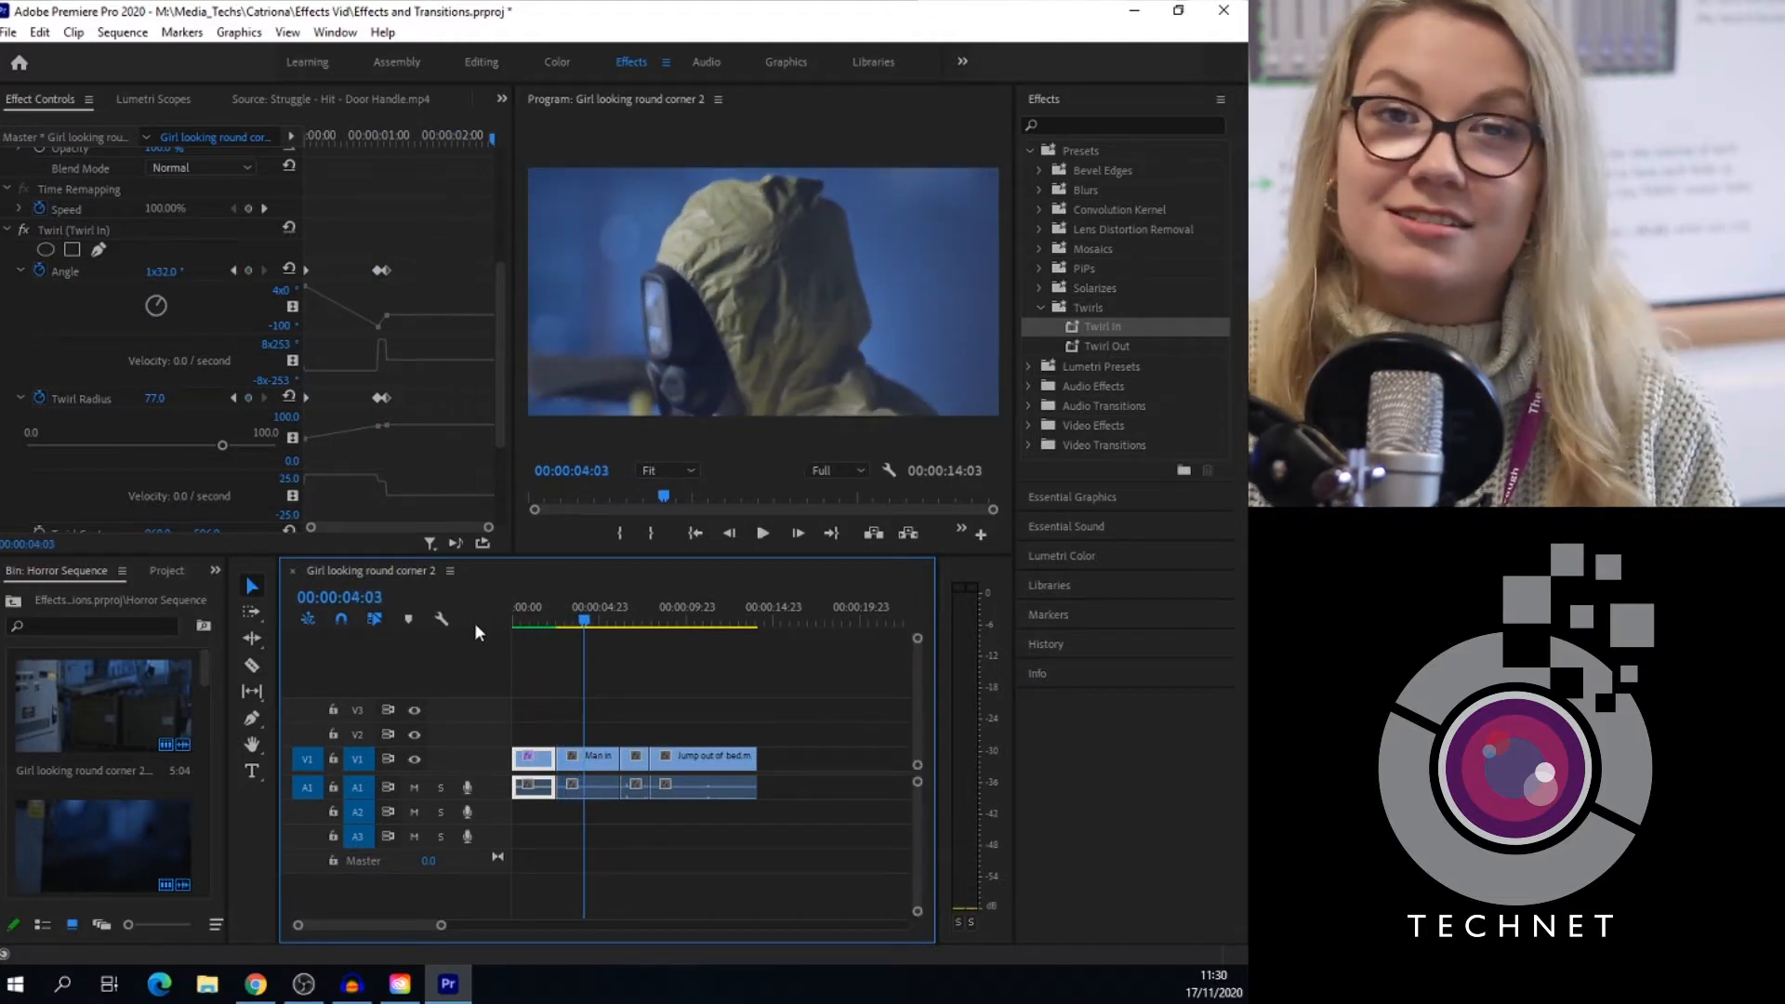
- Delete the Twirl effect from the first clip and move the playhead to 00:00:00:11
{"action": "left_click", "coordinate": [79, 232]}
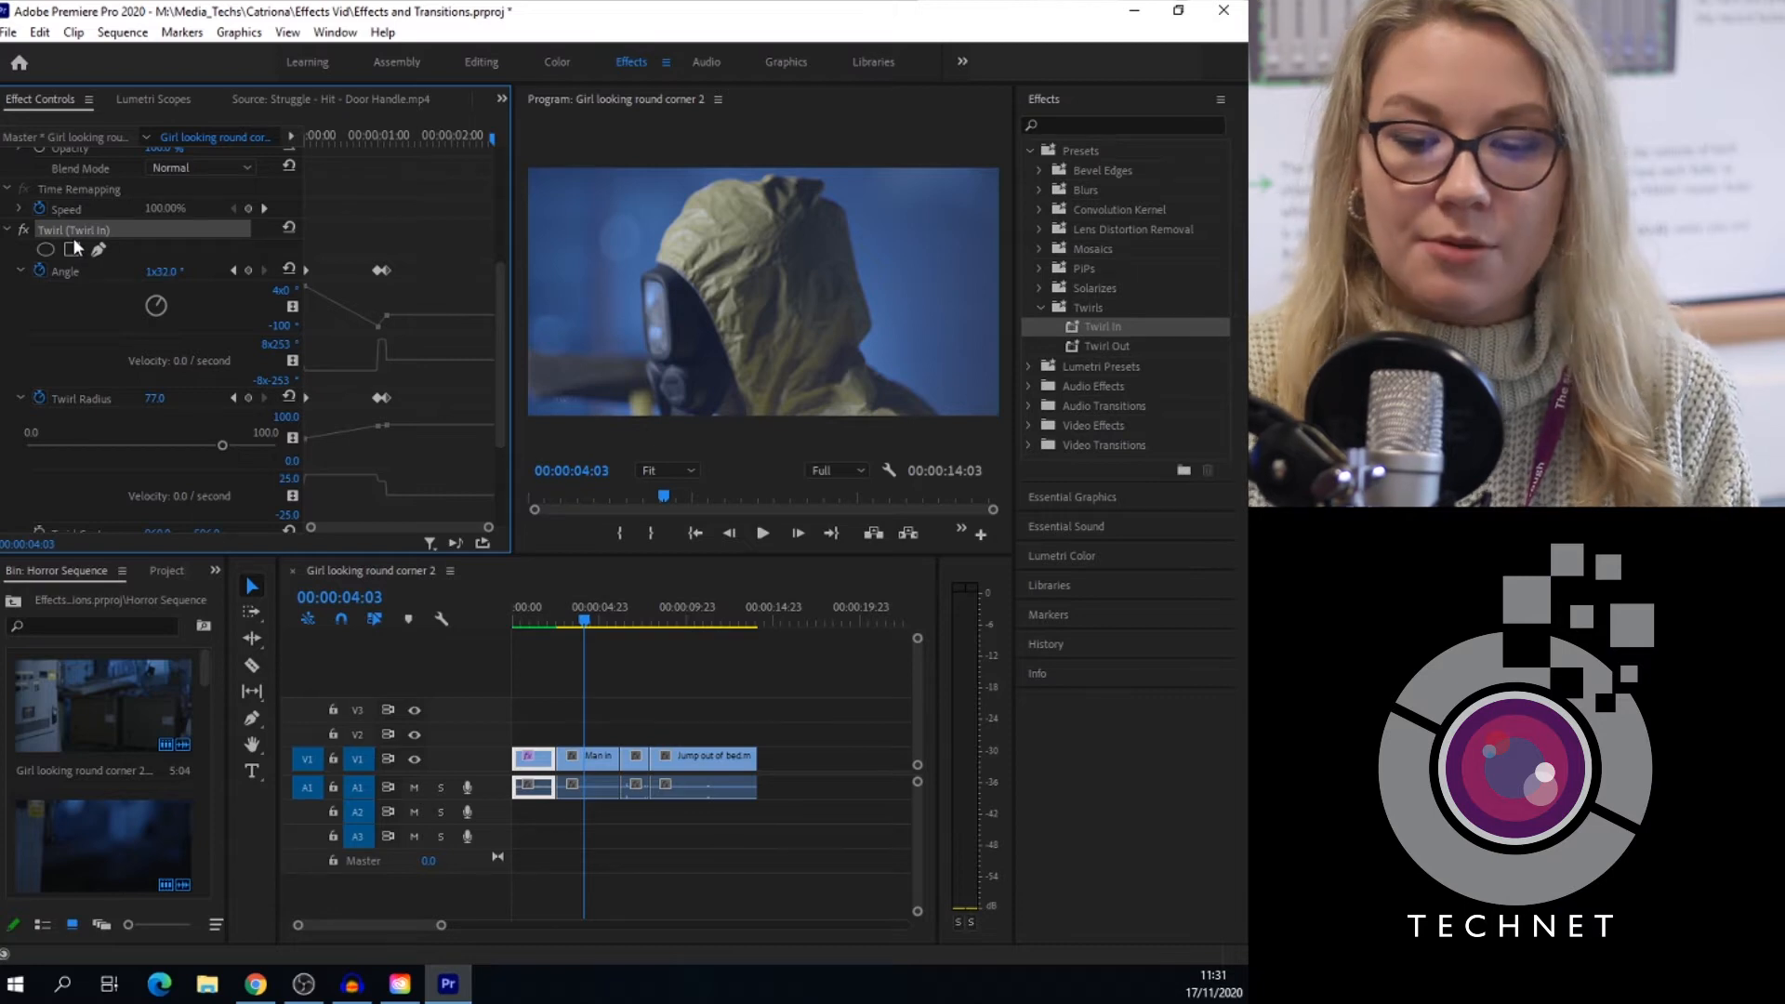
{"action": "key", "text": "Delete"}
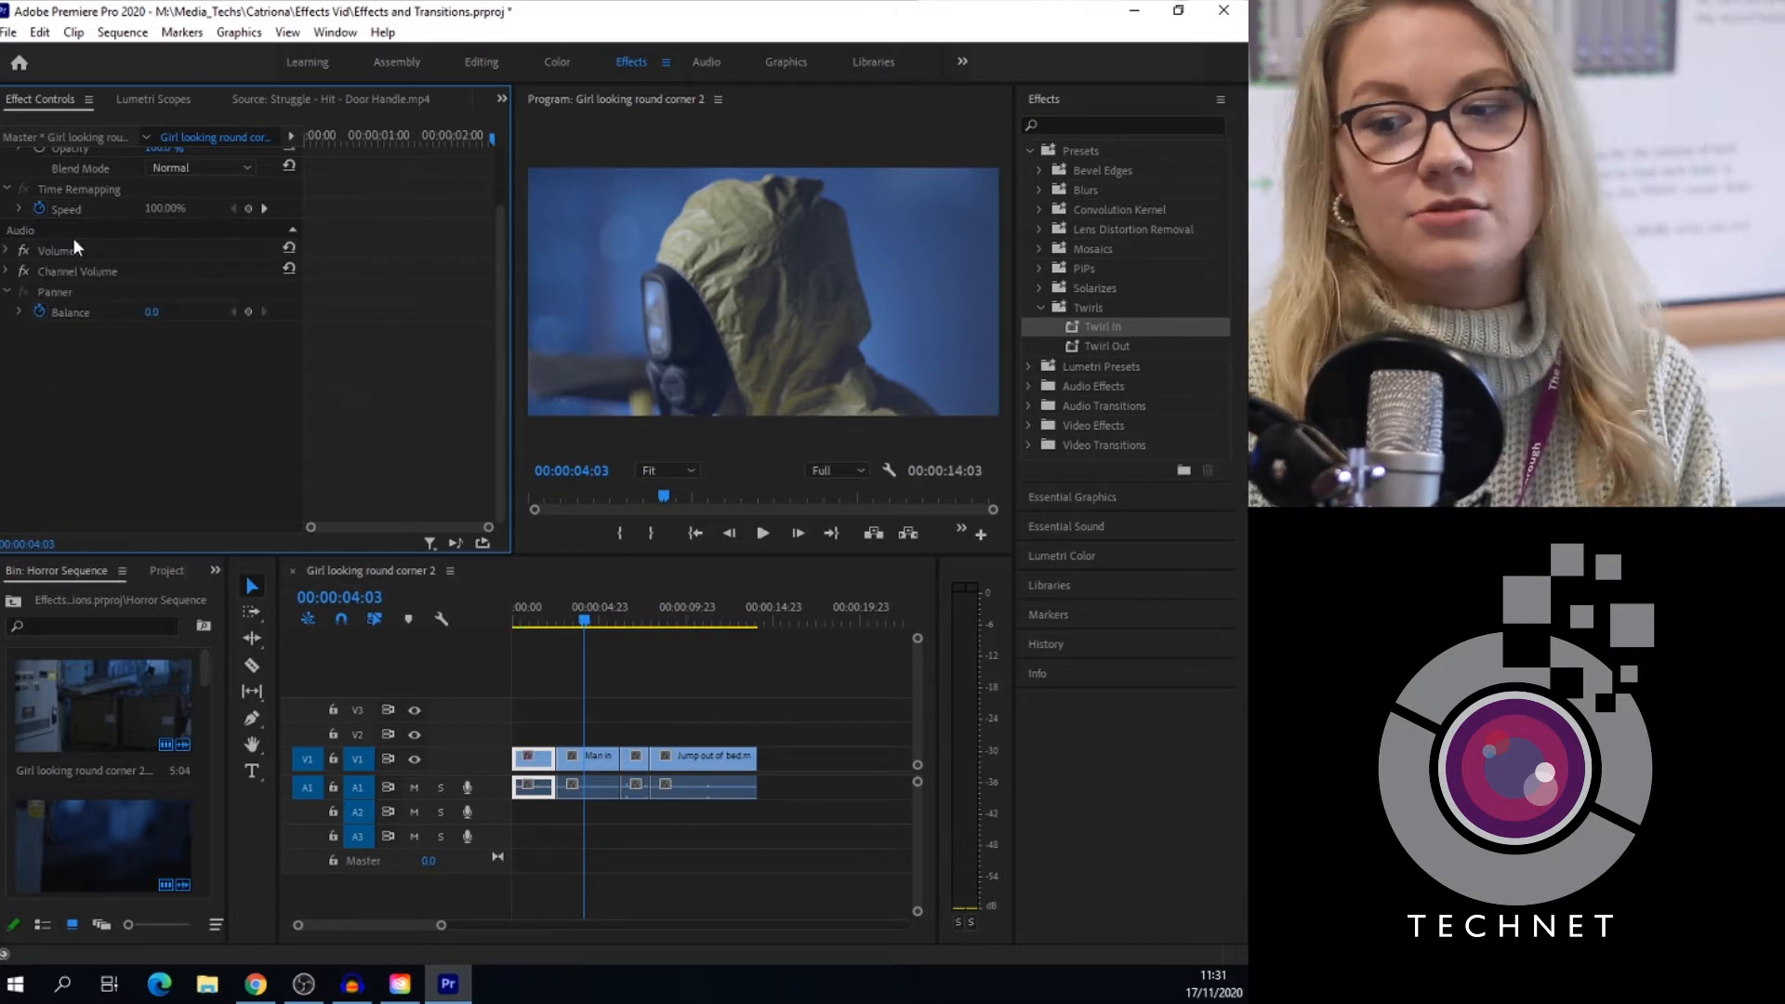
{"action": "left_click", "coordinate": [521, 615]}
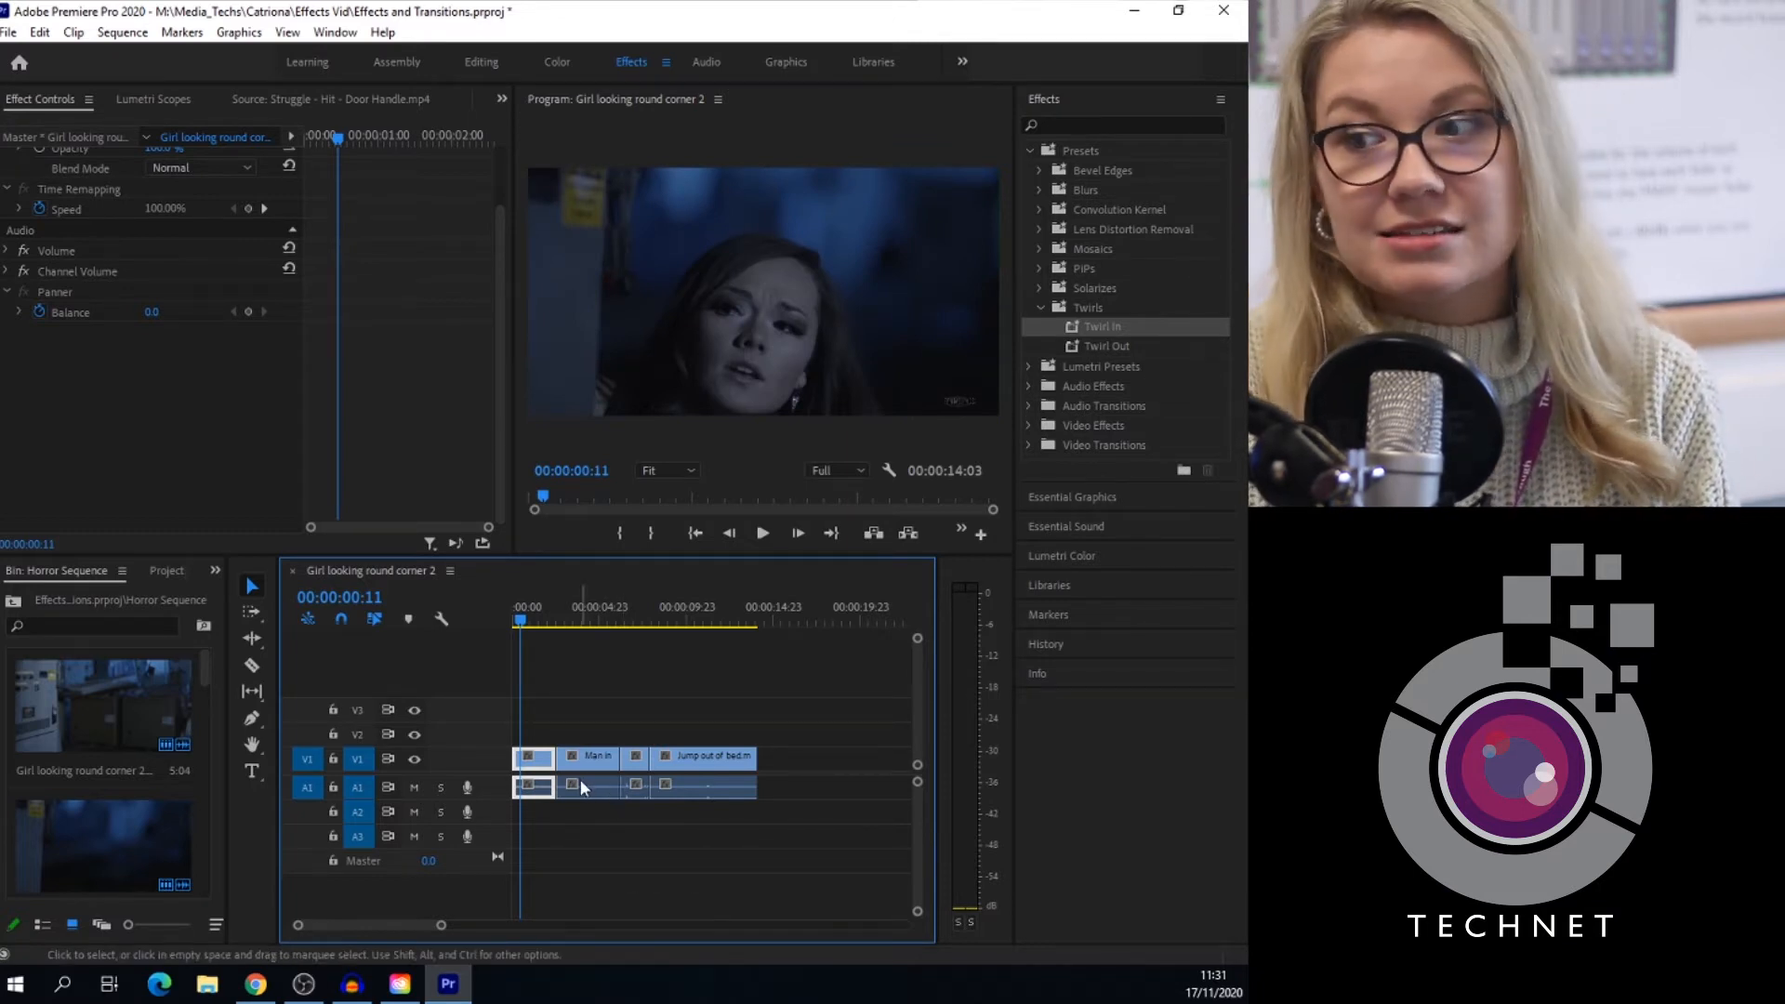
- Collapse the Presets, expand the Video Effects categories, and create a new custom bin for effects
{"action": "left_click", "coordinate": [1040, 306]}
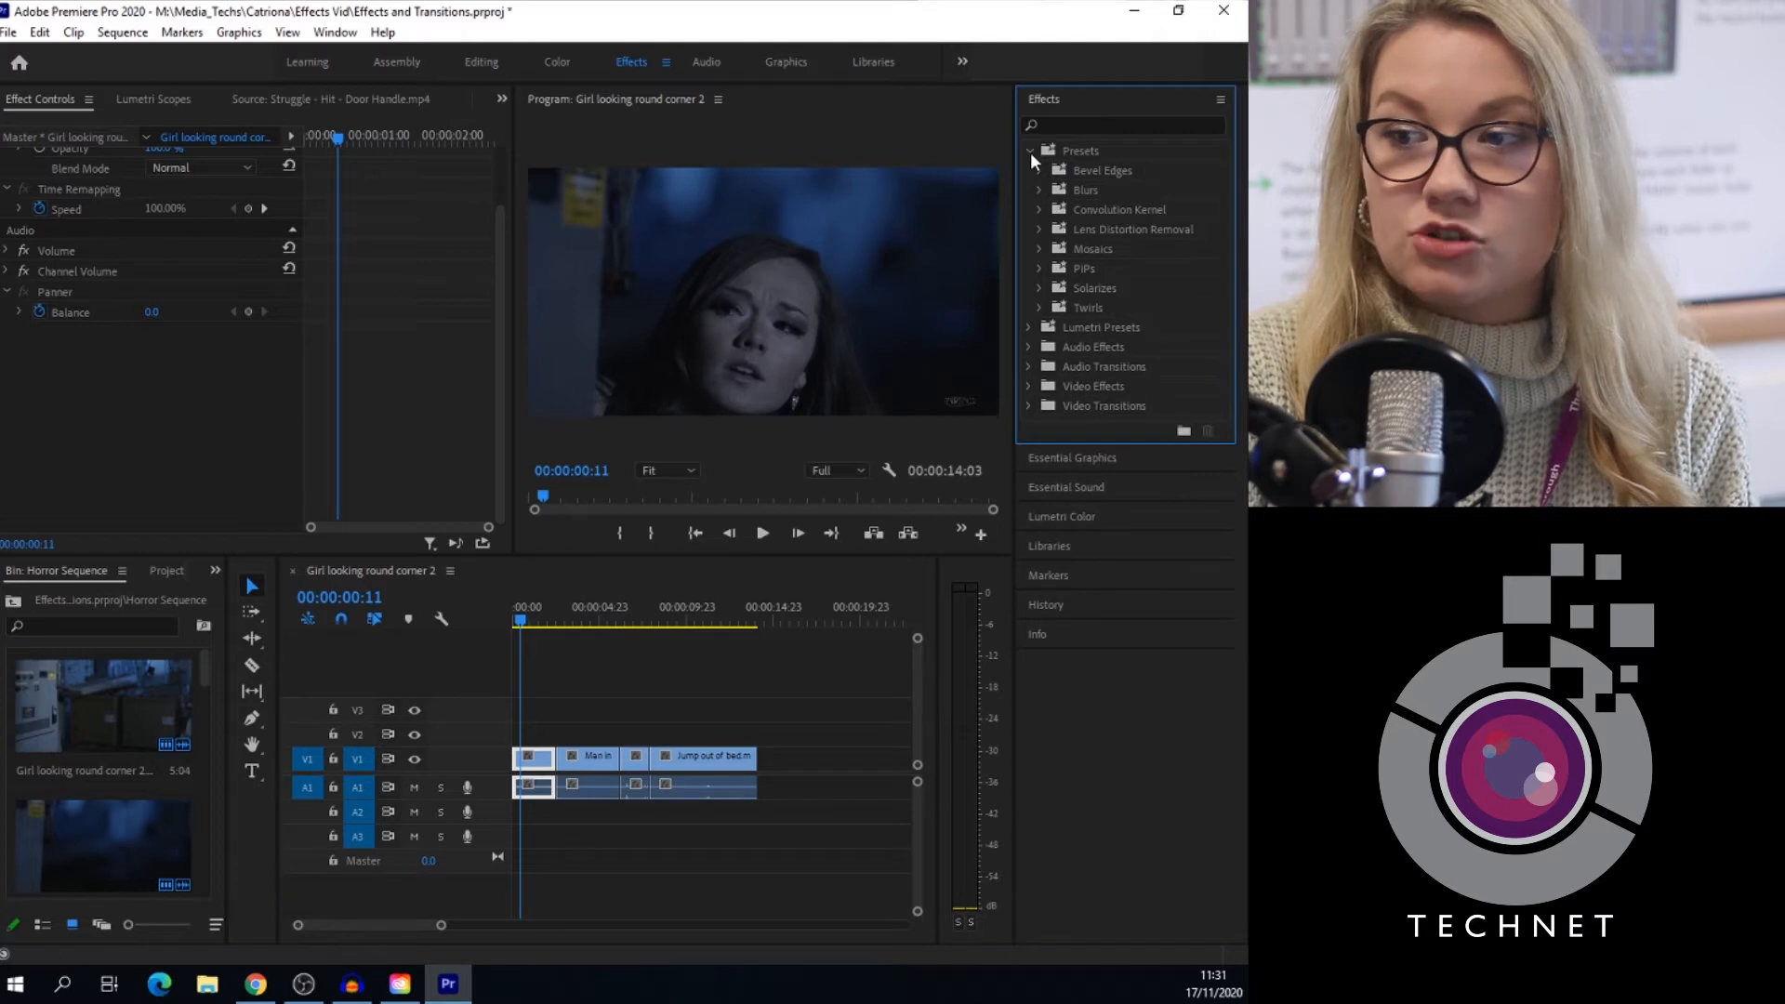
{"action": "left_click", "coordinate": [1030, 151]}
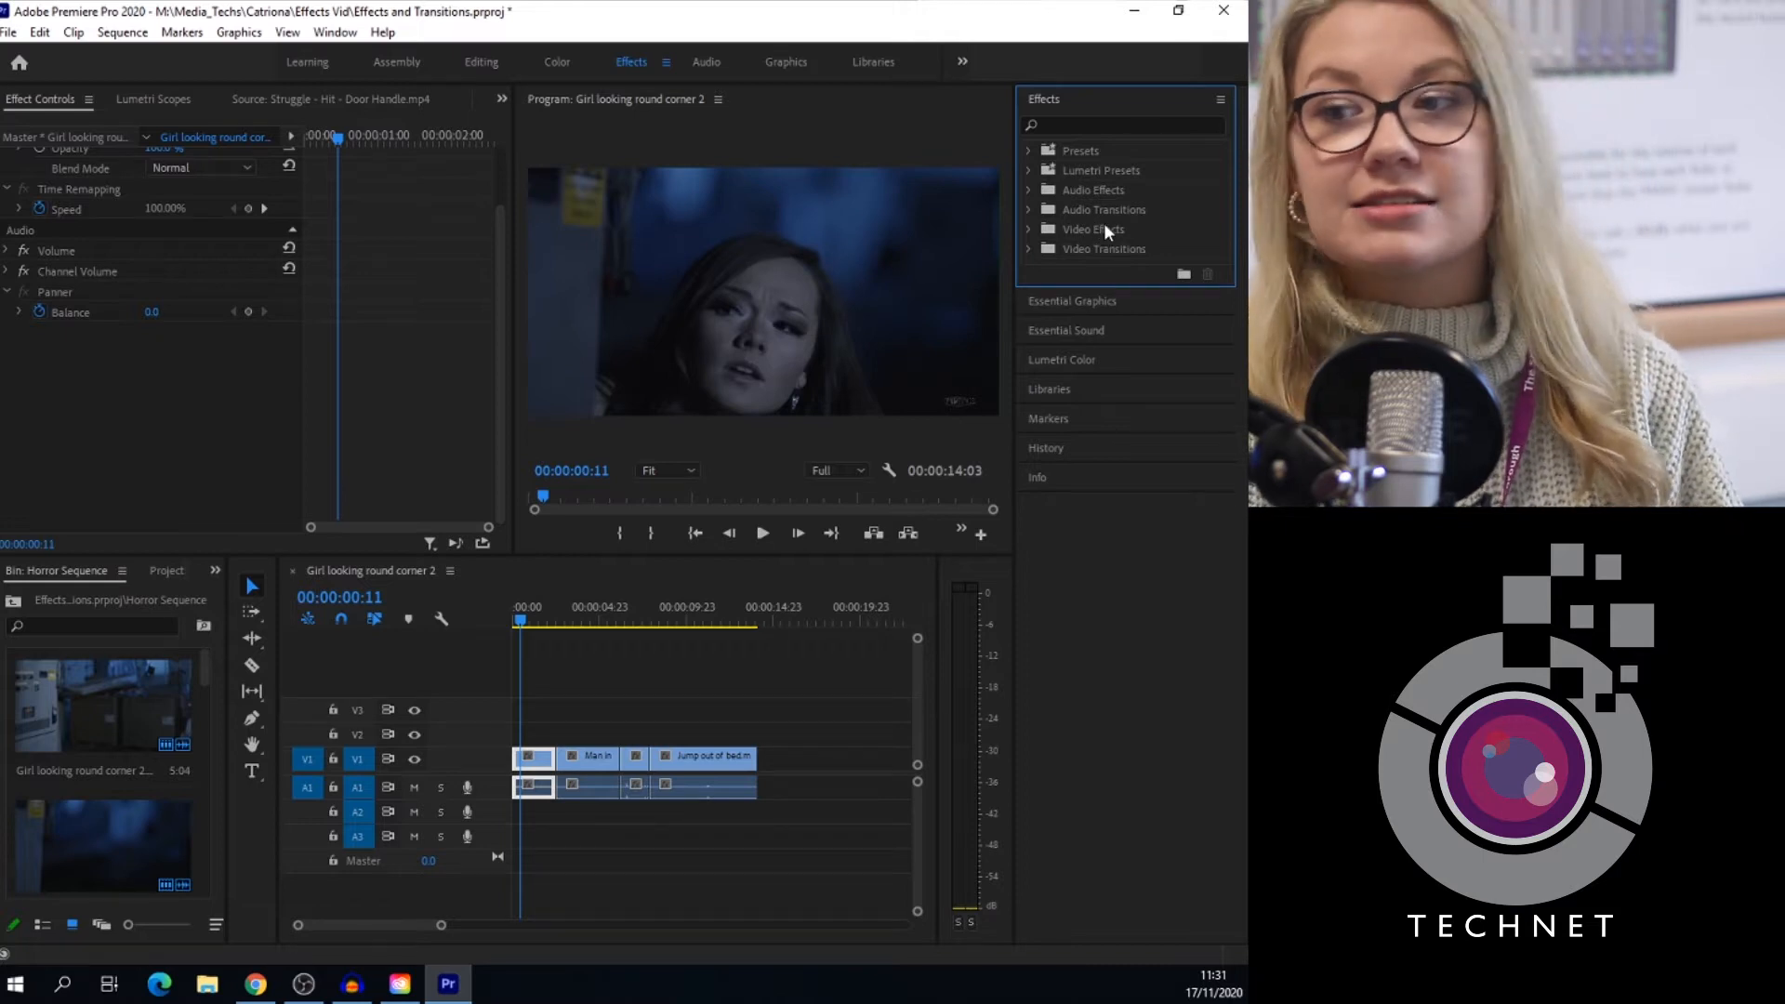
{"action": "left_click", "coordinate": [1030, 229]}
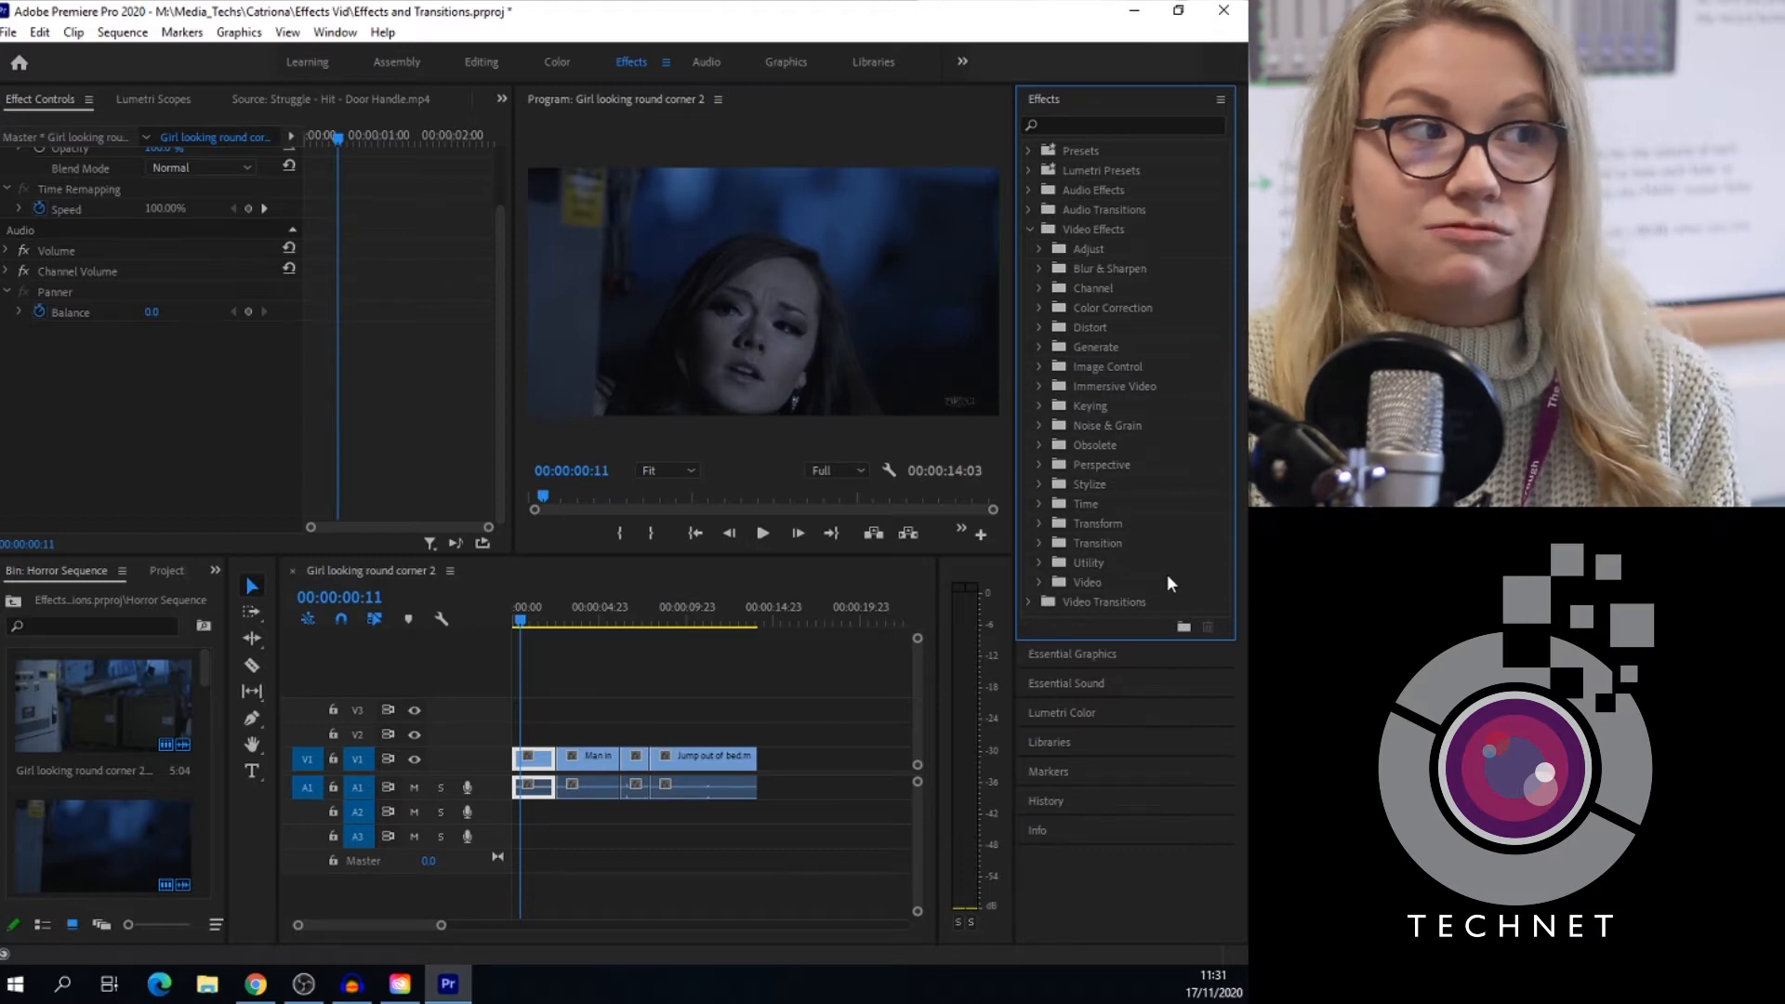
{"action": "left_click", "coordinate": [1183, 628]}
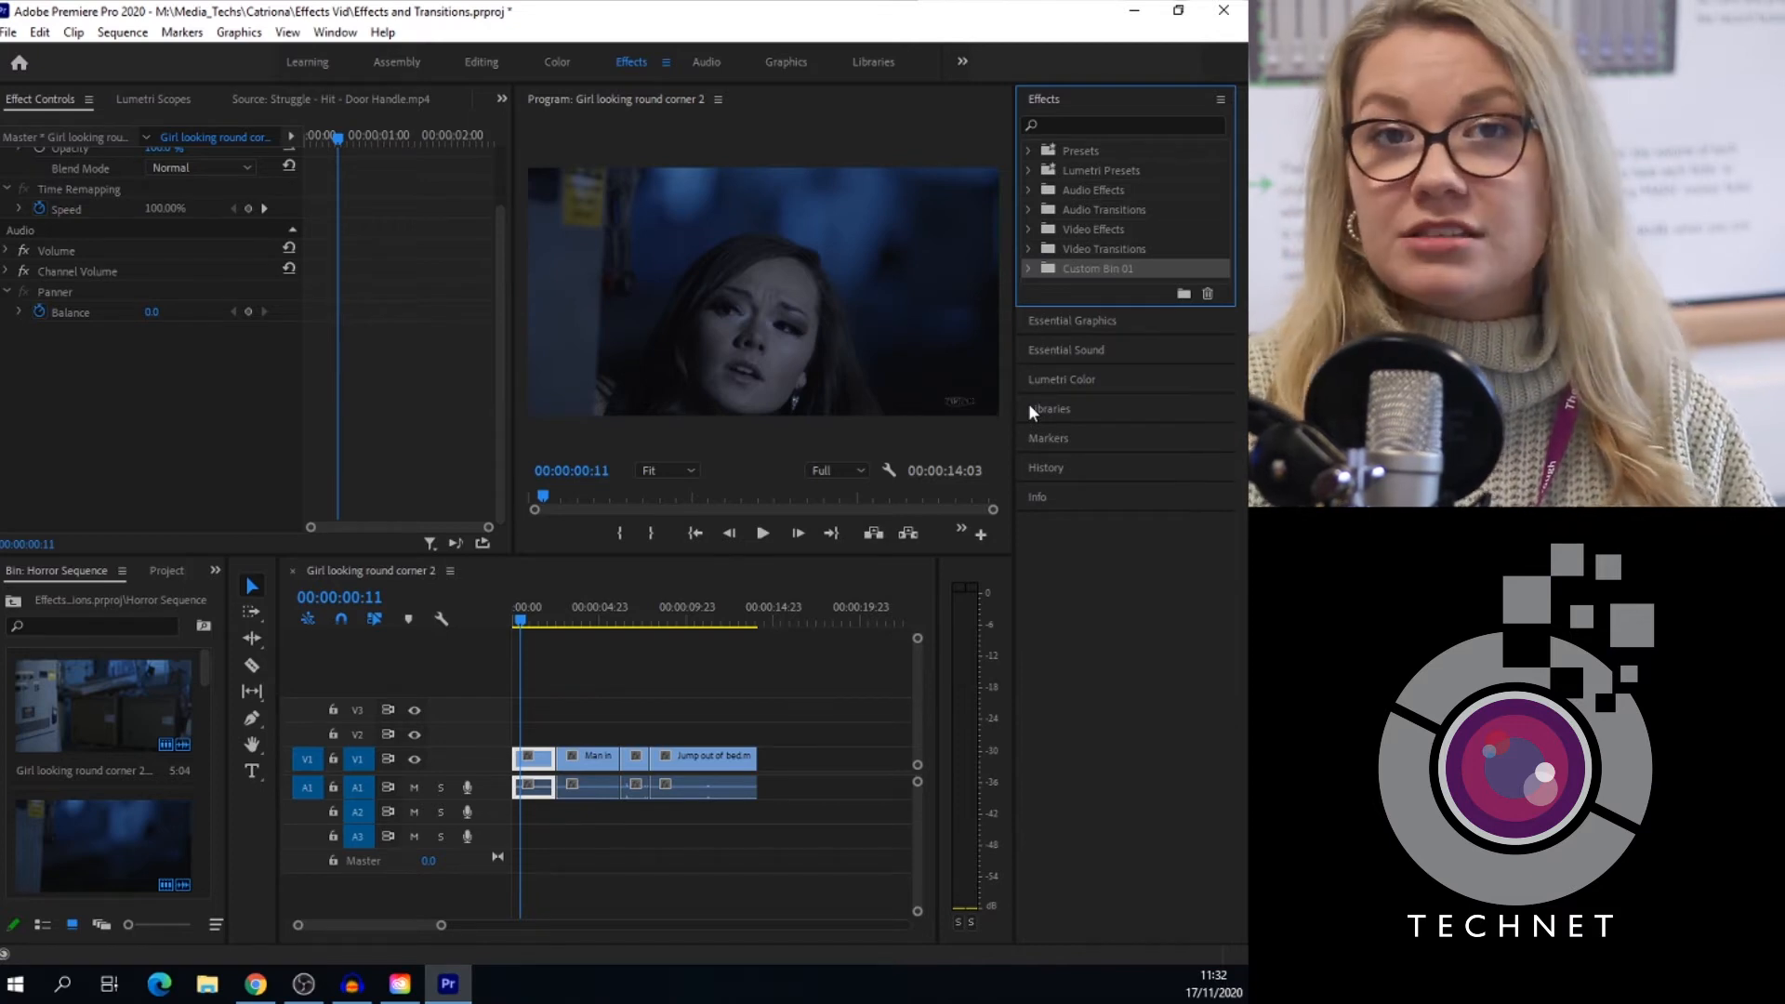
- Search the effects for "blur", apply Gaussian Blur to the first clip, and open its Blurriness value at 00:00:01:06
{"action": "left_click", "coordinate": [1093, 124]}
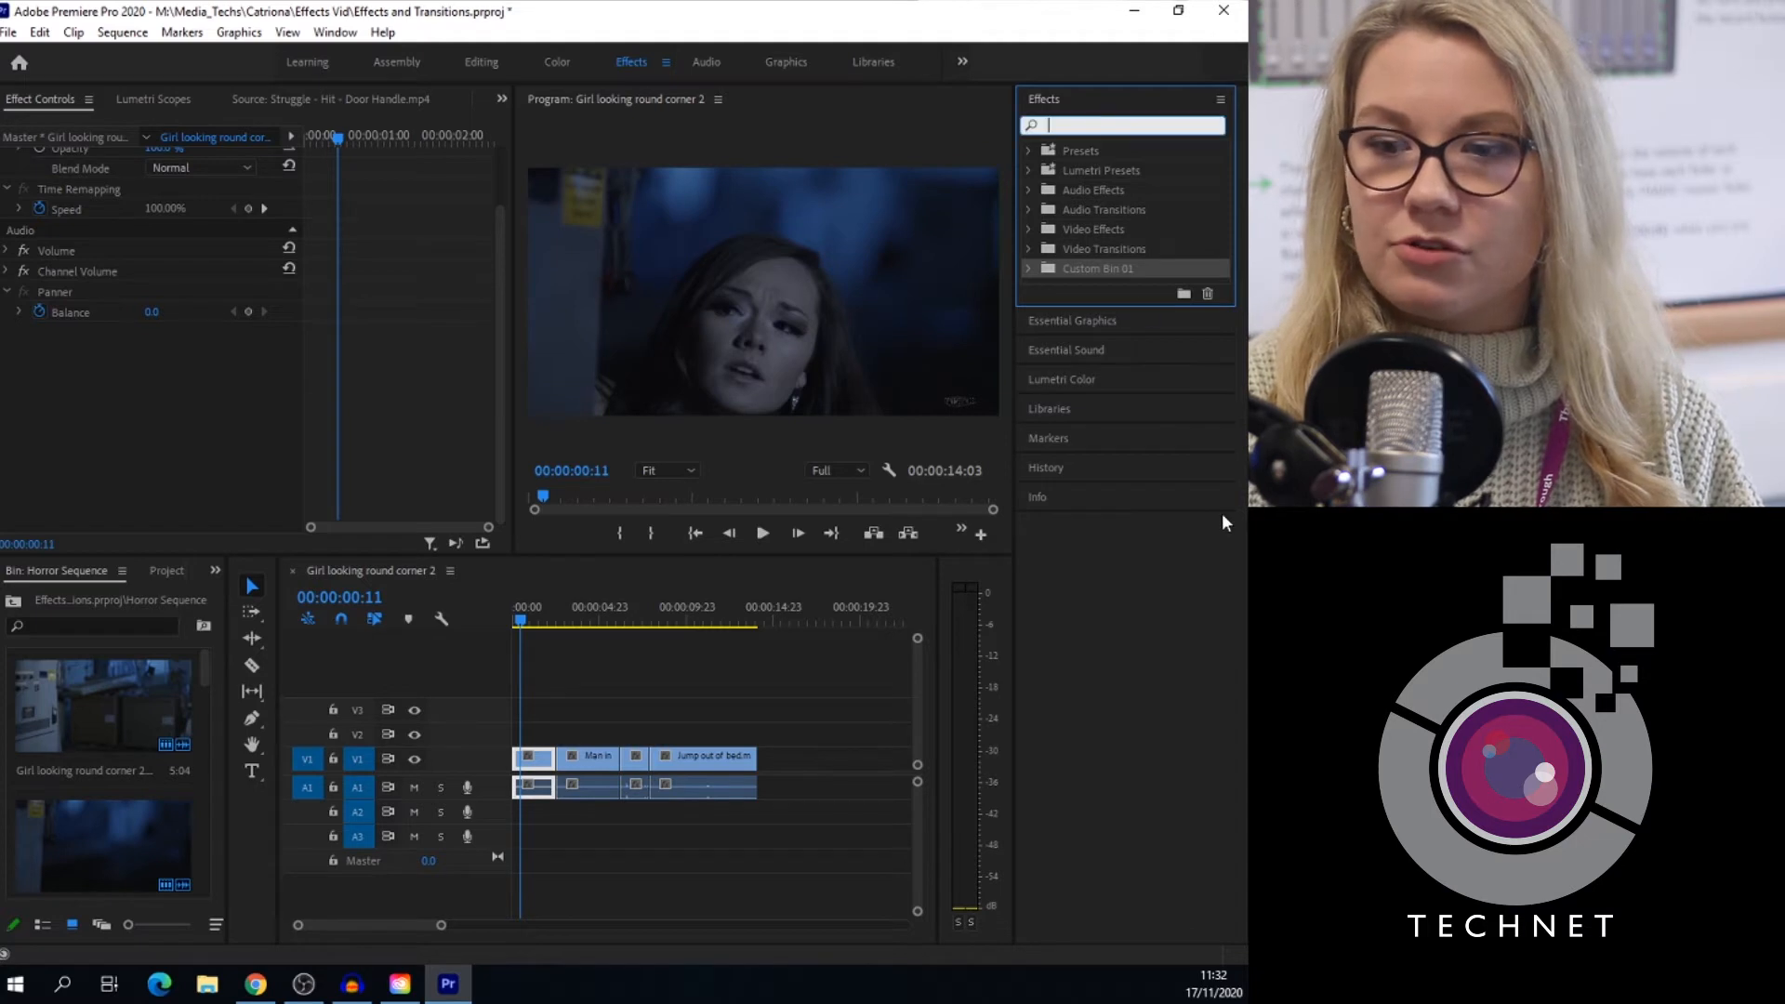
{"action": "type", "text": "blur"}
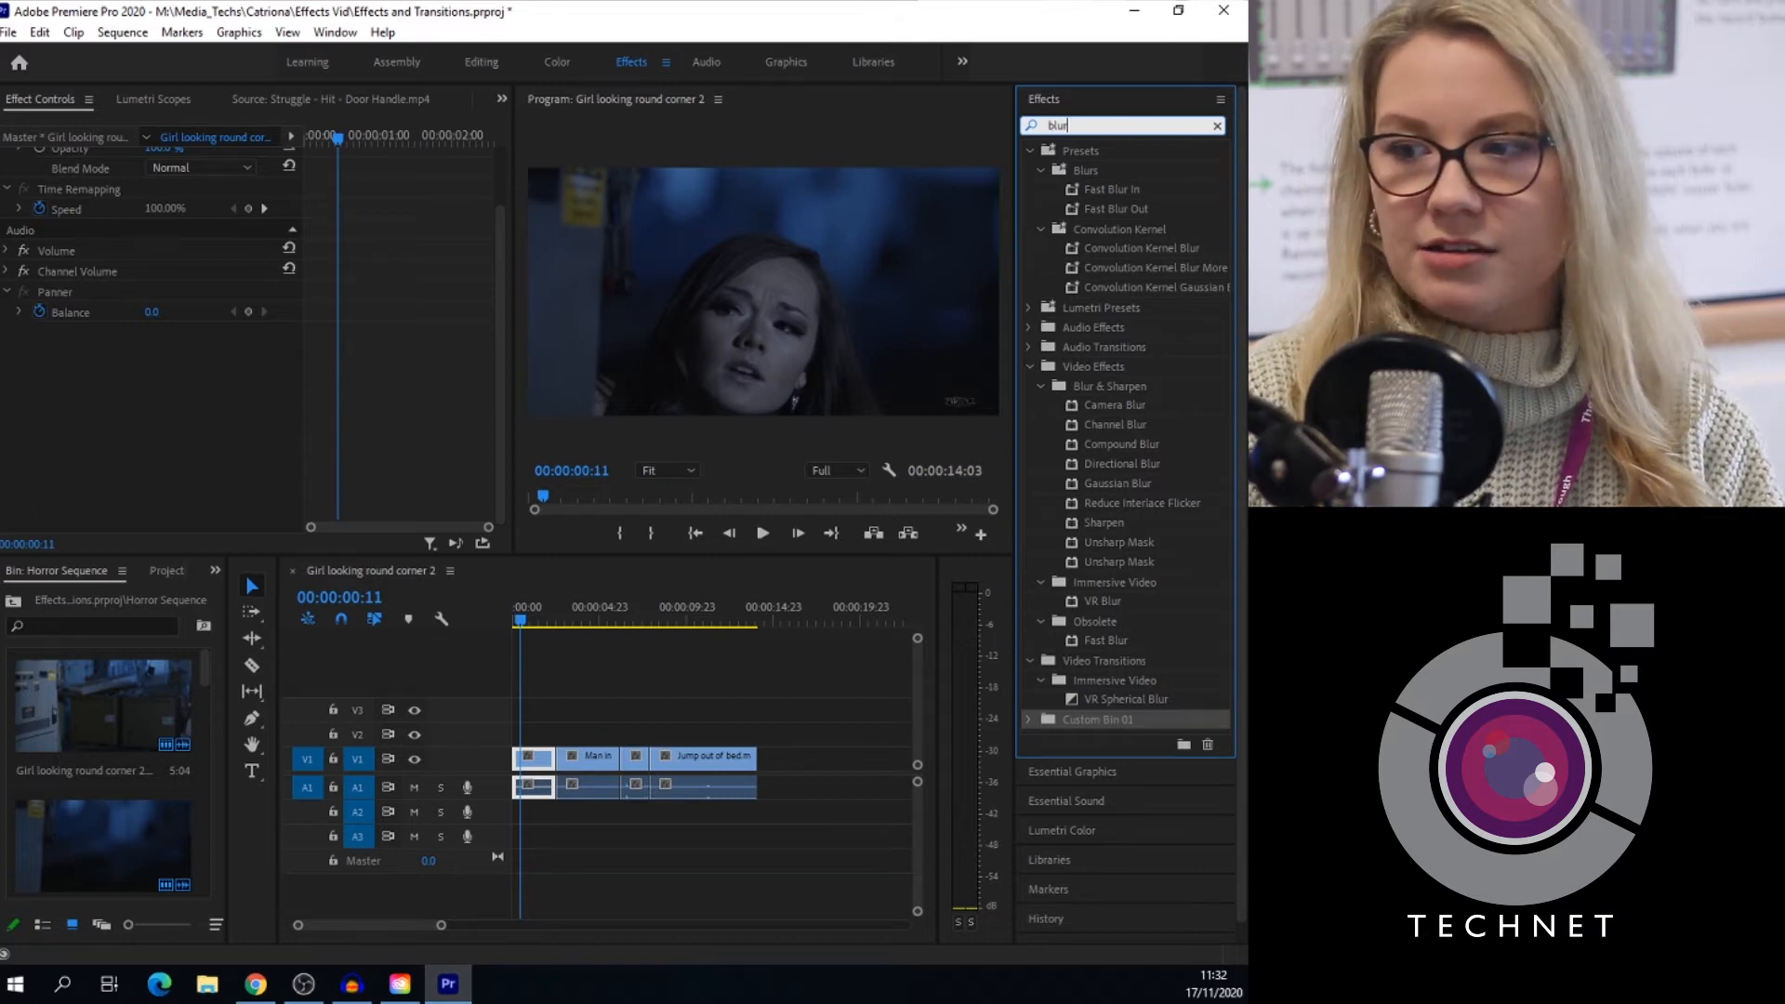
{"action": "left_click", "coordinate": [1099, 482]}
{"action": "left_click_drag", "start_coordinate": [530, 757], "coordinate": [532, 757]}
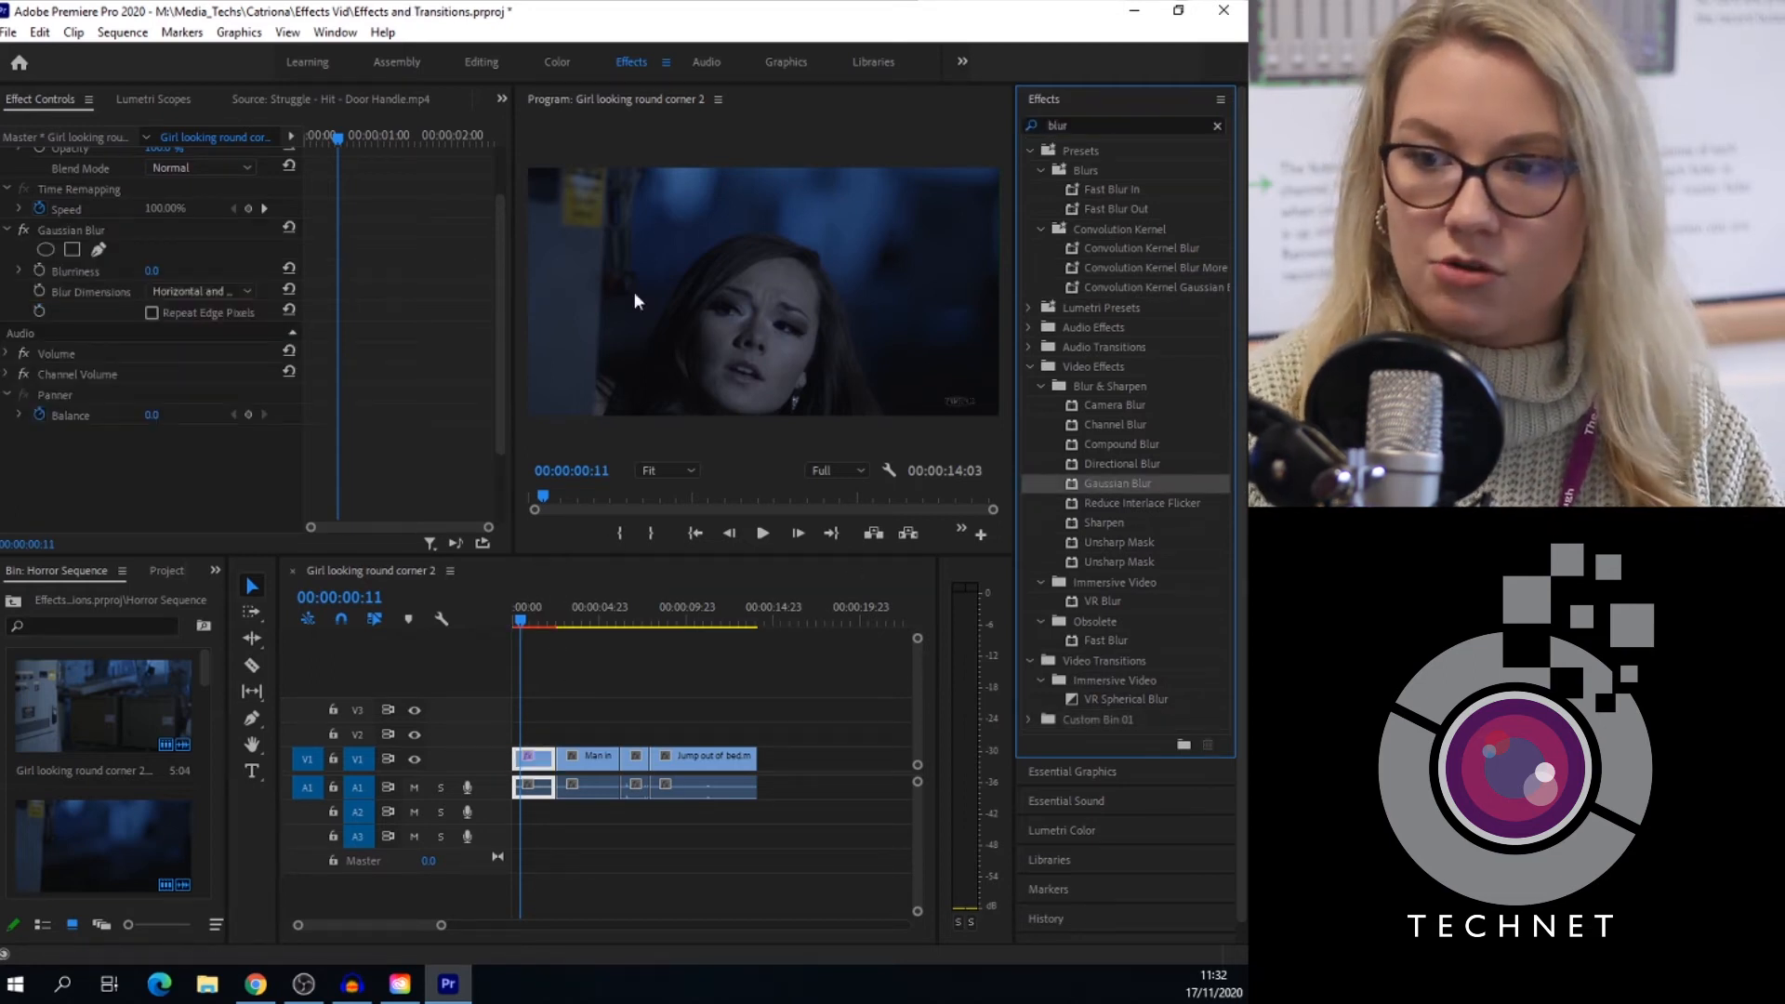
{"action": "left_click", "coordinate": [534, 611]}
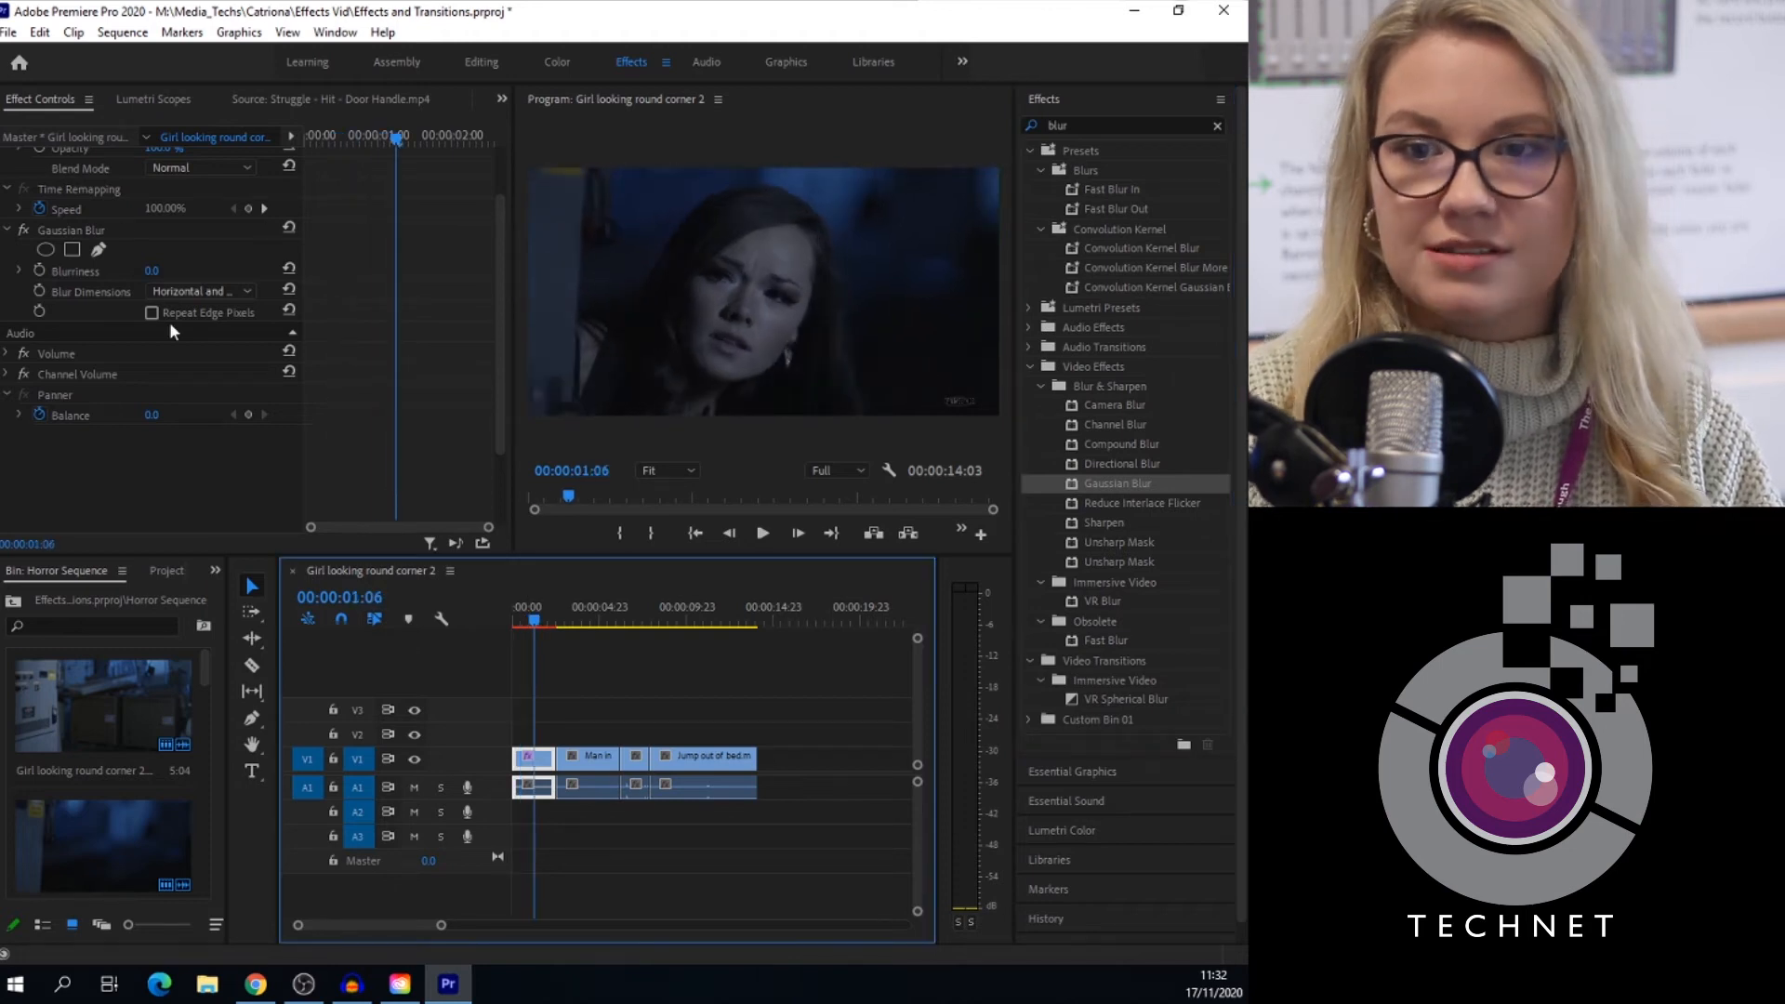
{"action": "left_click", "coordinate": [147, 279]}
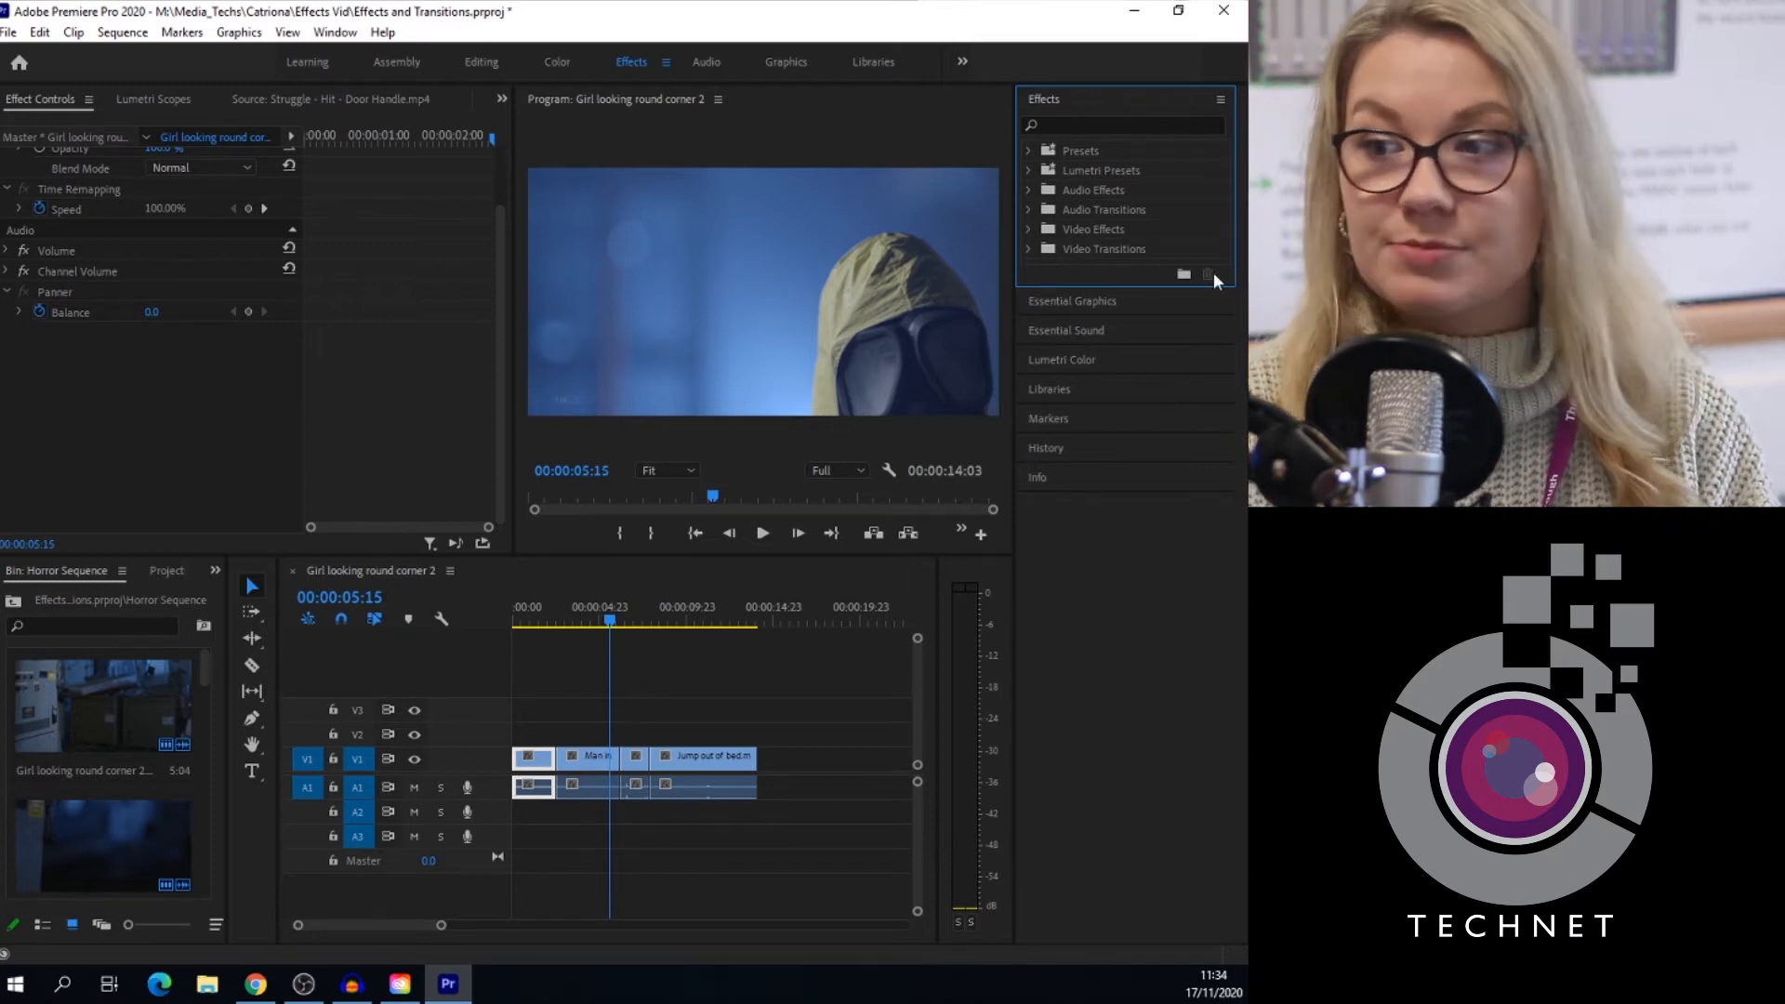
- Place a Cross Dissolve from the Dissolve video transitions on the cut between the second and third clips on V1
{"action": "left_click", "coordinate": [1027, 246]}
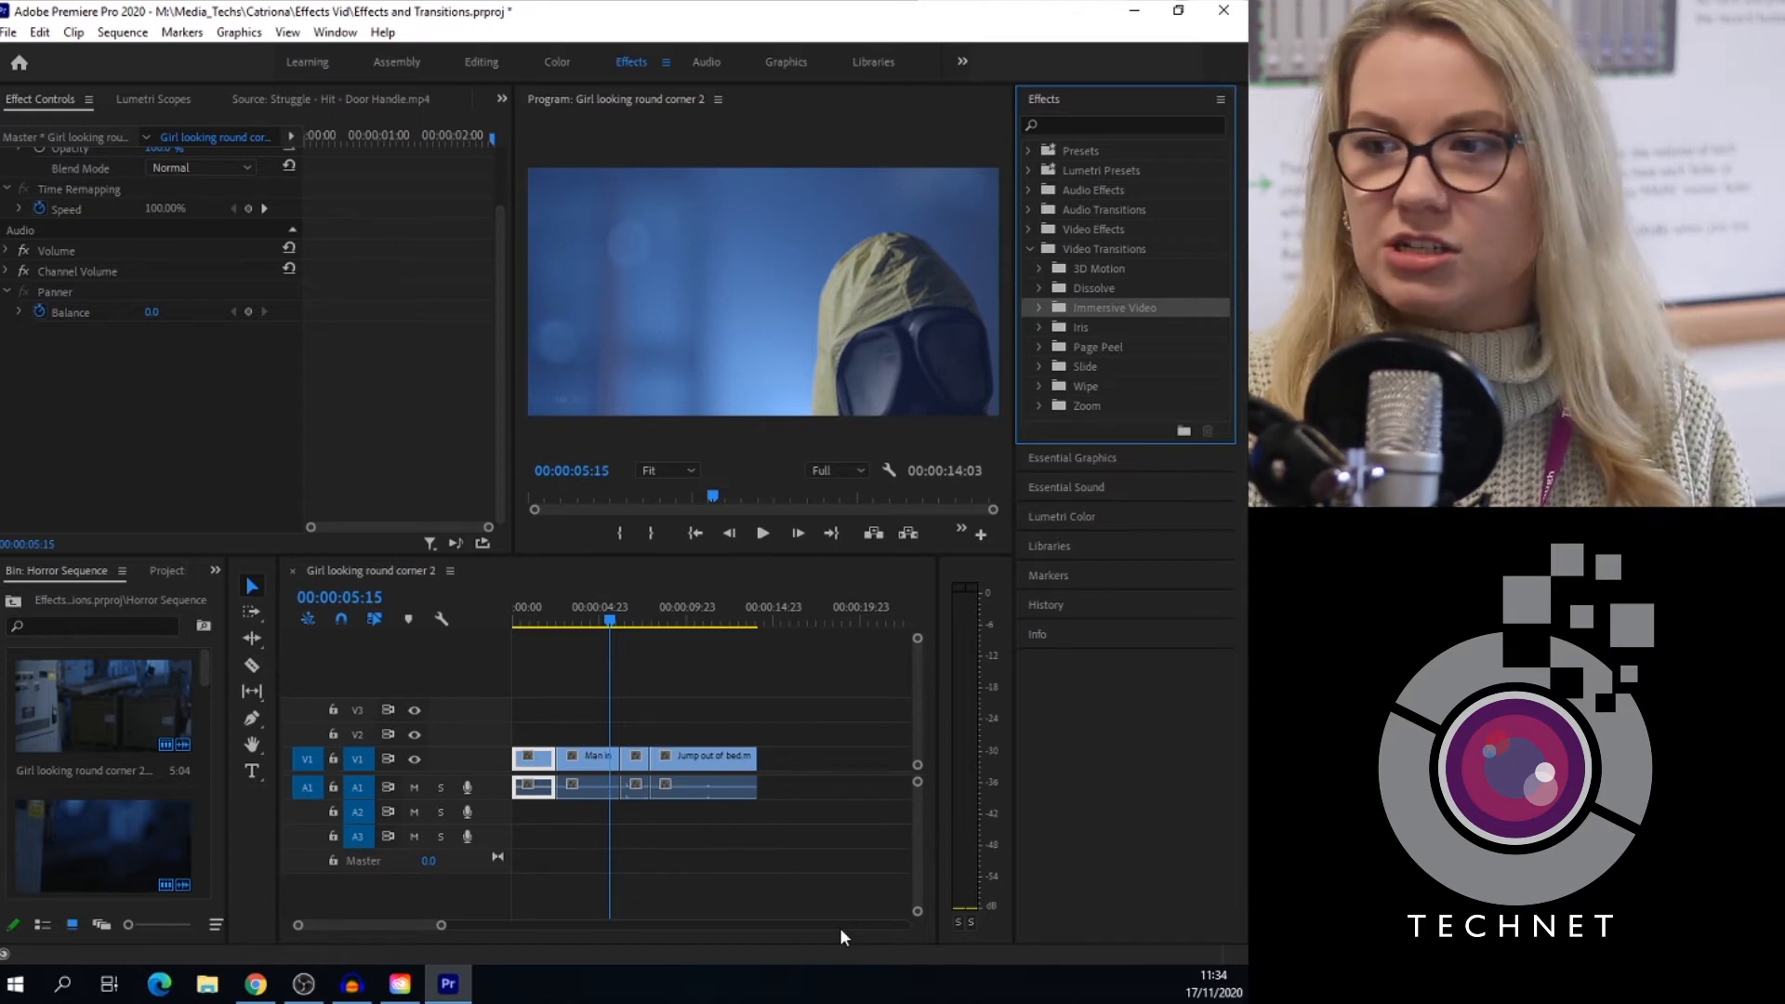
{"action": "left_click", "coordinate": [1039, 286]}
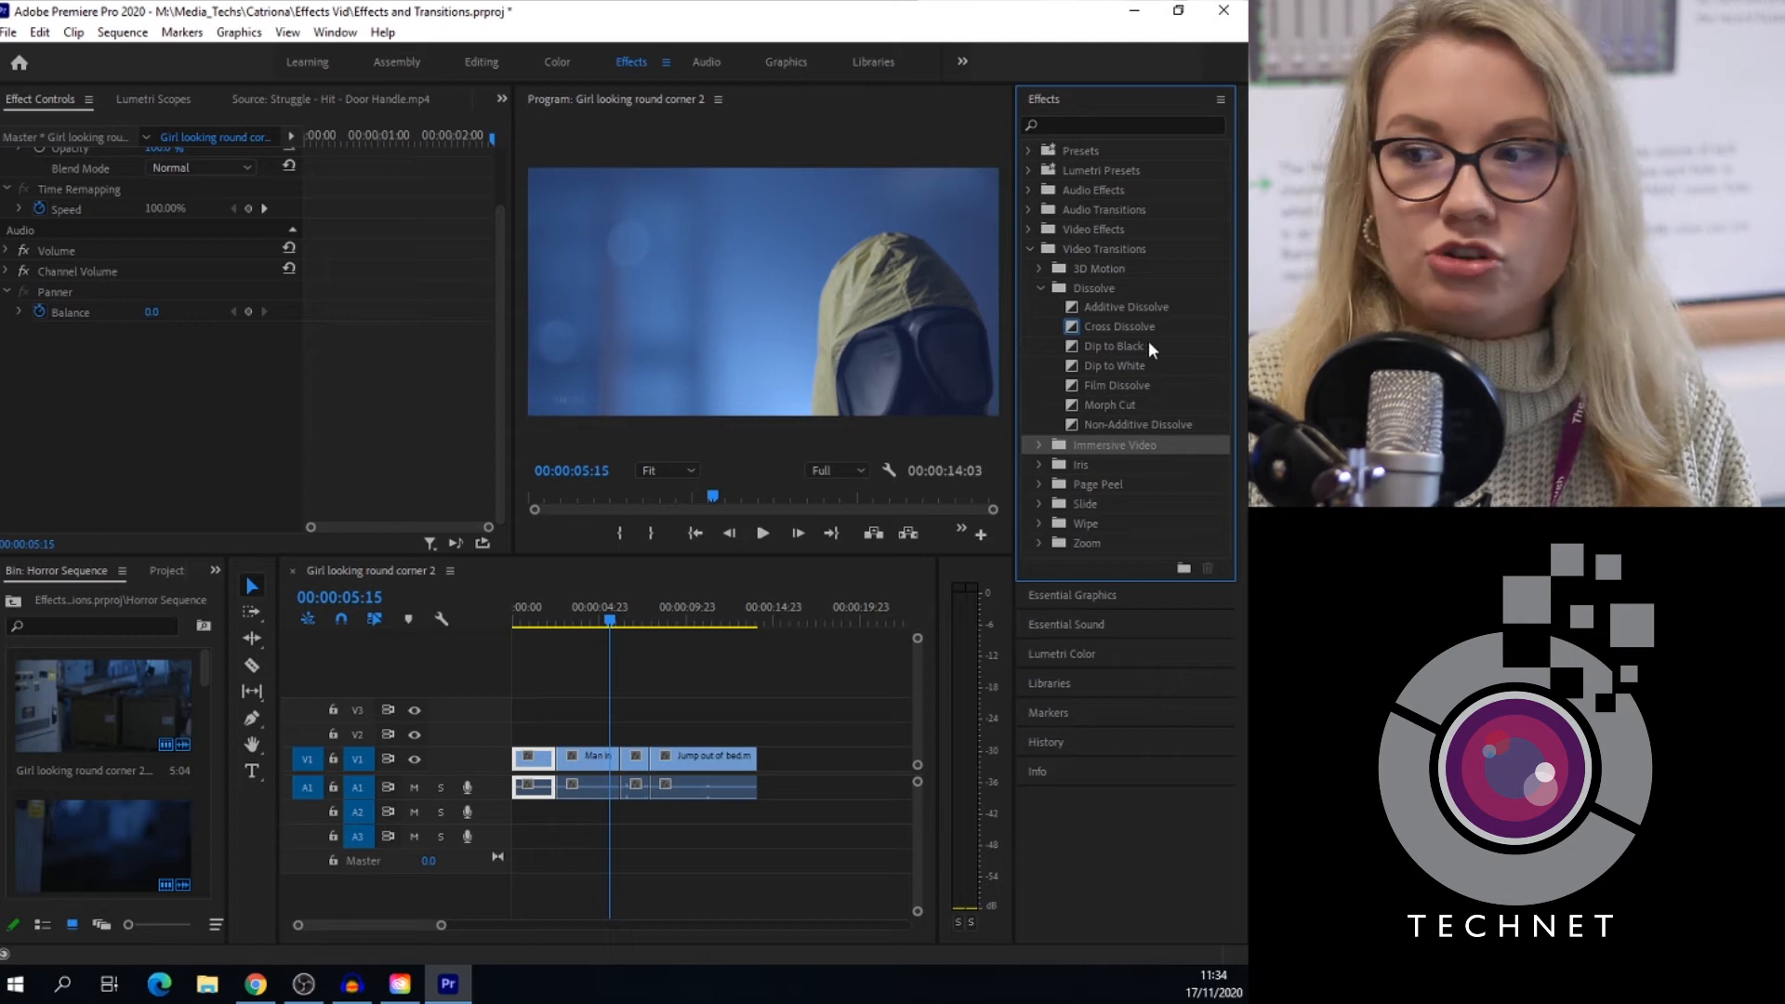
{"action": "left_click_drag", "start_coordinate": [1161, 321], "coordinate": [1157, 336]}
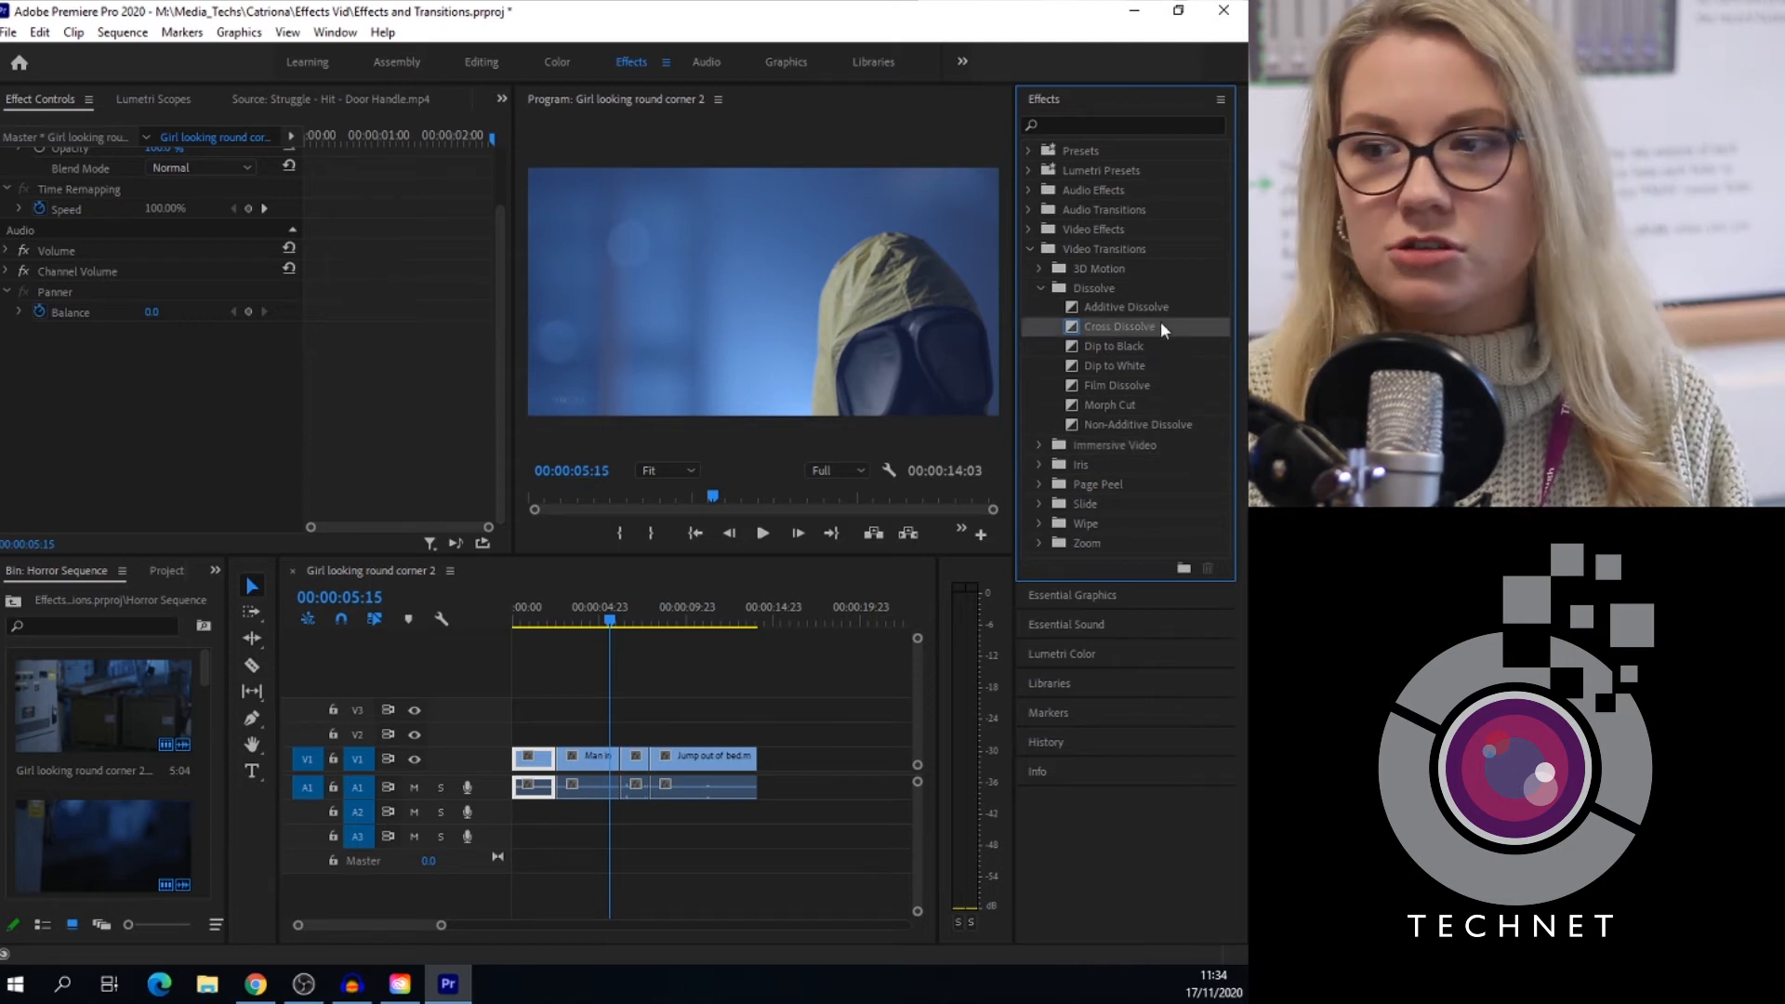
{"action": "left_click_drag", "start_coordinate": [1016, 500], "coordinate": [624, 761]}
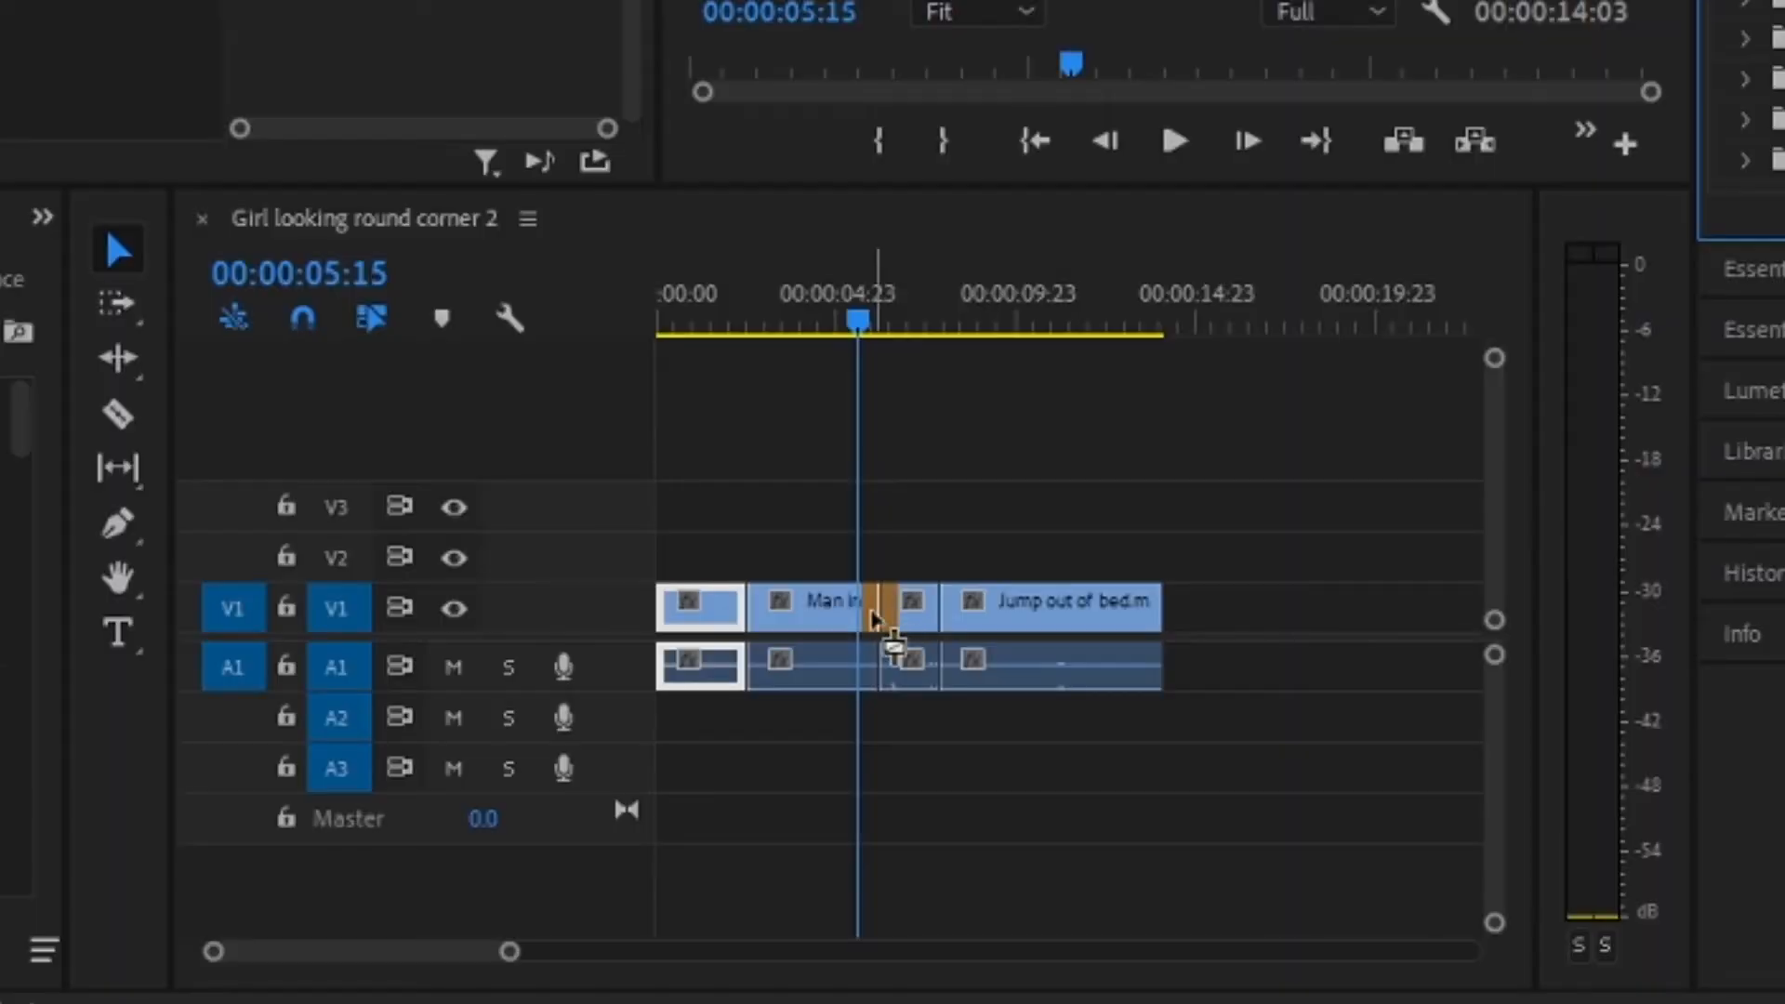
- Align the Cross Dissolve on V1 with the end of the second clip, ending at the cut, and play the transition
{"action": "mouse_move", "coordinate": [873, 615]}
{"action": "left_mouse_down"}
{"action": "mouse_move", "coordinate": [906, 605]}
{"action": "mouse_move", "coordinate": [885, 609]}
{"action": "mouse_move", "coordinate": [913, 624]}
{"action": "mouse_move", "coordinate": [865, 603]}
{"action": "left_mouse_up"}
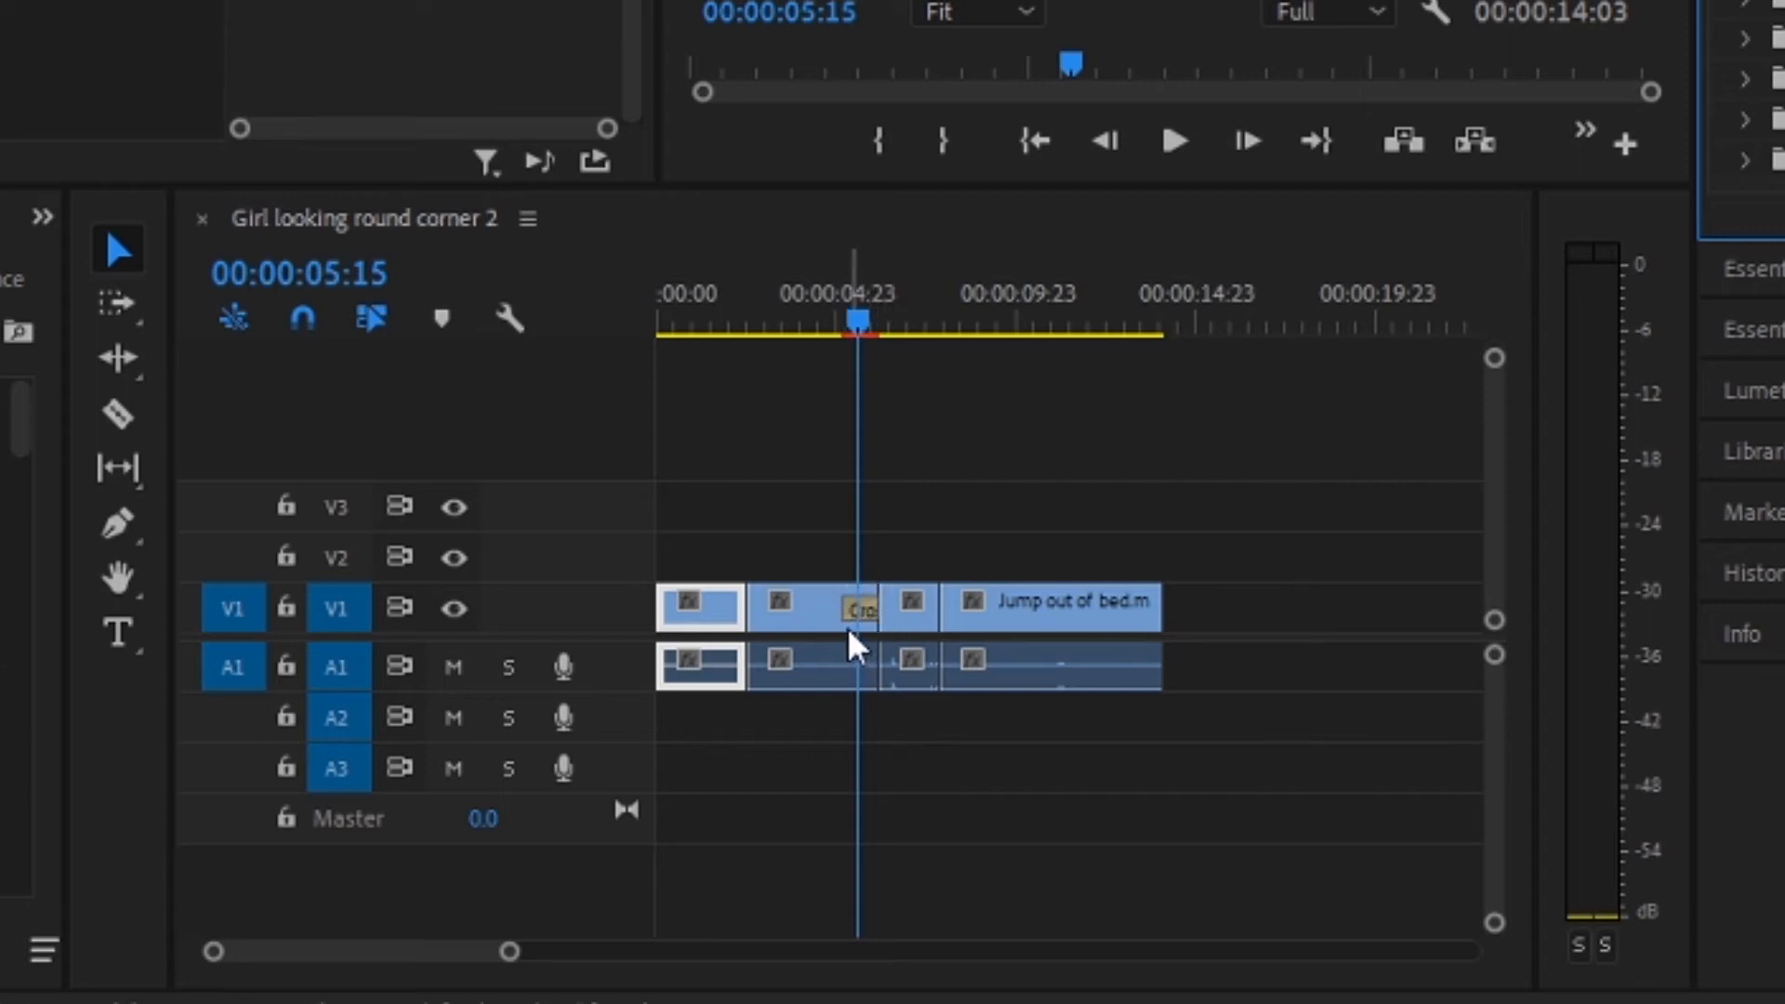
{"action": "scroll", "coordinate": [848, 629], "scroll_direction": "up", "scroll_amount": 7}
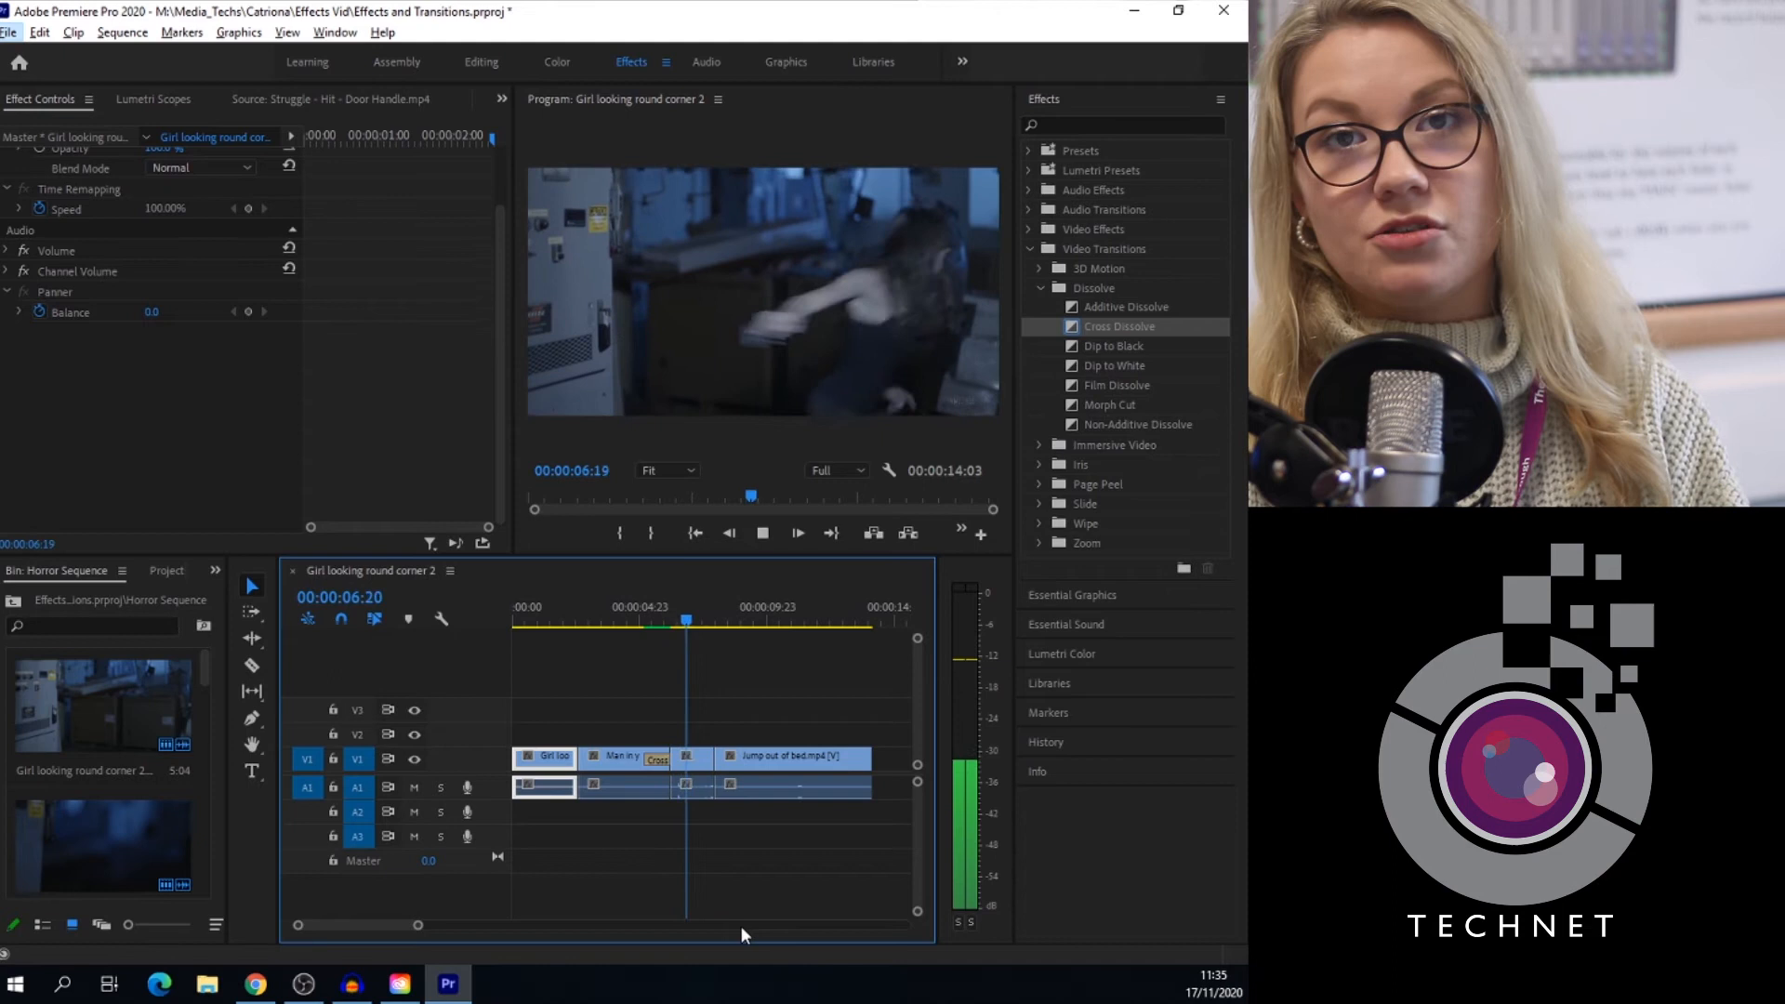
- Apply a Dip to Black transition to the end of the last clip on V1 and play it back from around 00:00:12:18
{"action": "left_click", "coordinate": [1151, 367]}
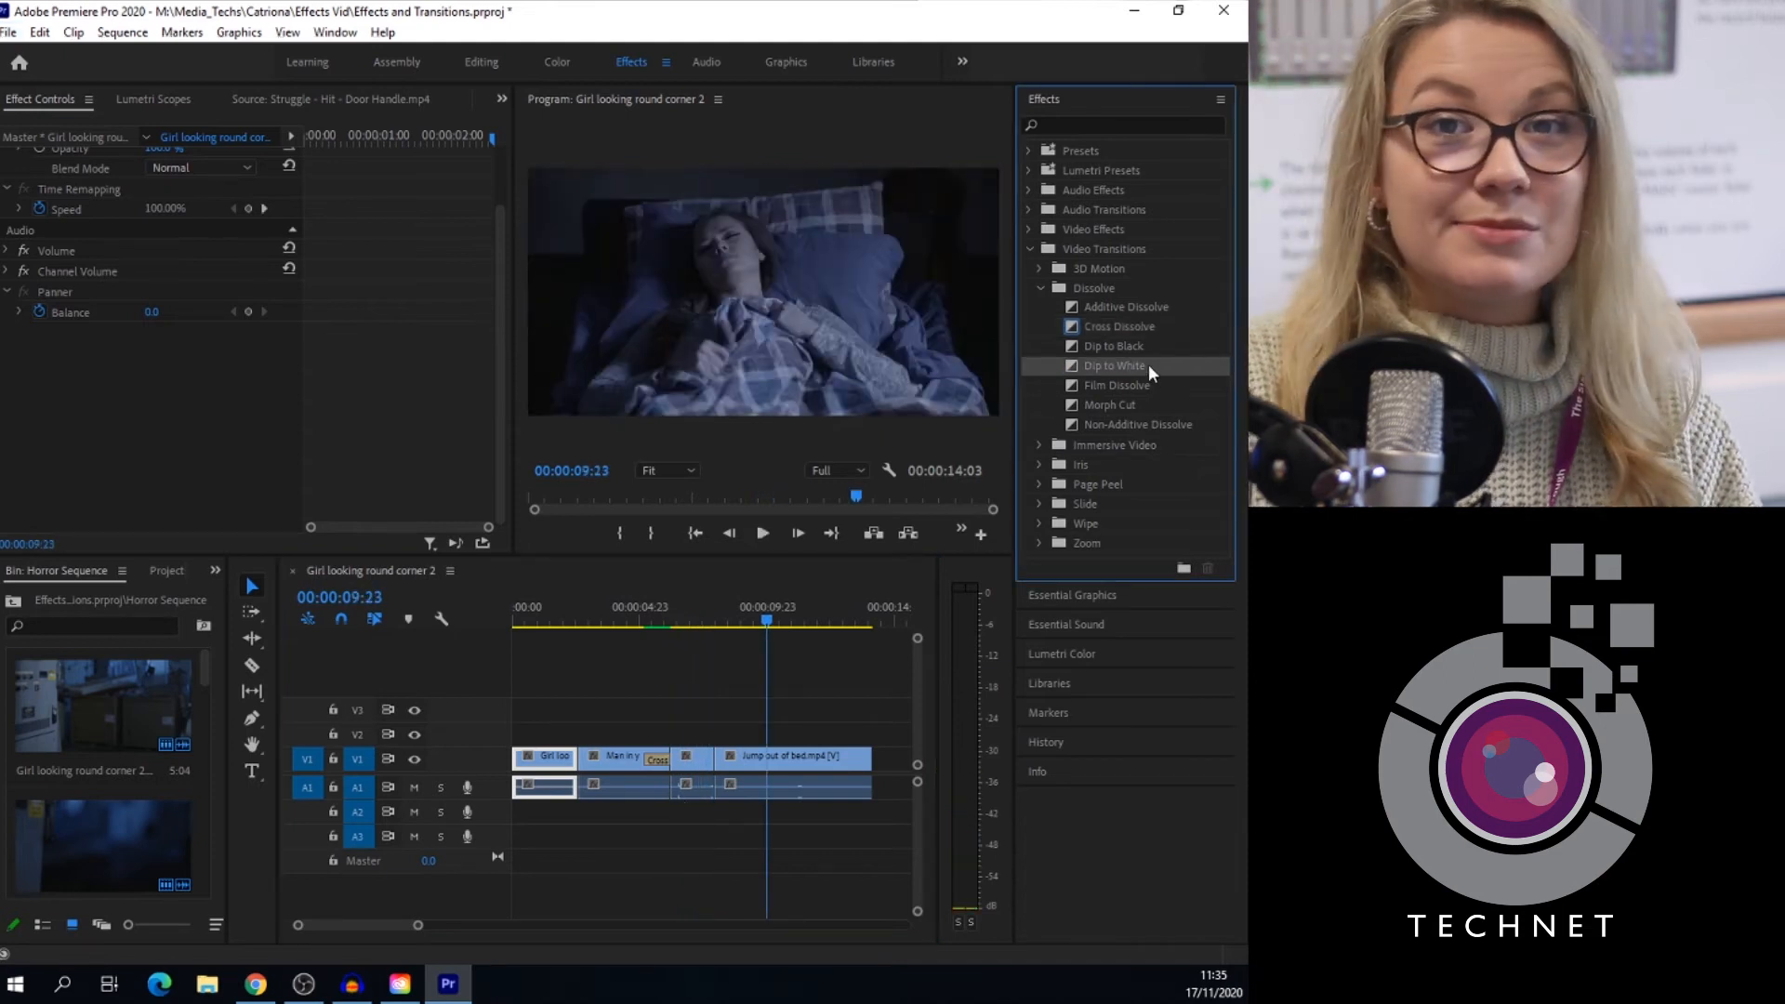
{"action": "left_click_drag", "start_coordinate": [1147, 344], "coordinate": [869, 760]}
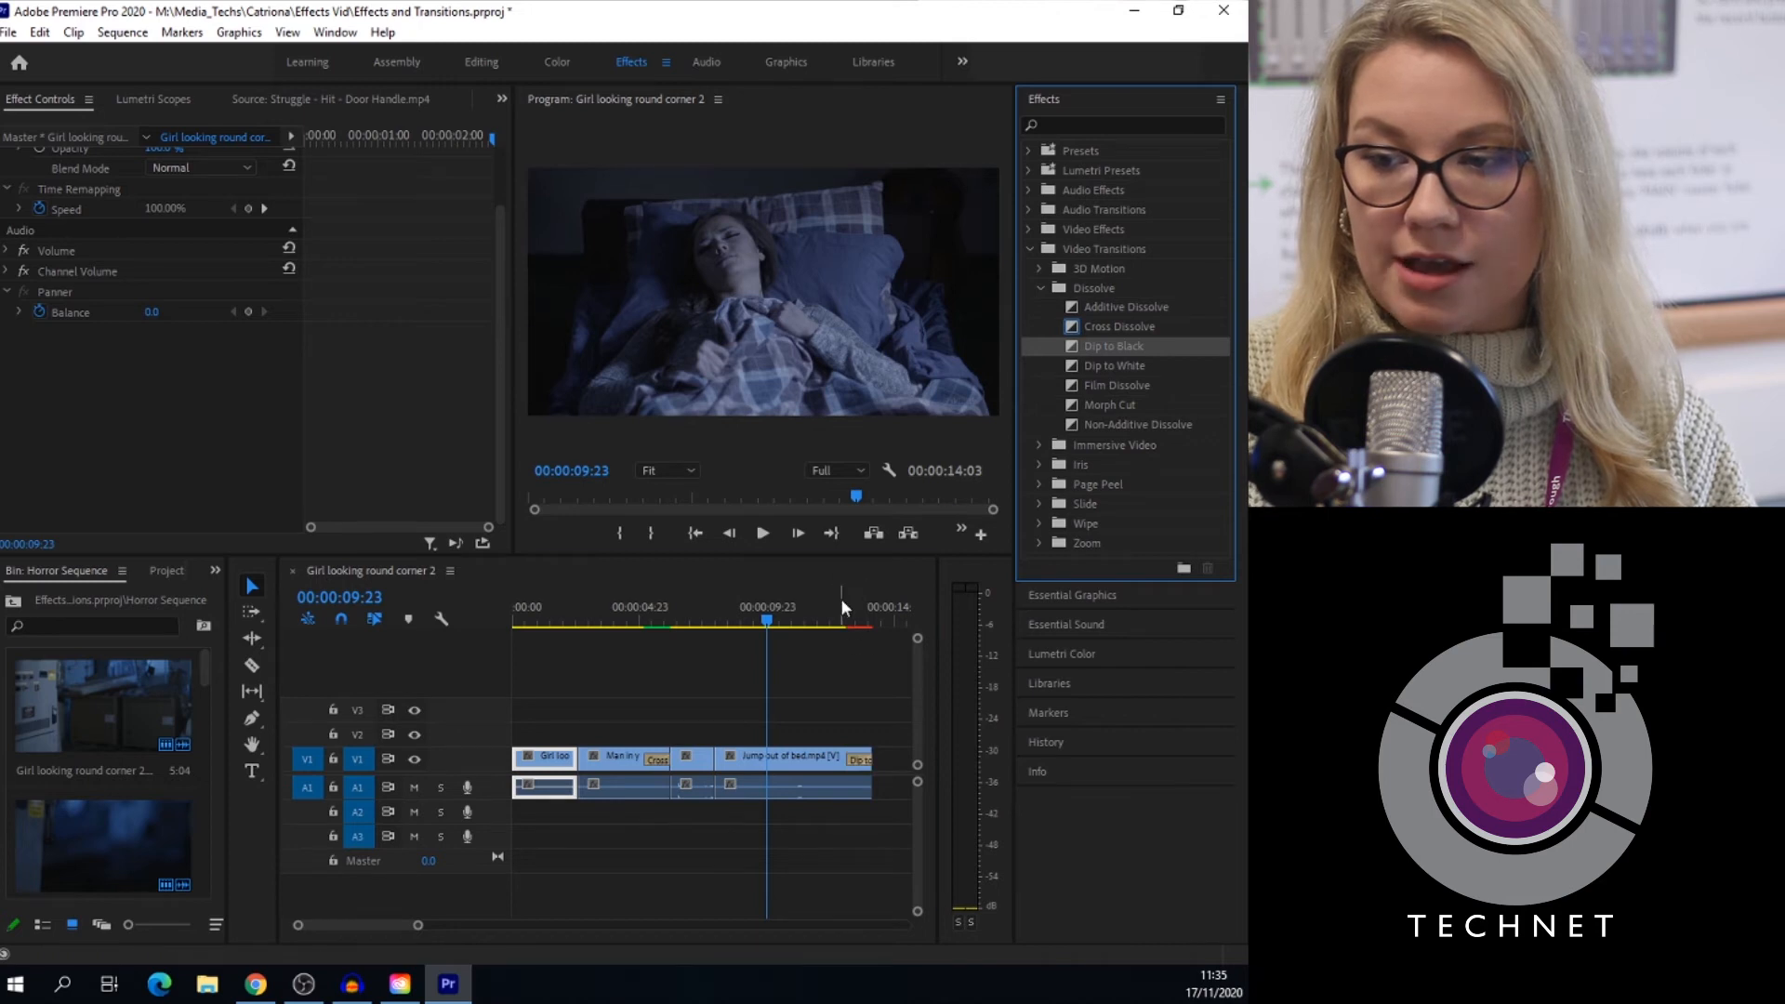
{"action": "left_click", "coordinate": [841, 599]}
{"action": "key", "text": "space"}
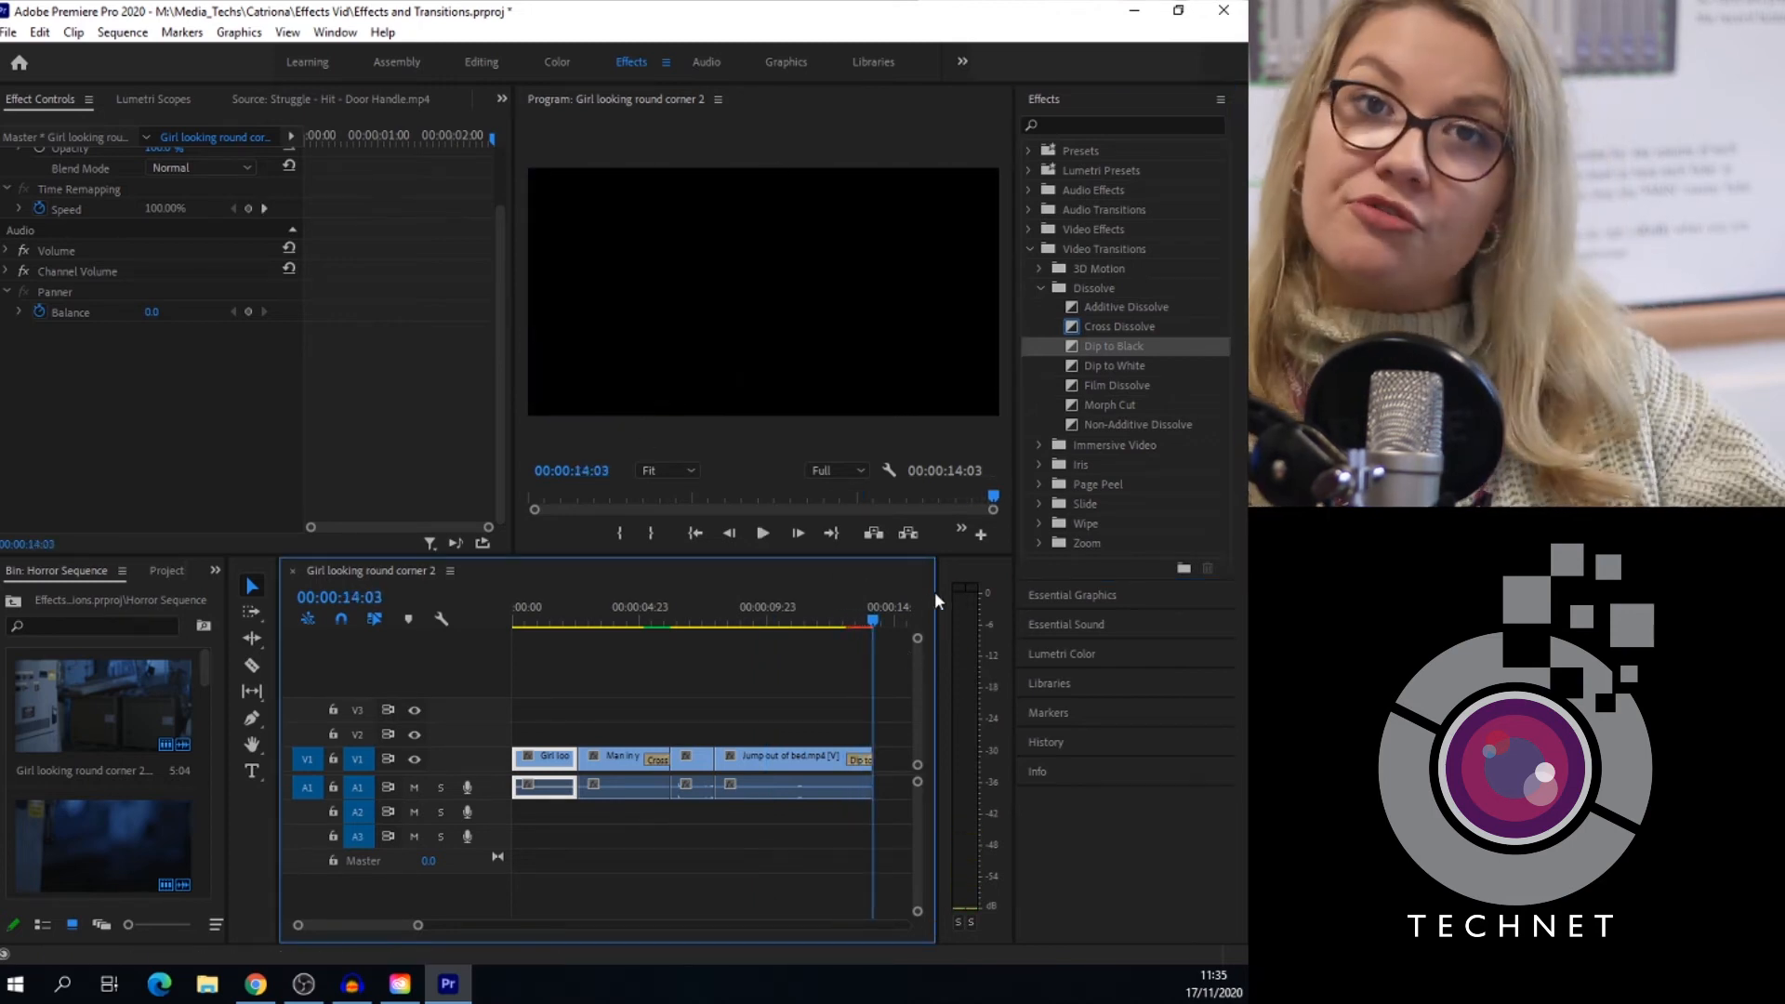
{"action": "left_click", "coordinate": [1160, 366]}
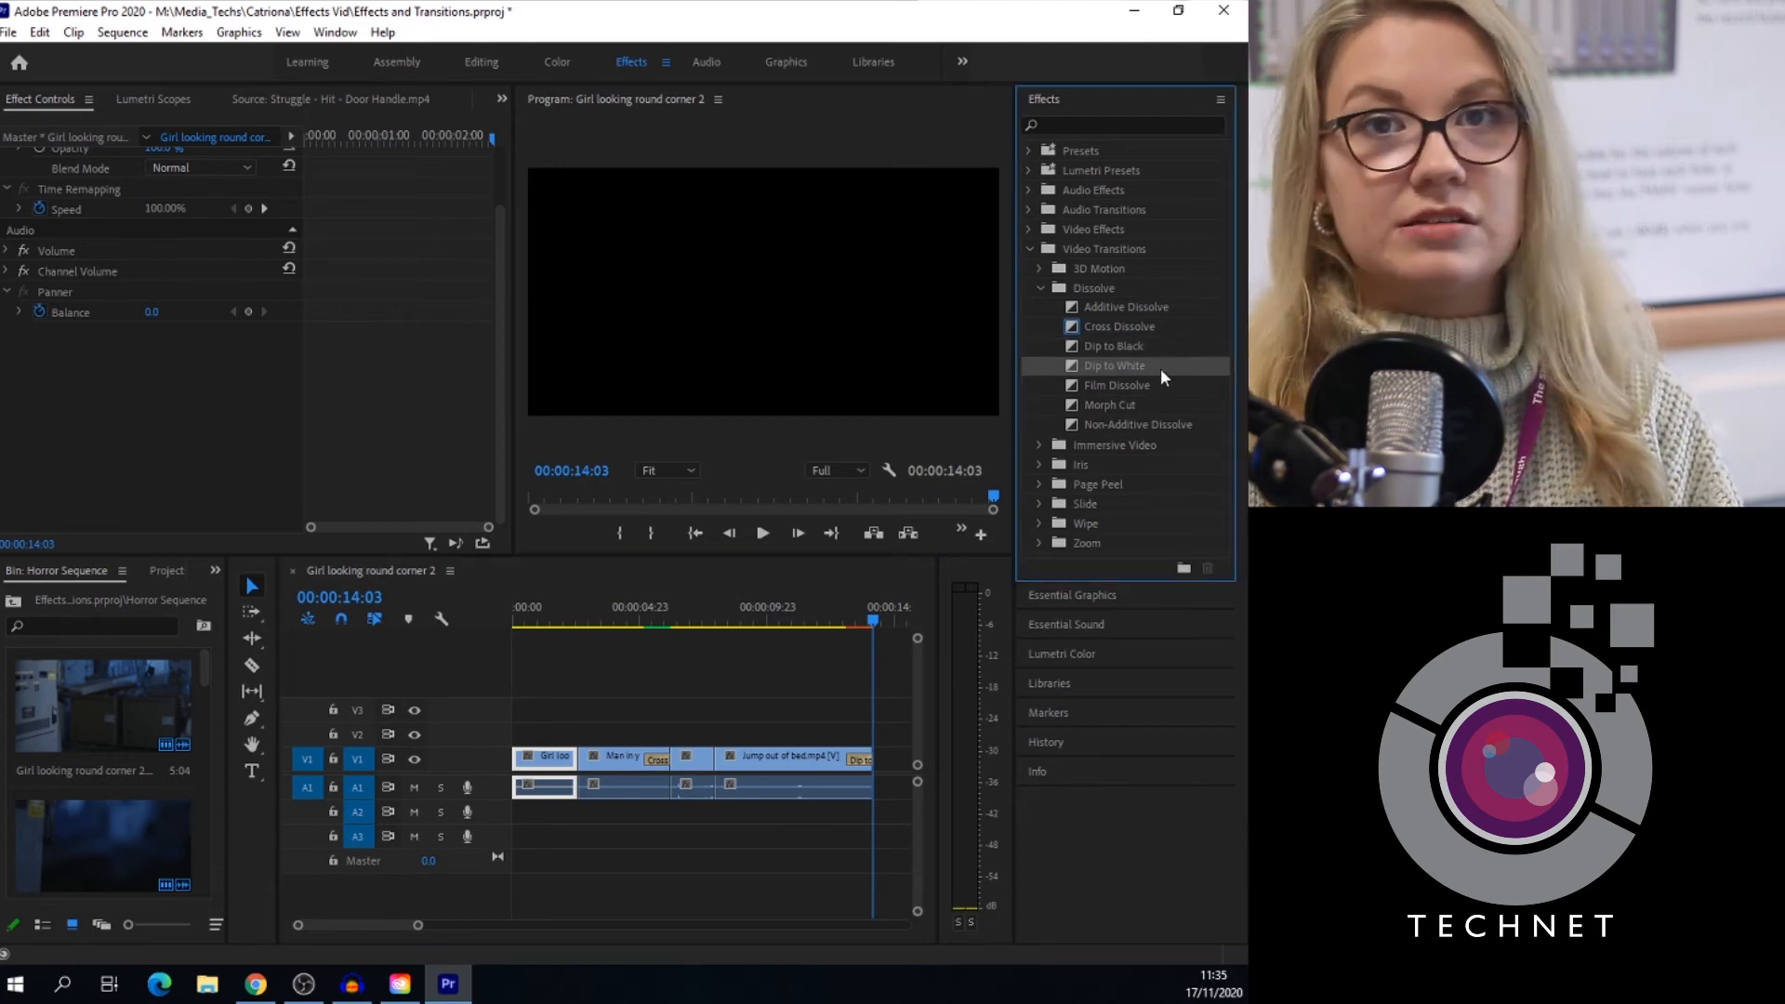
{"action": "left_click", "coordinate": [840, 604]}
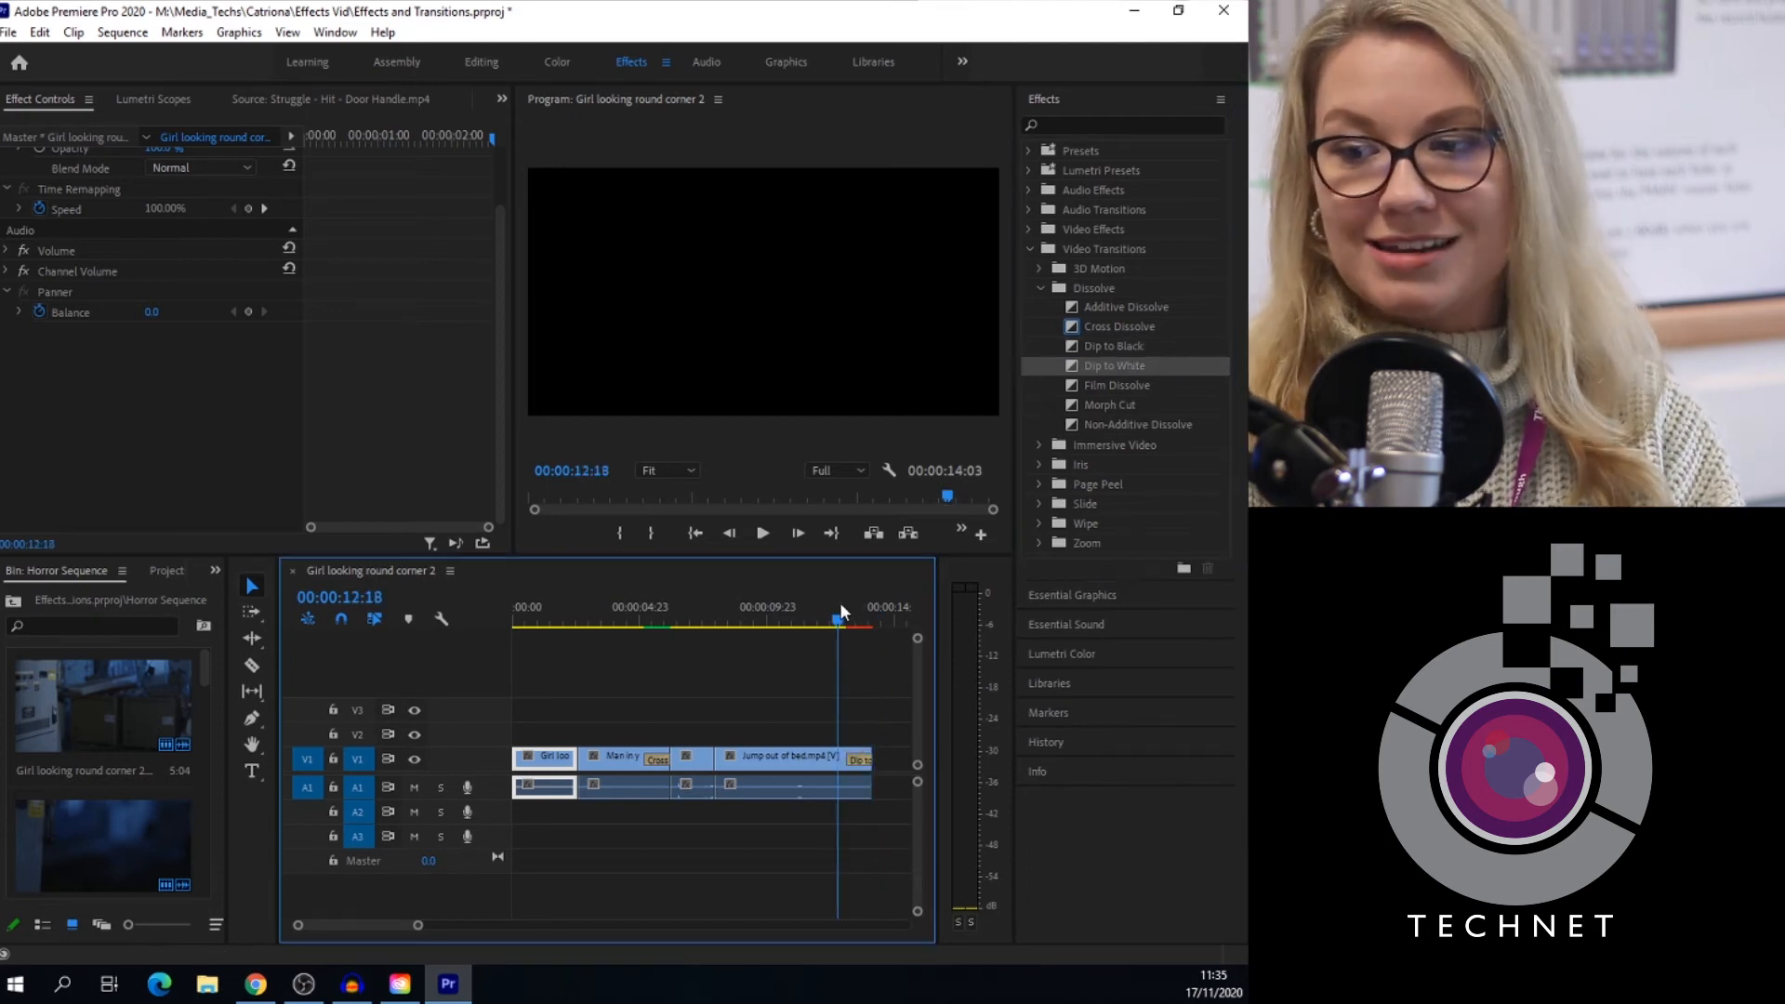
{"action": "key", "text": "space"}
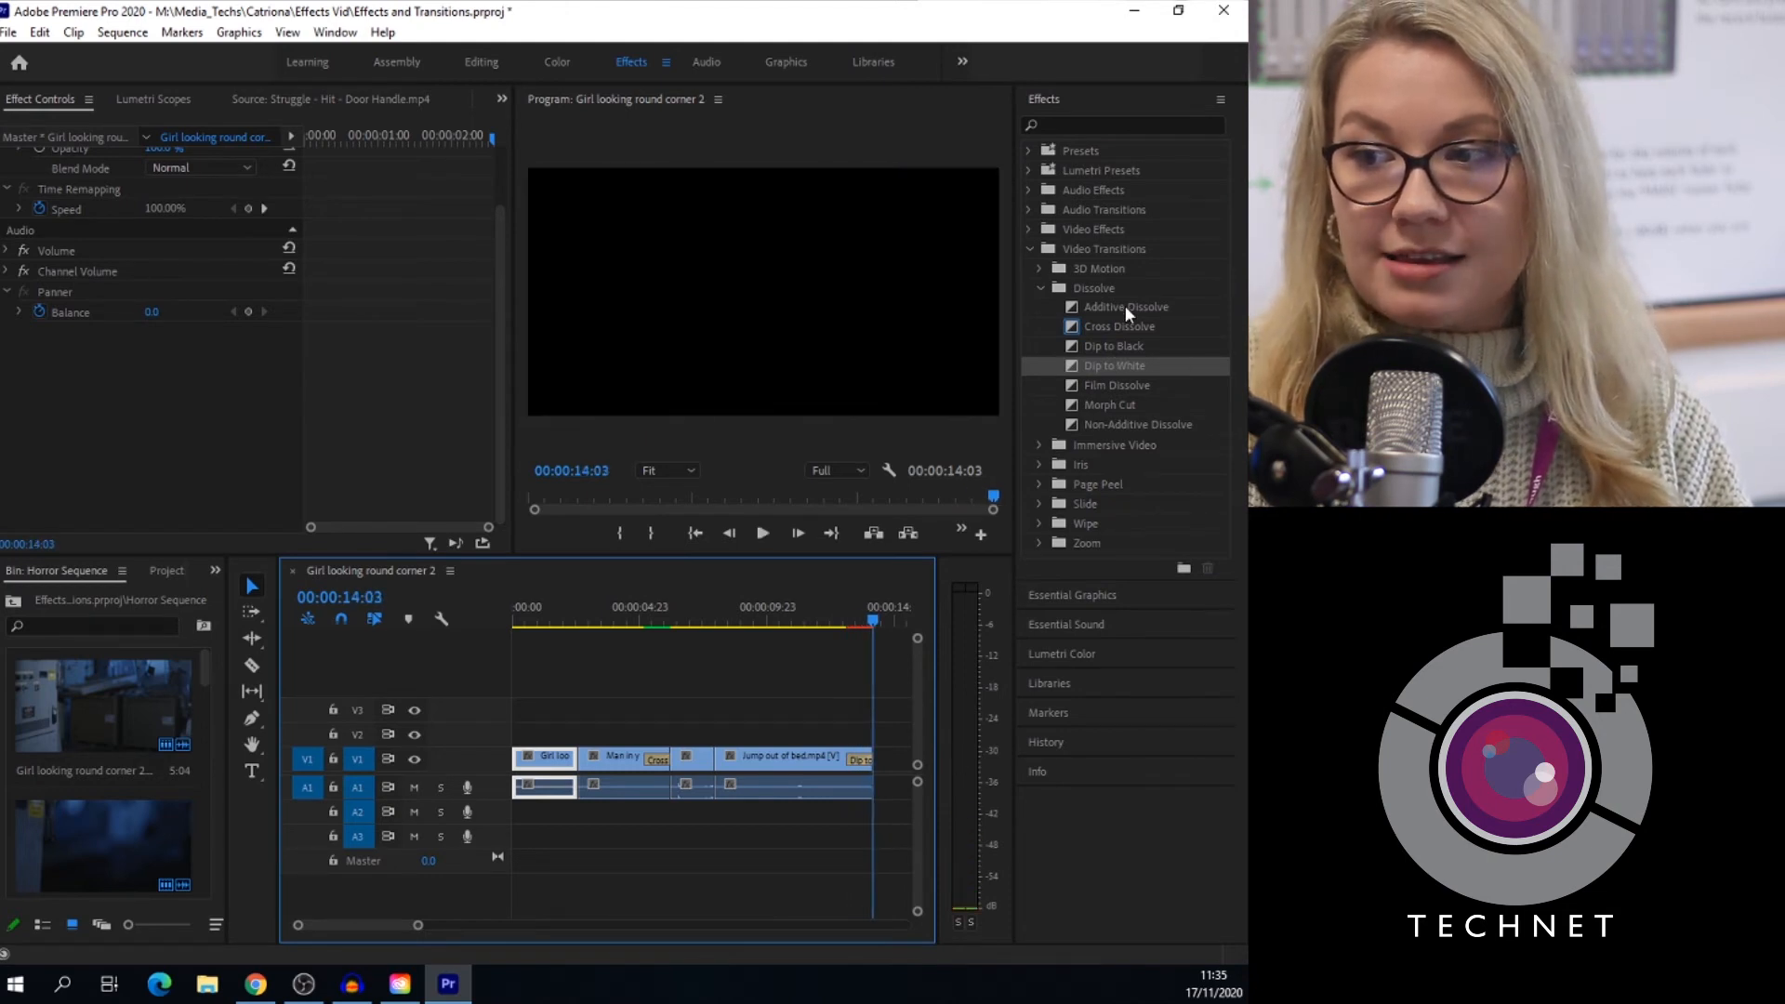
- Replace the transition at the end of the last clip with Additive Dissolve and play it back
{"action": "left_click_drag", "start_coordinate": [1125, 306], "coordinate": [1121, 325]}
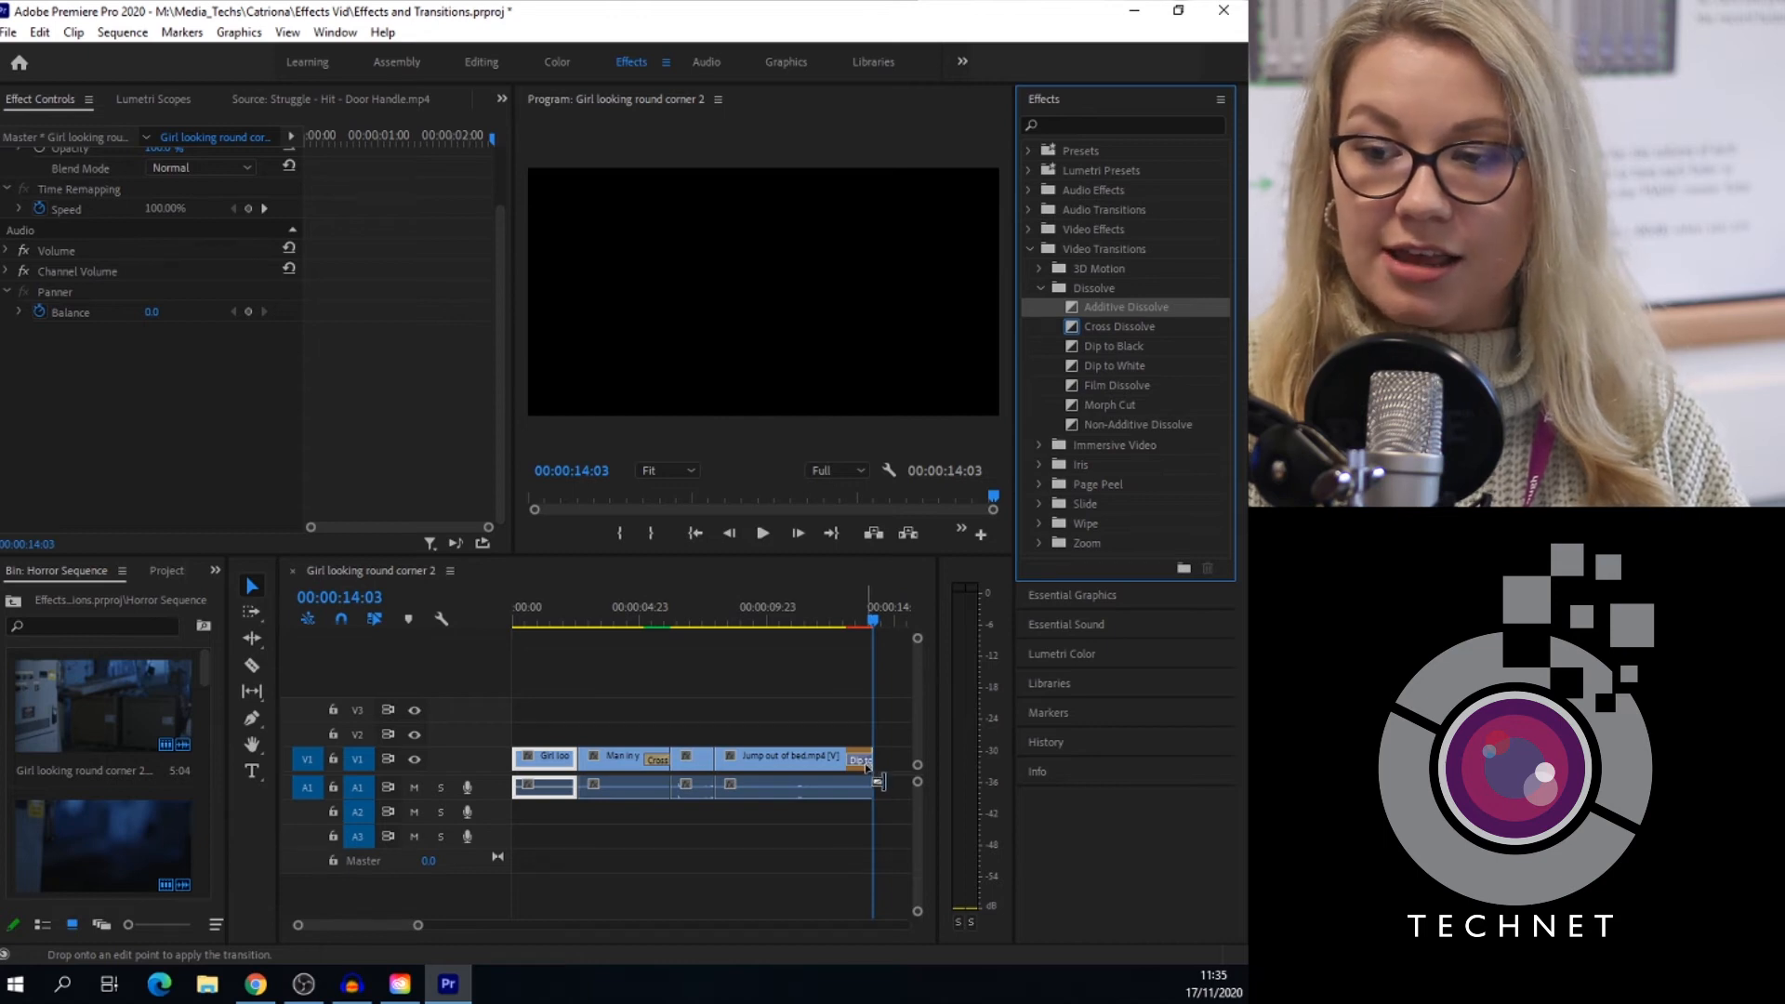
{"action": "left_click_drag", "start_coordinate": [865, 768], "coordinate": [865, 768]}
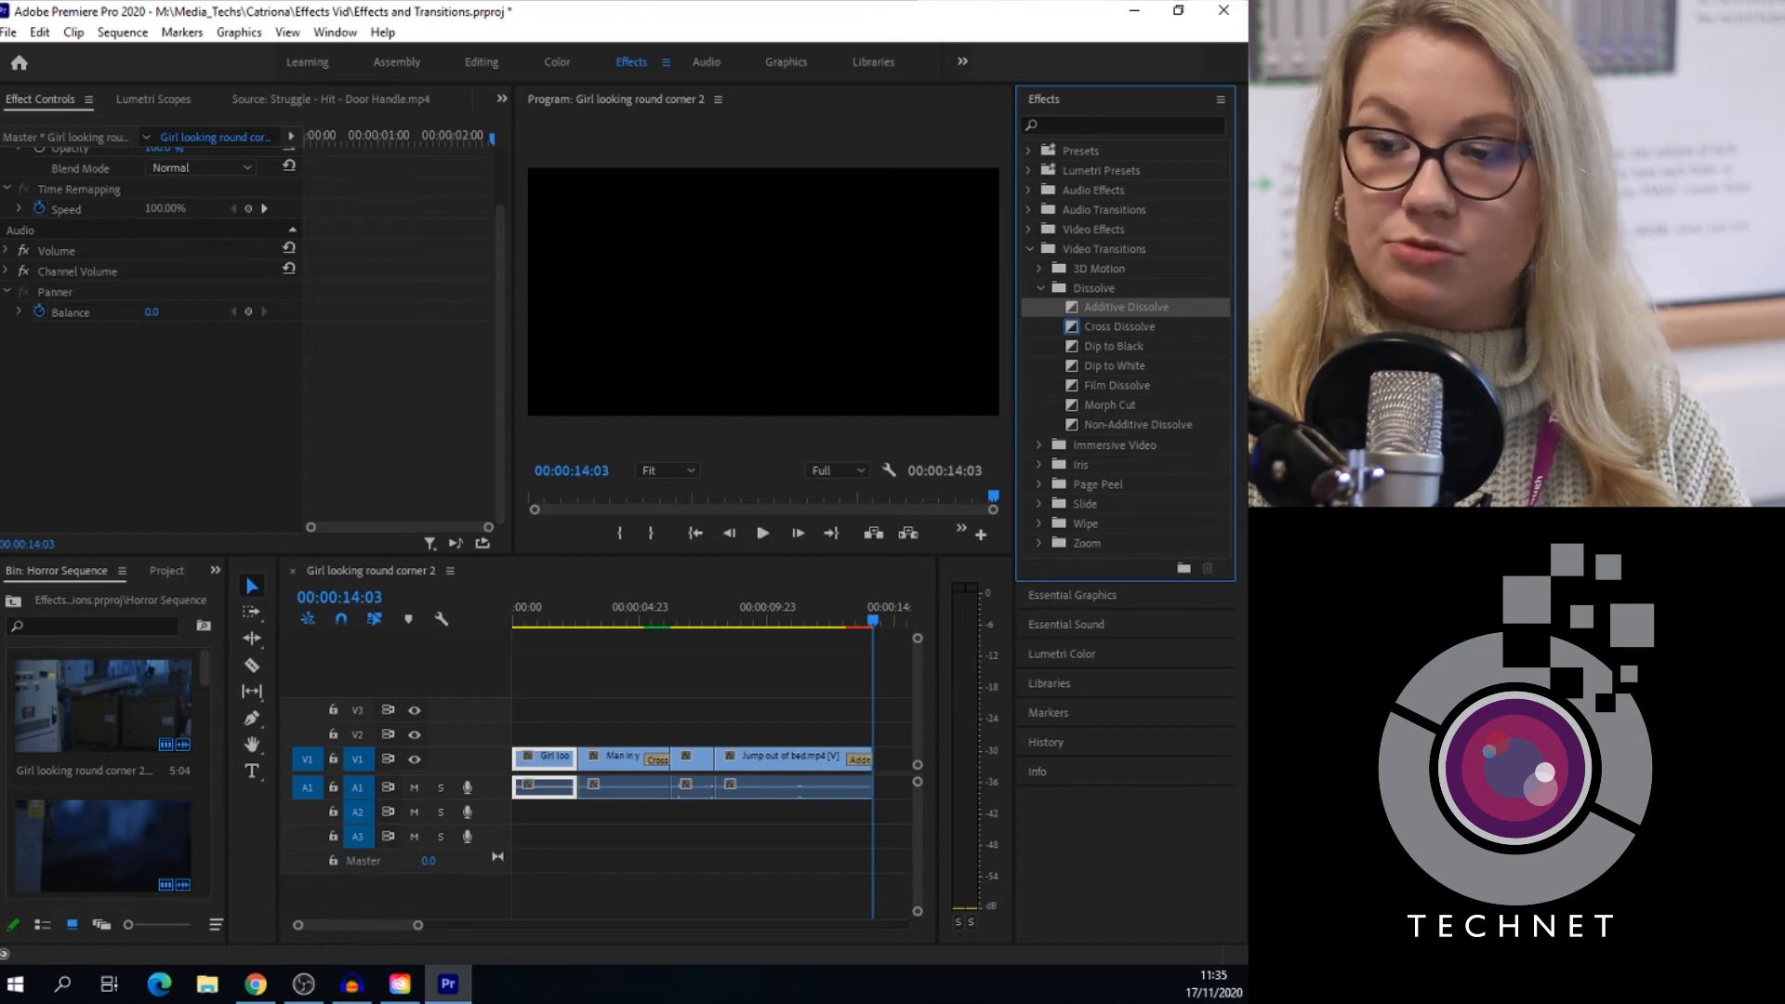
{"action": "left_click", "coordinate": [845, 615]}
{"action": "key", "text": "space"}
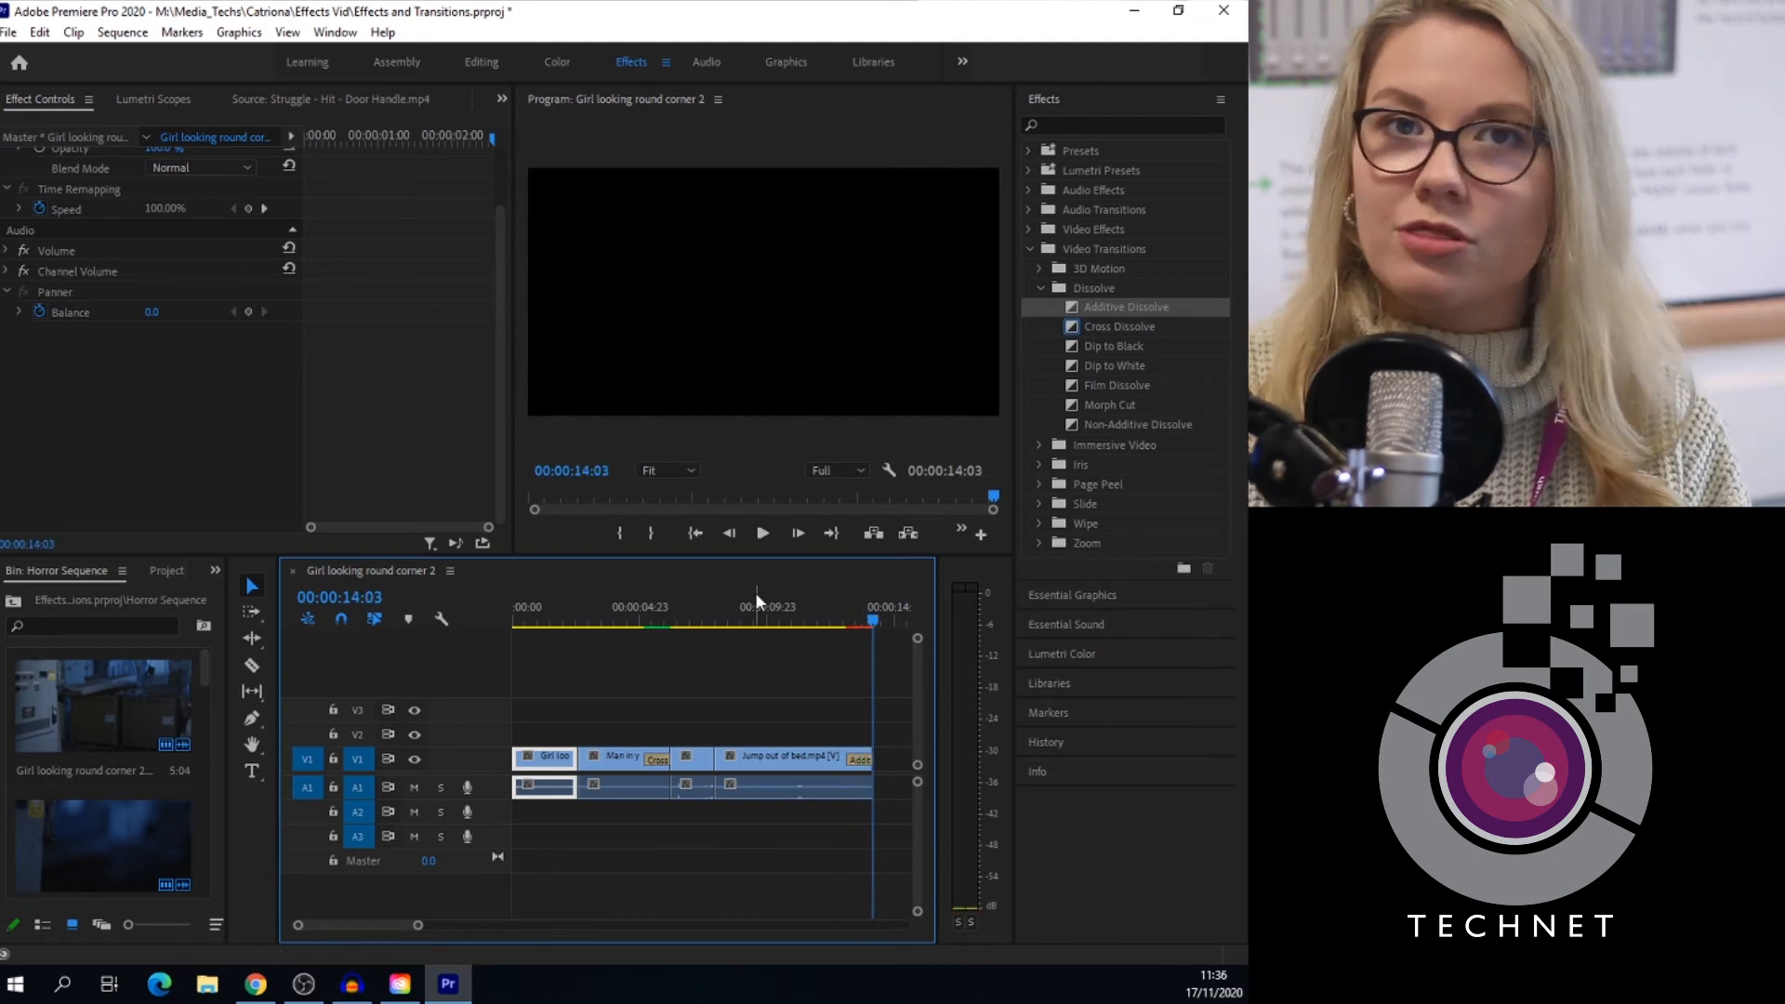
- Collapse the Dissolve category and look through the 3D Motion and Slide video transitions
{"action": "left_click", "coordinate": [1046, 288]}
{"action": "left_click", "coordinate": [1040, 271]}
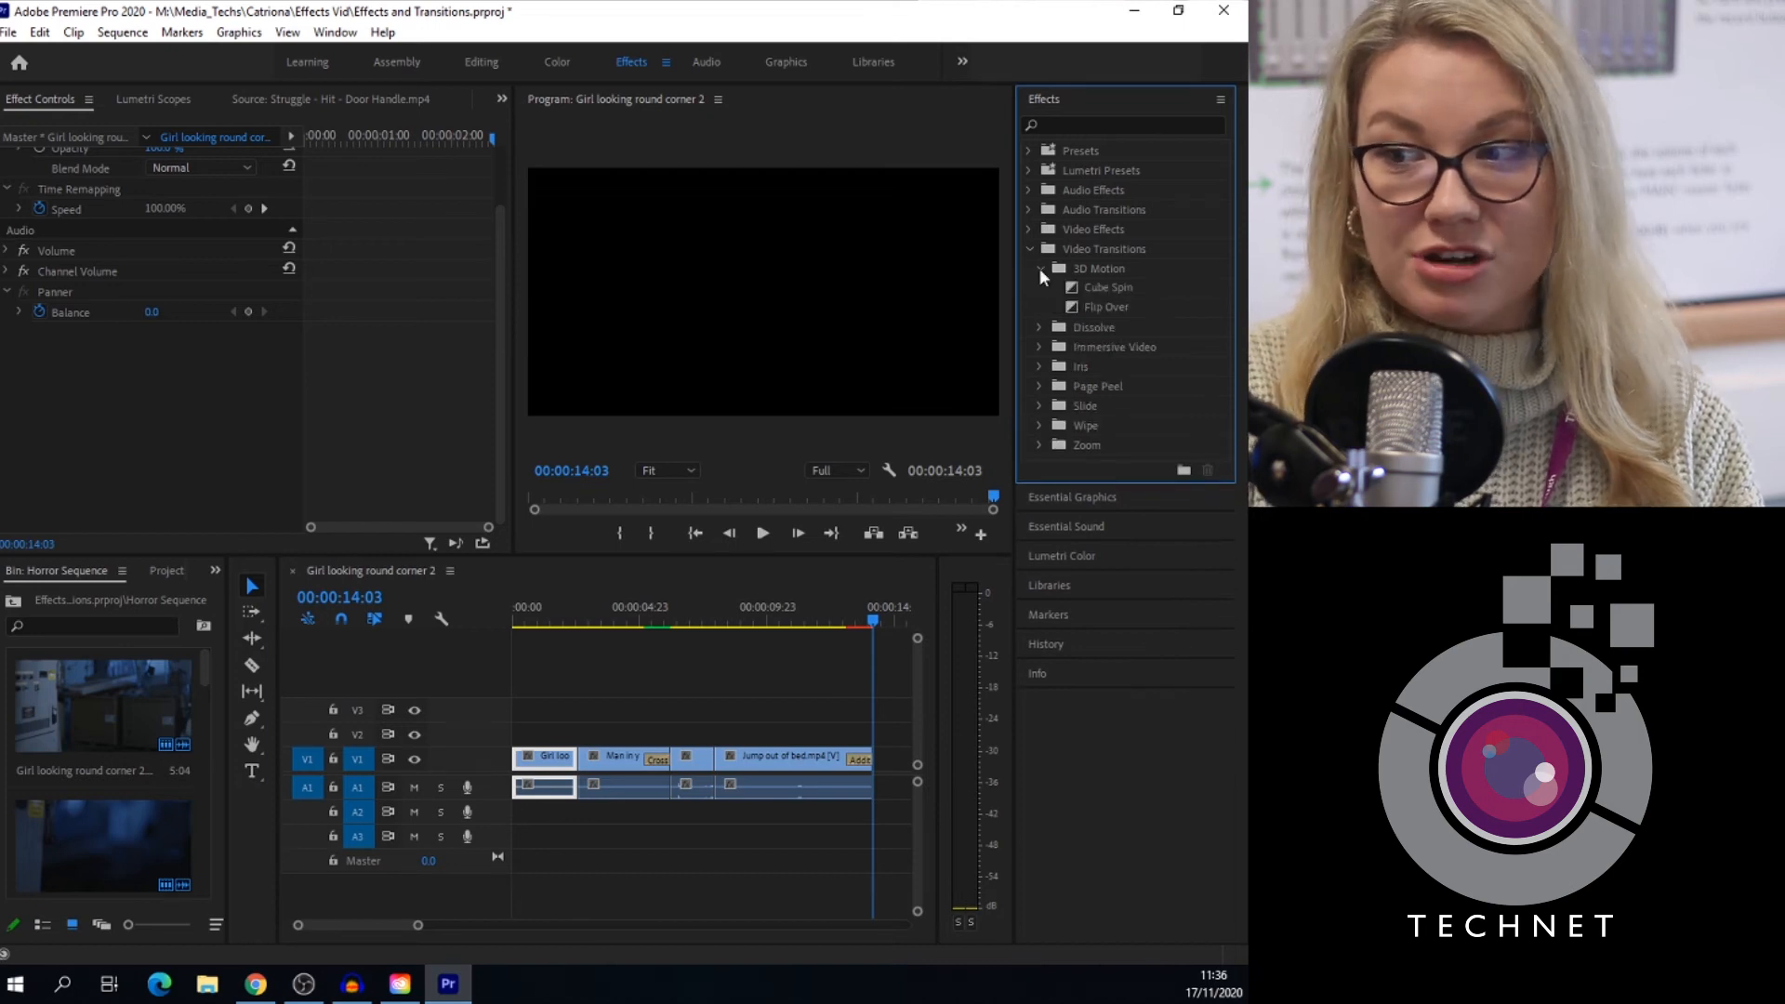
{"action": "left_click", "coordinate": [1040, 268]}
{"action": "left_click", "coordinate": [1039, 365]}
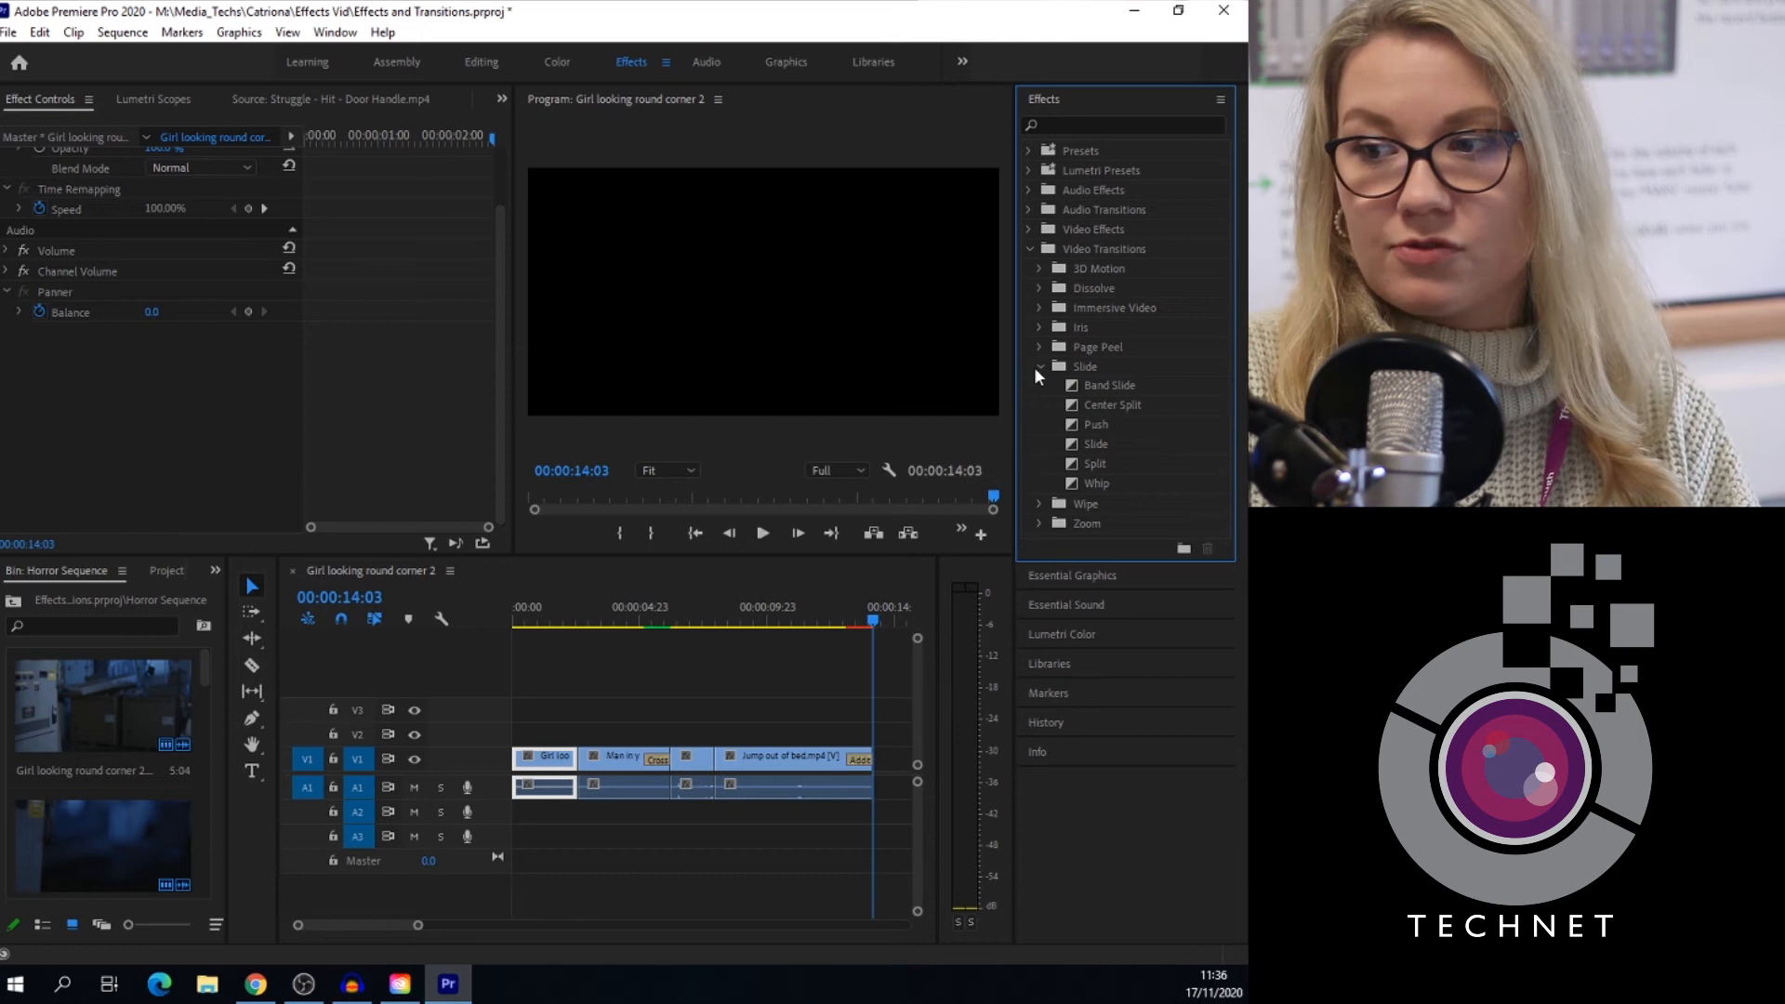
{"action": "left_click", "coordinate": [1038, 366]}
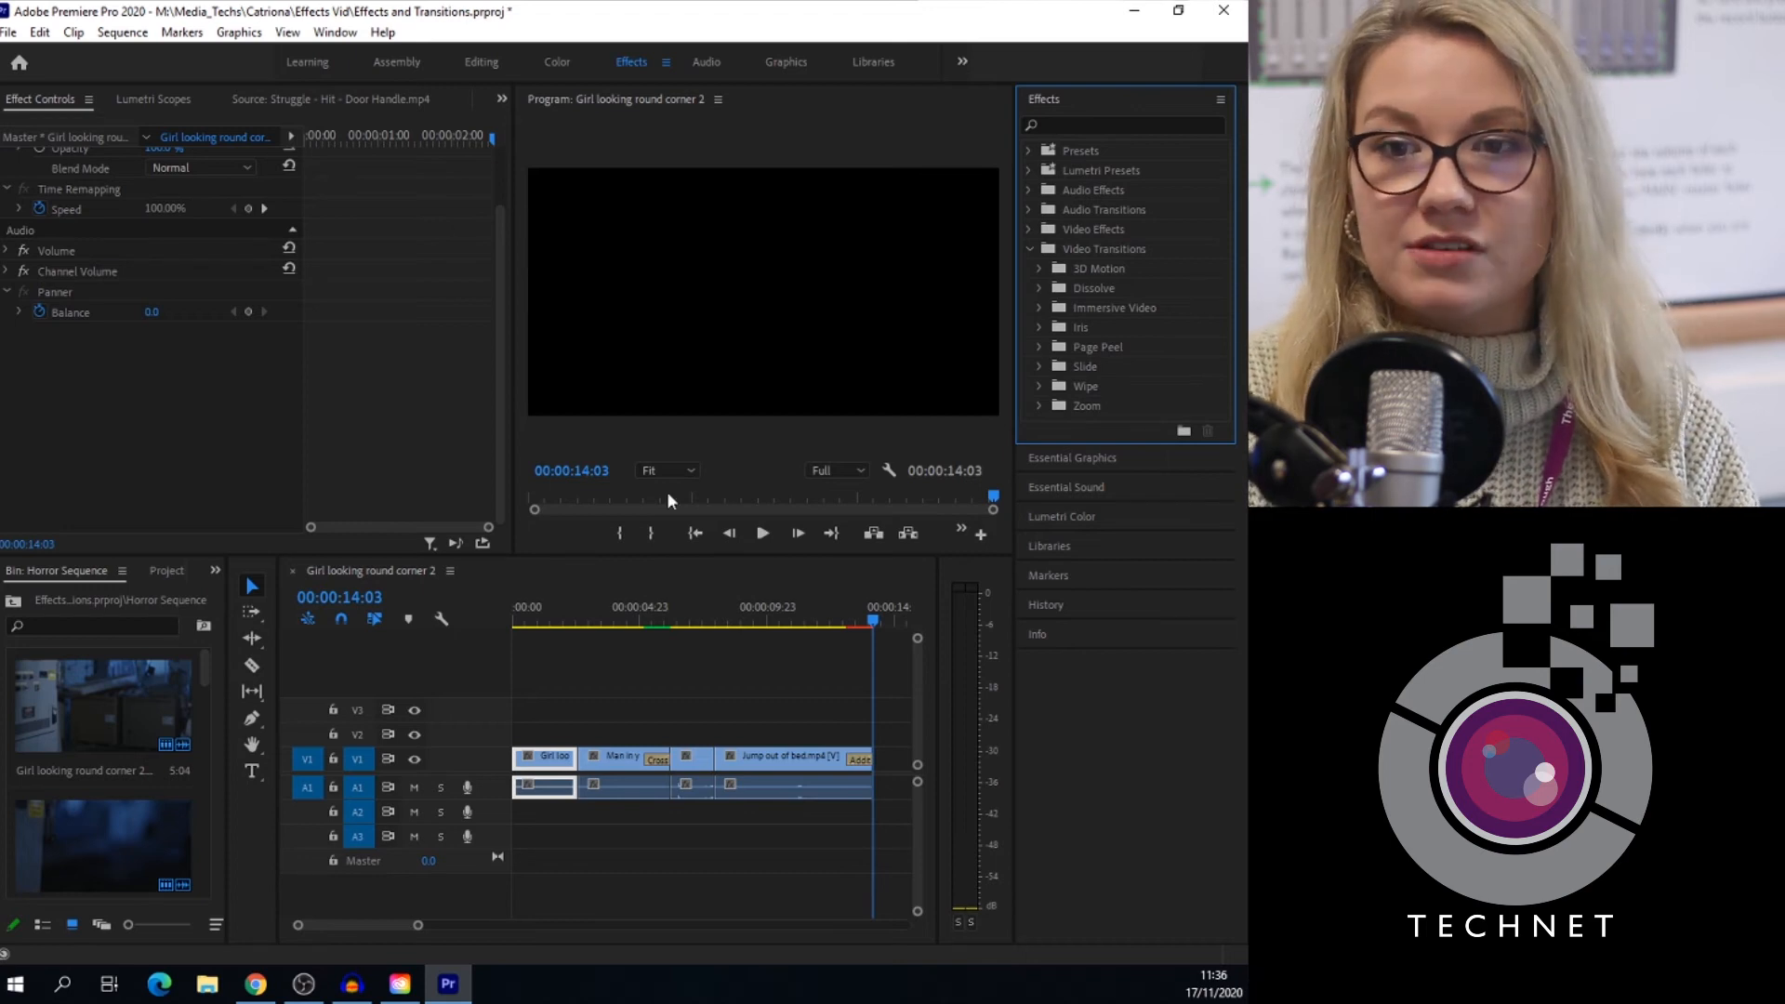
- Extend the Cross Dissolve between the second and third clips across the cut, with a duration of about 00:00:01:21
{"action": "left_click", "coordinate": [651, 620]}
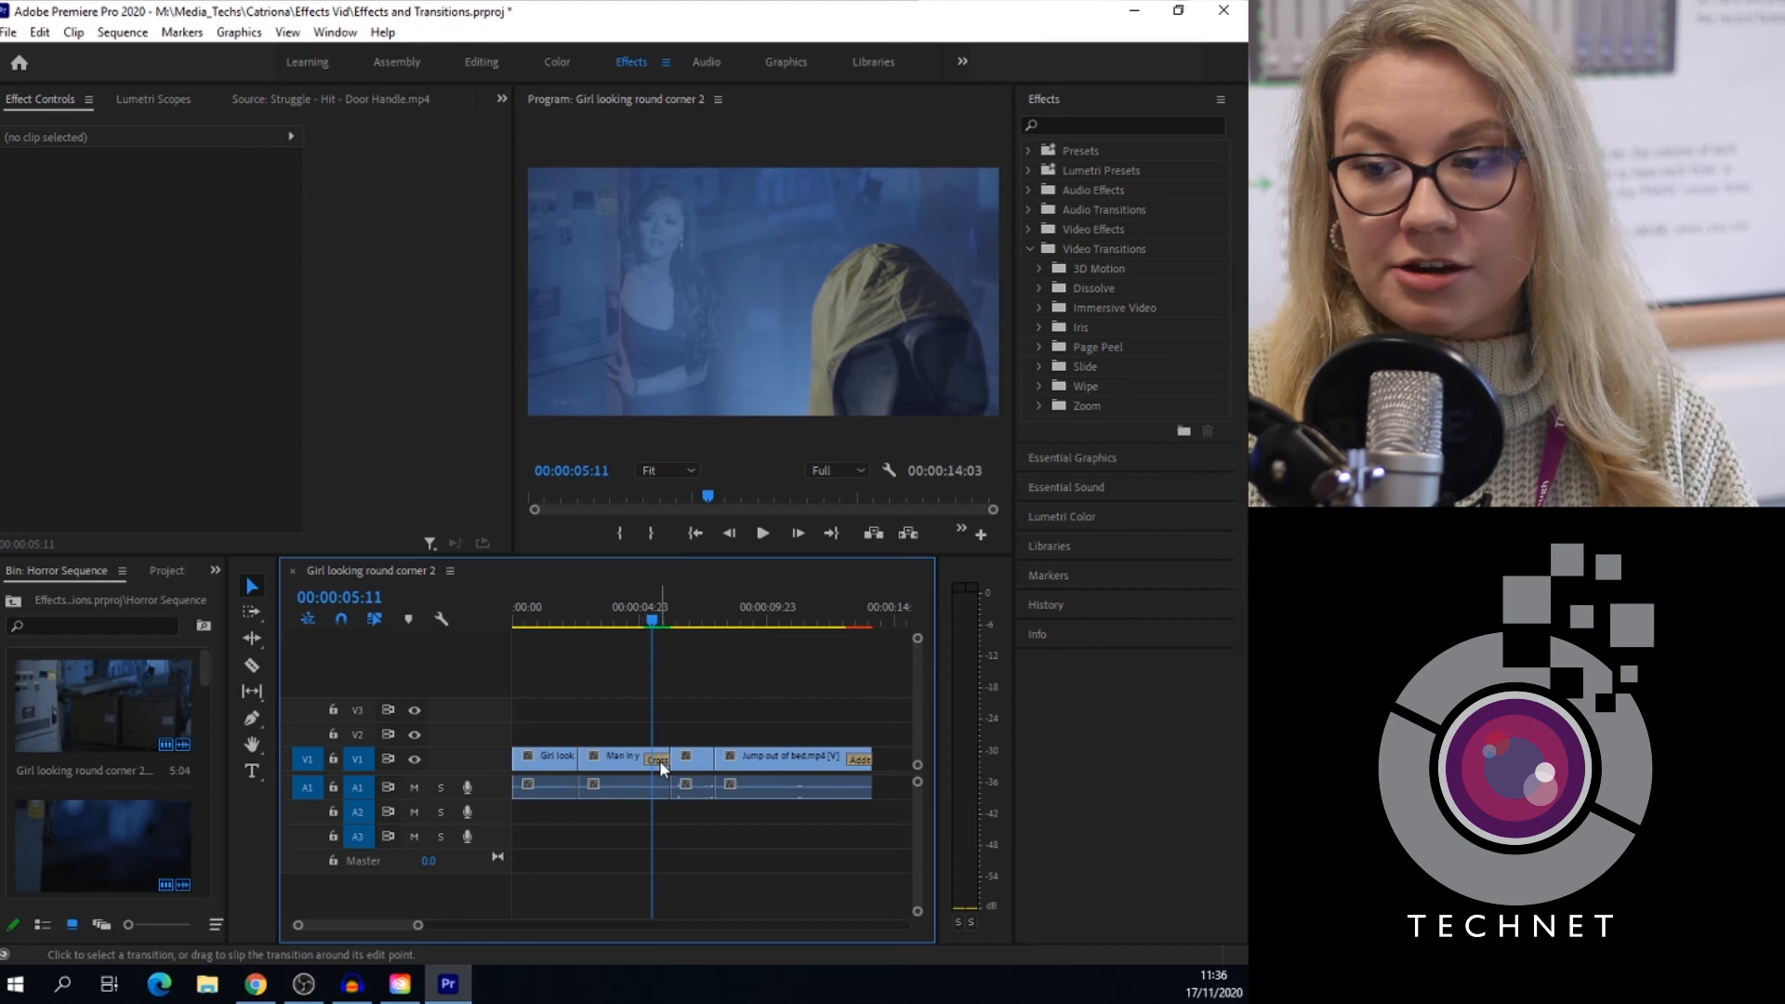
{"action": "left_click", "coordinate": [659, 761]}
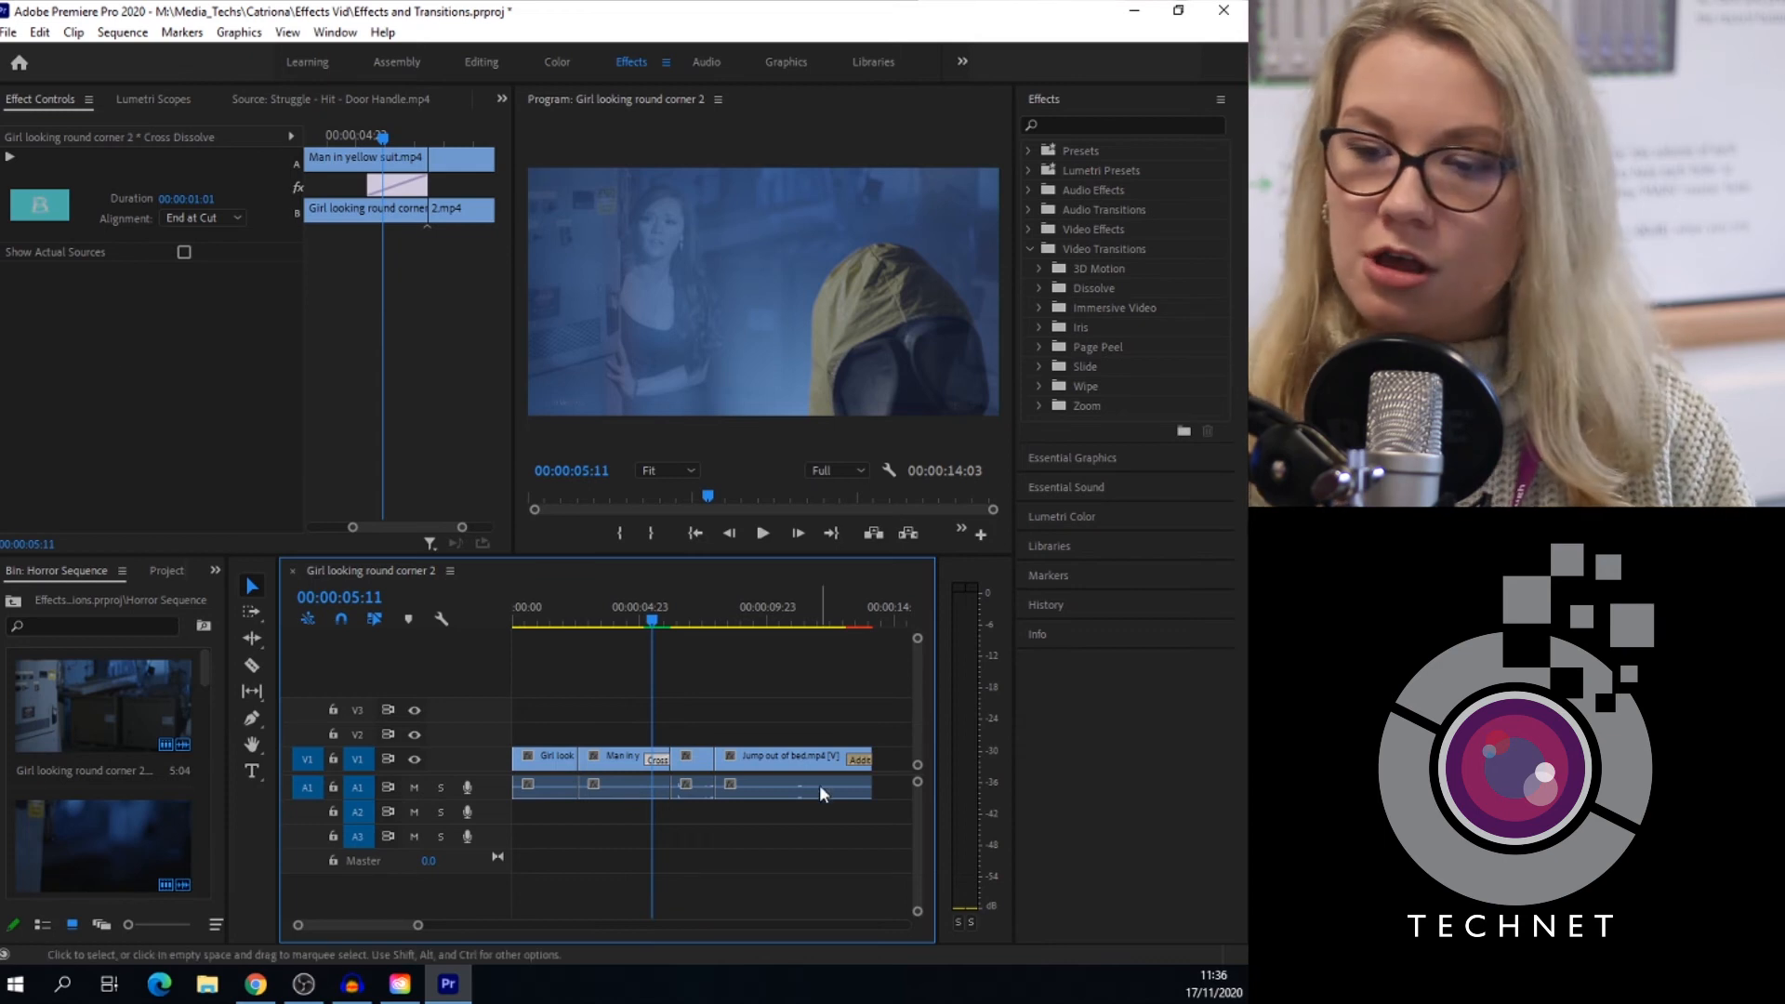
{"action": "scroll", "coordinate": [677, 784], "scroll_direction": "up", "scroll_amount": 5}
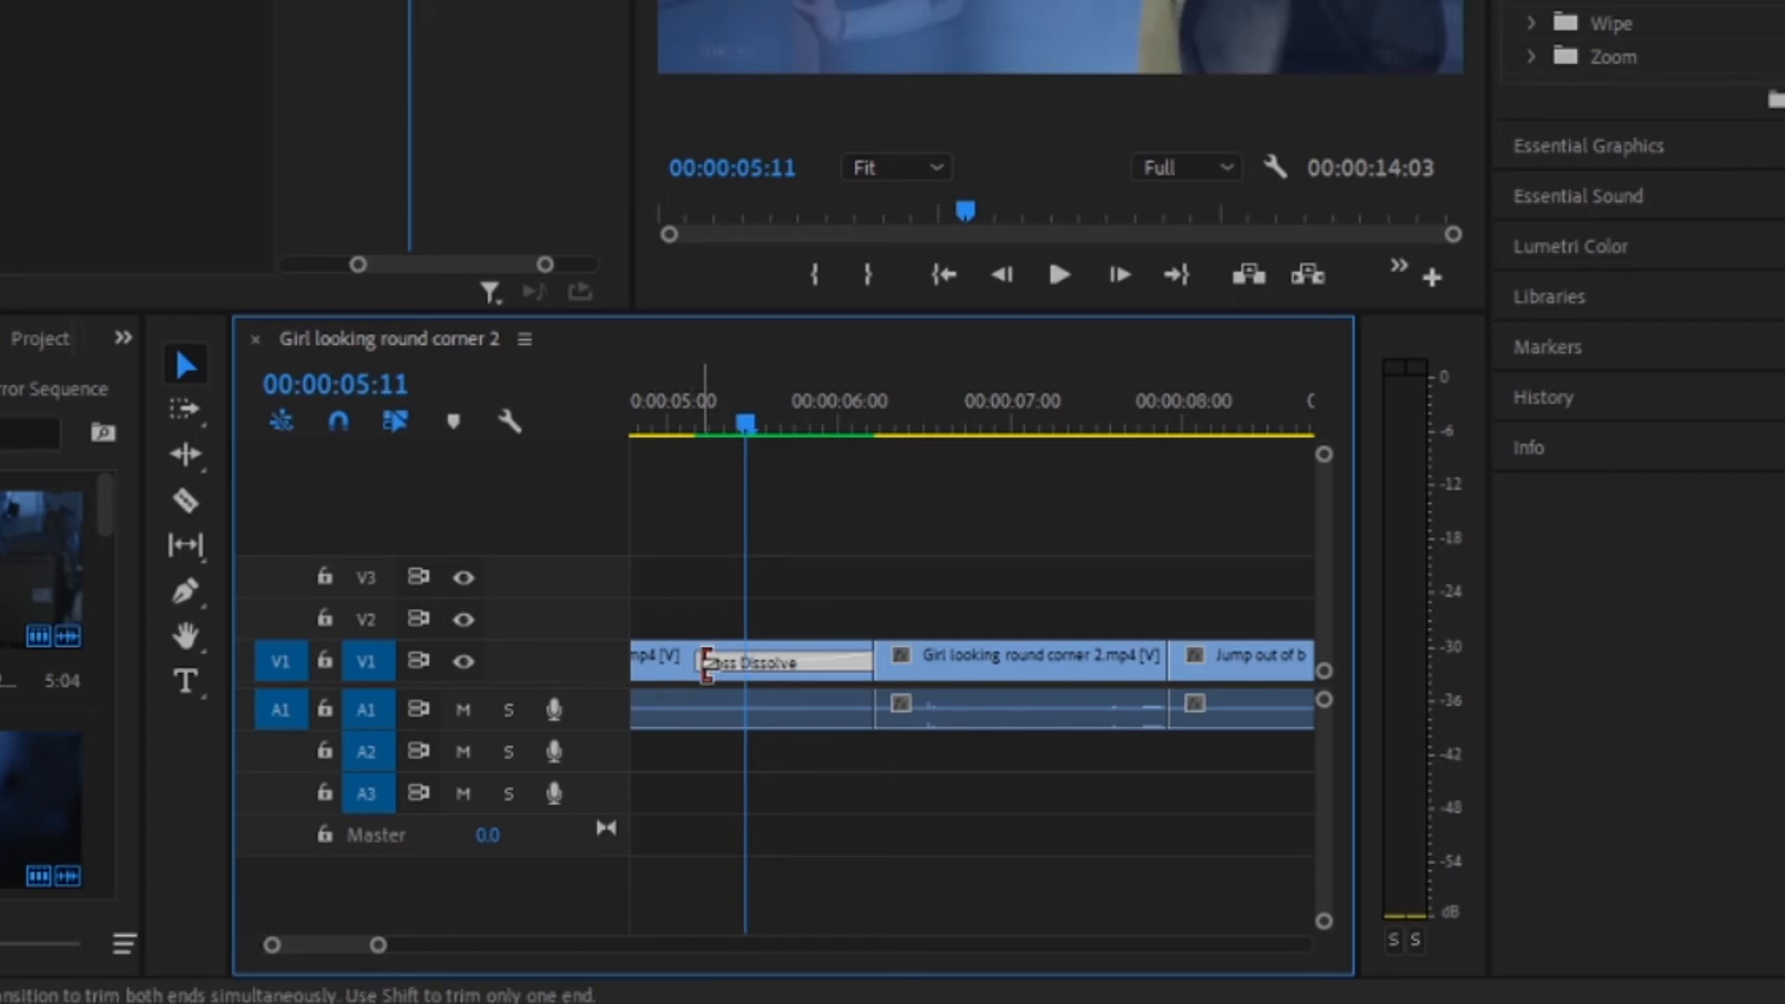
{"action": "left_click_drag", "start_coordinate": [705, 663], "coordinate": [771, 668]}
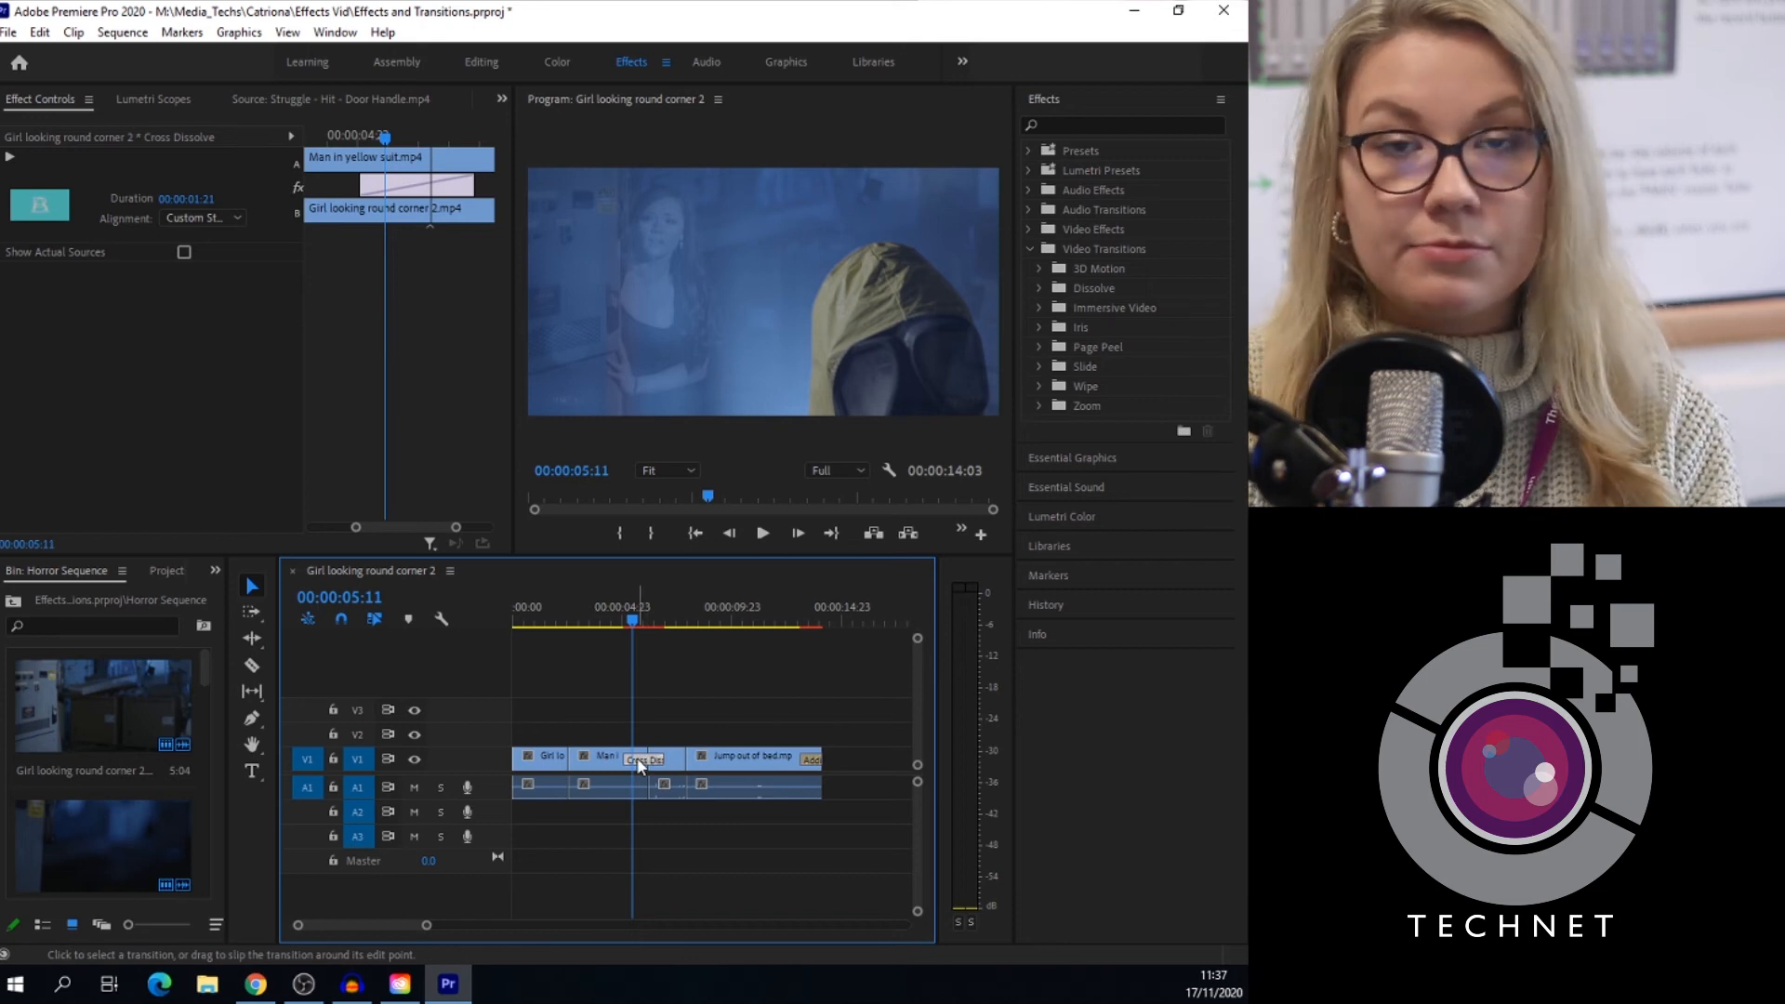
{"action": "mouse_move", "coordinate": [640, 758]}
{"action": "left_mouse_down"}
{"action": "mouse_move", "coordinate": [623, 758]}
{"action": "mouse_move", "coordinate": [677, 761]}
{"action": "mouse_move", "coordinate": [657, 756]}
{"action": "left_mouse_up"}
- Search the effects for "dissolve"
{"action": "left_click", "coordinate": [1086, 126]}
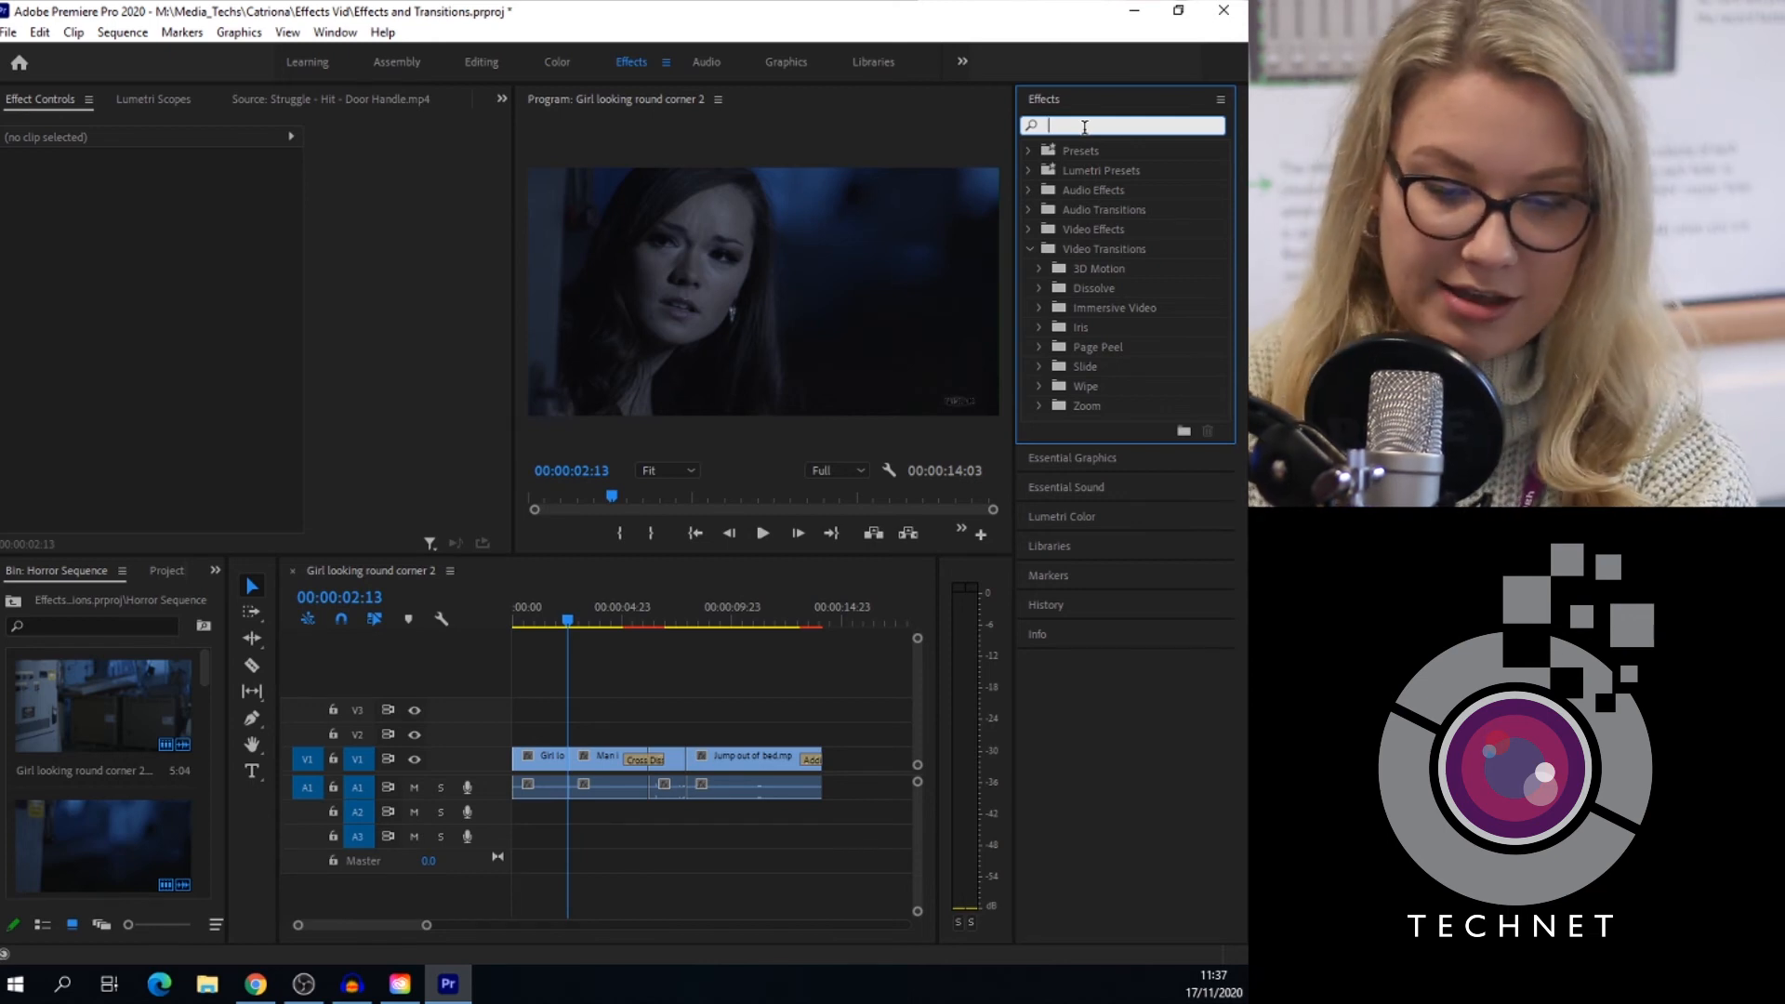
{"action": "type", "text": "dissolve"}
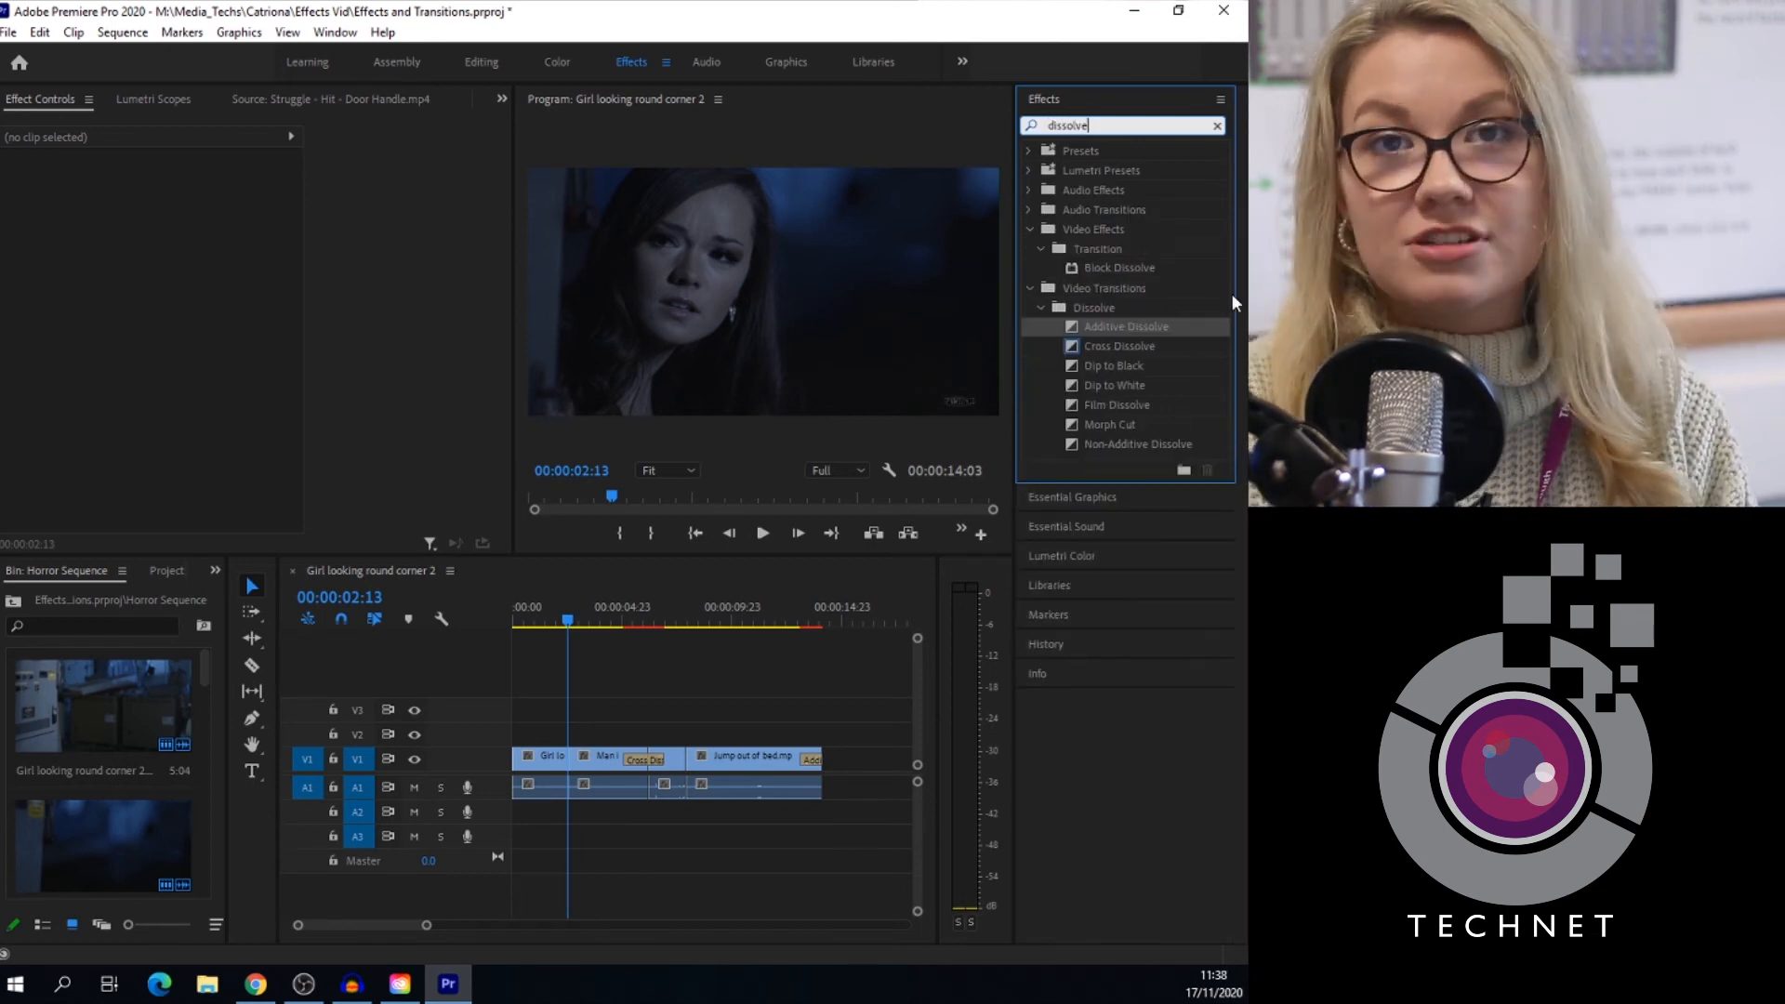